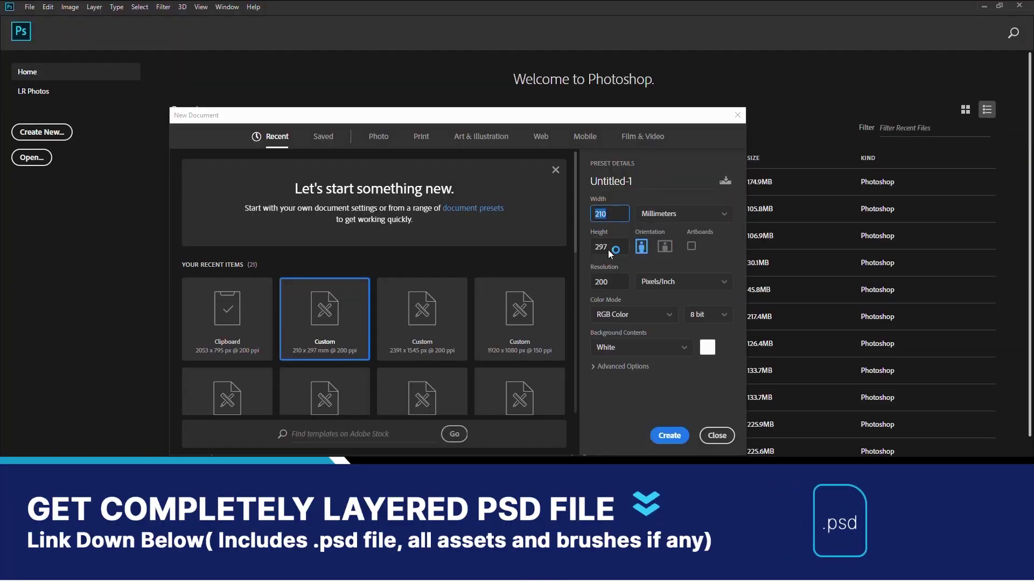
- Create a new blank white 210 × 297 mm portrait document at 200 ppi
key("Tab")
key("Tab")
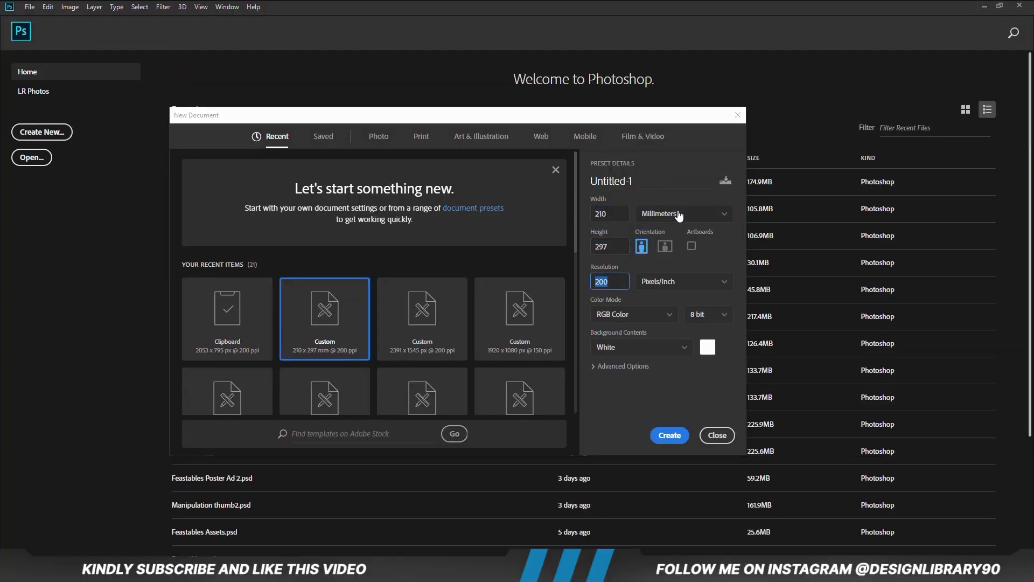
left_click(669, 435)
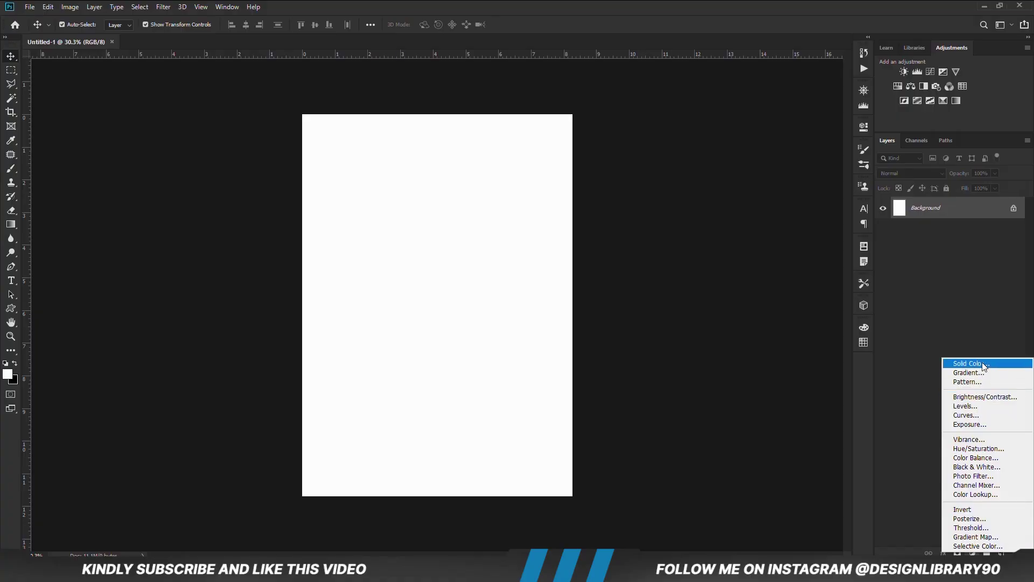
- Add a Solid Color fill layer in light green a0b033, pasted from the notes
left_click(982, 362)
key("alt+Tab")
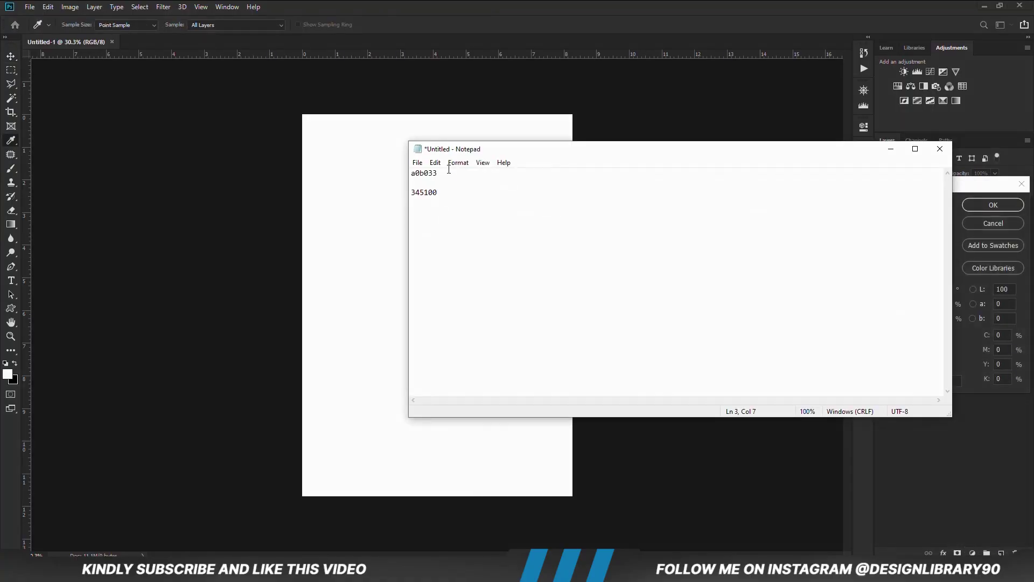
double_click(427, 173)
right_click(427, 174)
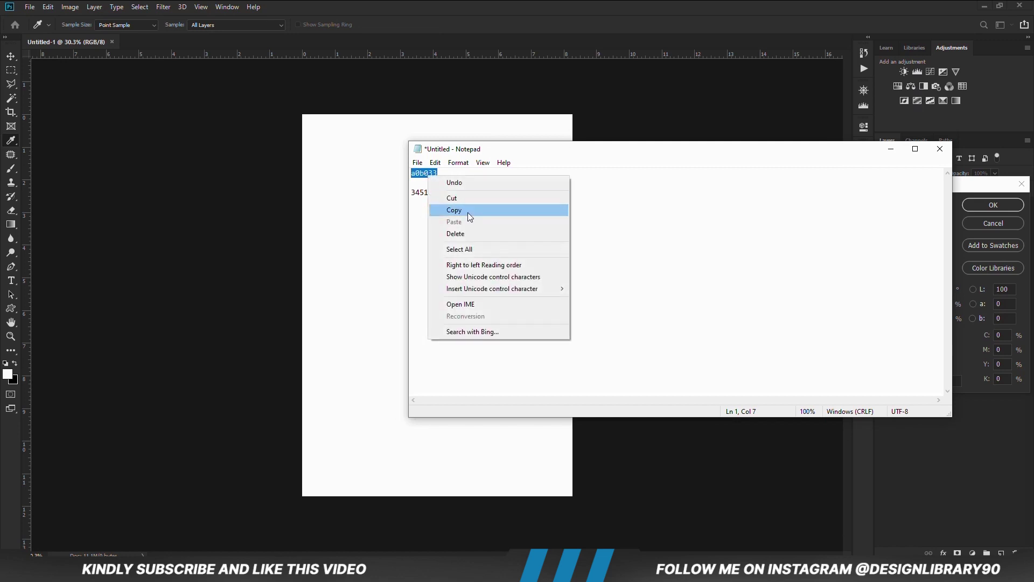
left_click(468, 211)
key("alt+Tab")
right_click(928, 383)
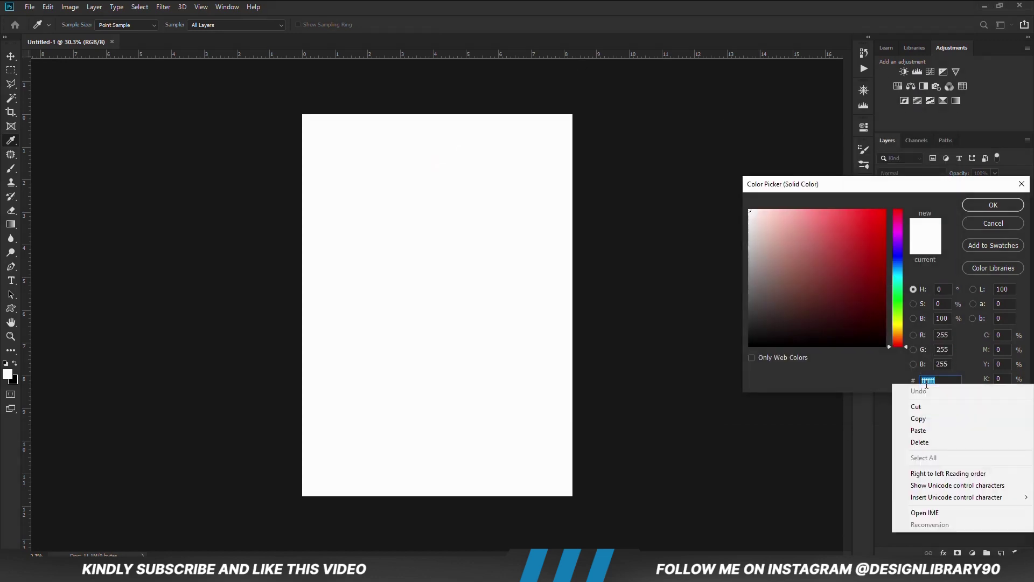
left_click(926, 428)
left_click_drag(862, 188, 680, 197)
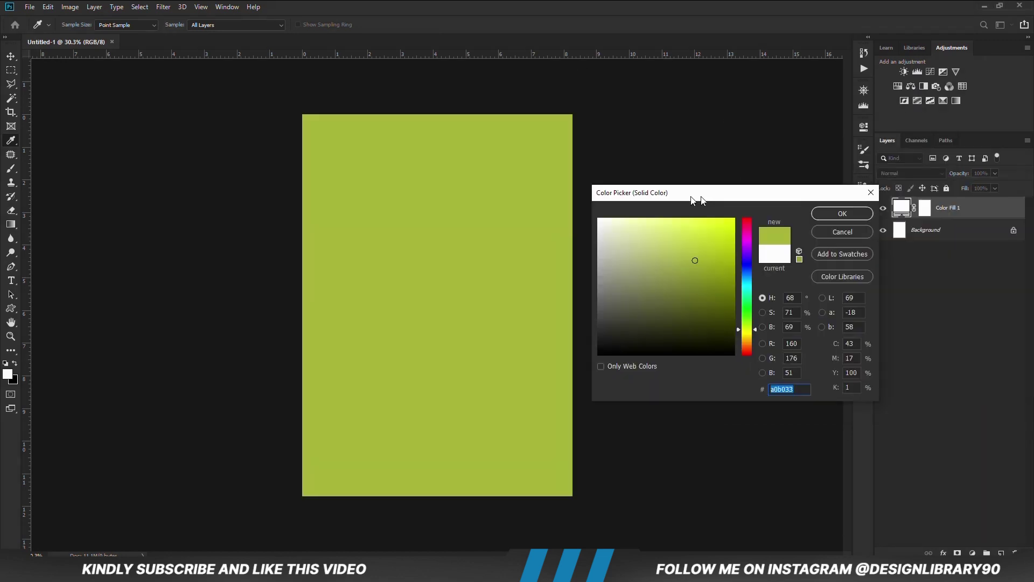
left_click(825, 214)
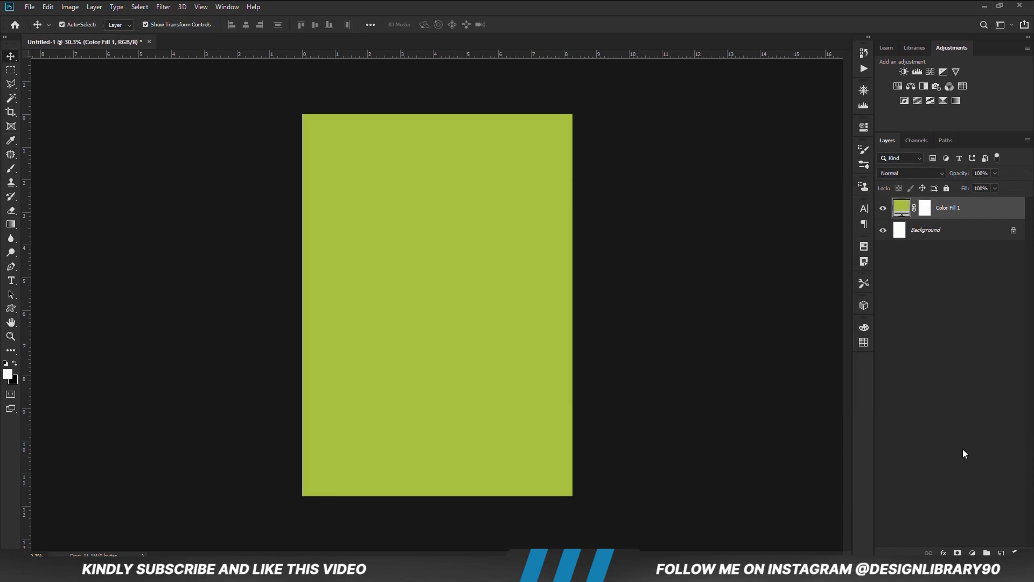
- Add a second Solid Color fill layer on top in dark green 345100
left_click(972, 553)
left_click(965, 366)
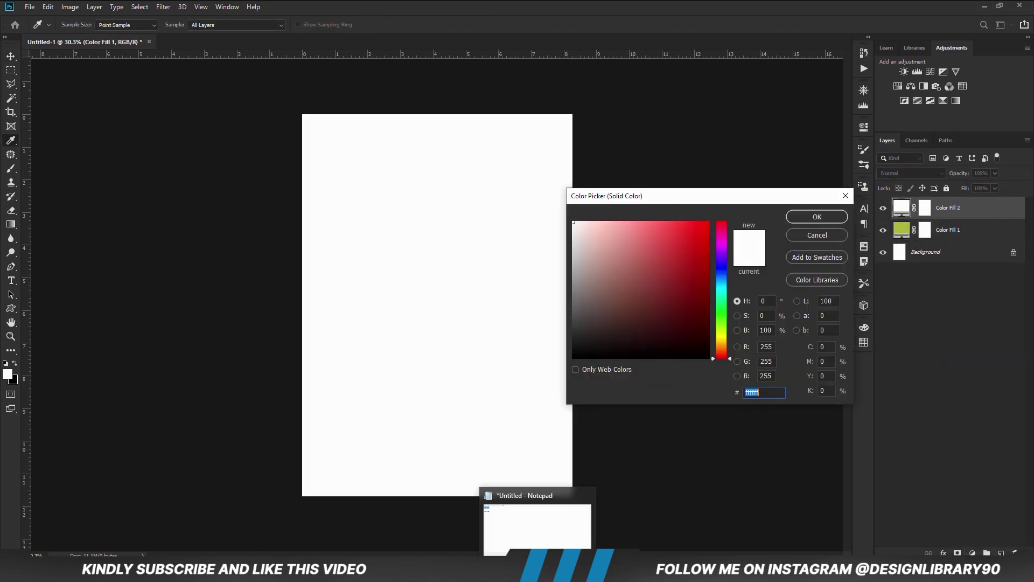
left_click(533, 517)
double_click(426, 192)
right_click(430, 192)
left_click(466, 228)
left_click(630, 106)
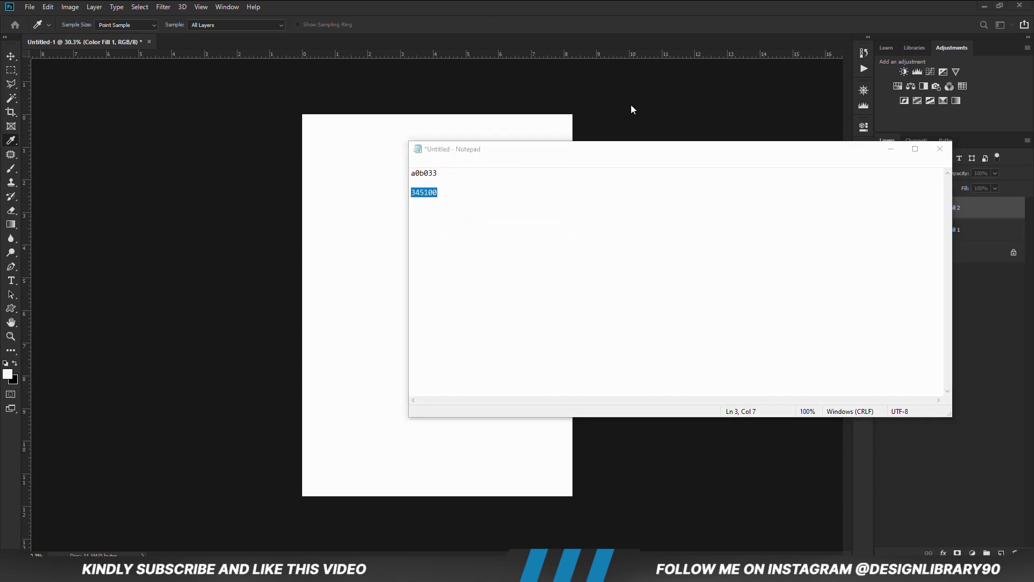
right_click(748, 391)
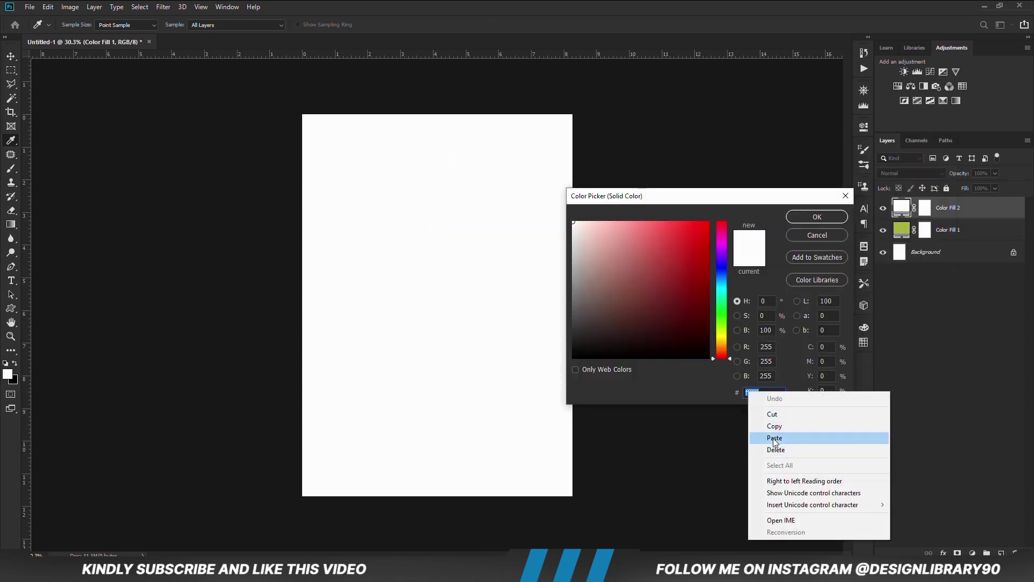
left_click(774, 438)
left_click(815, 216)
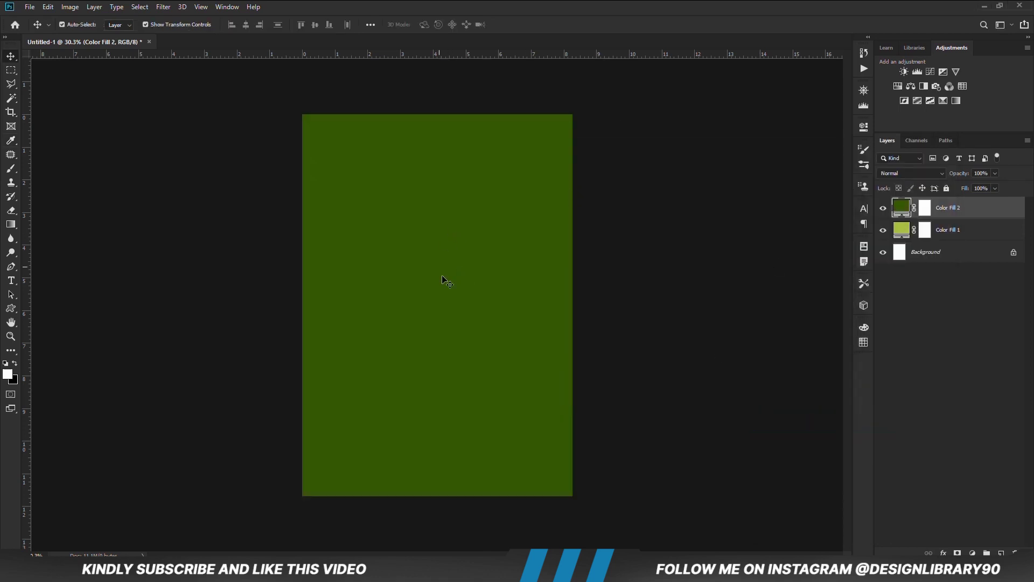
- Target the dark green layer's mask with a large soft round black brush at 38% opacity
left_click(926, 206)
left_click(11, 169)
left_click(54, 169)
left_click(69, 26)
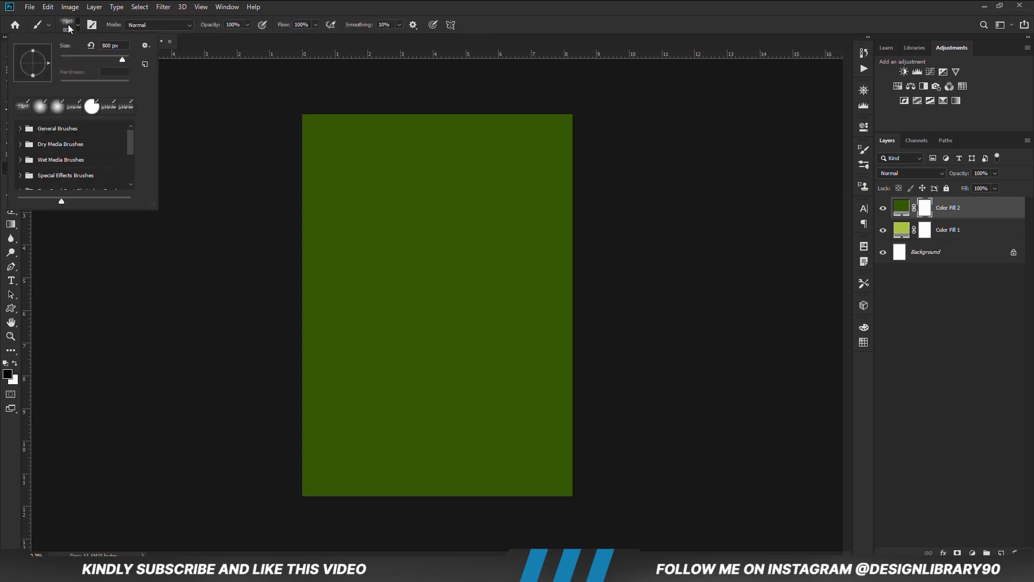
left_click(45, 106)
left_click(313, 8)
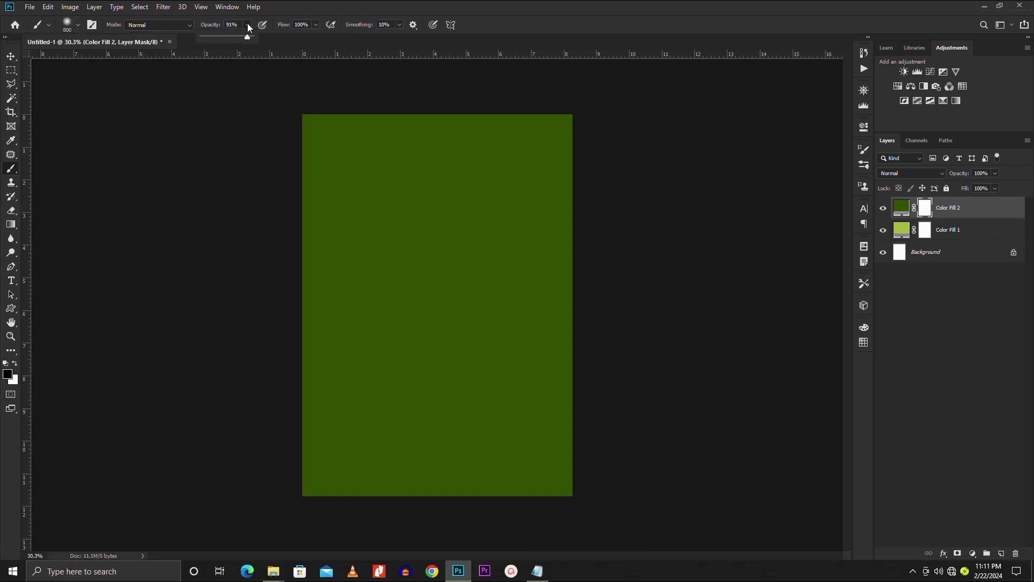
left_click(221, 38)
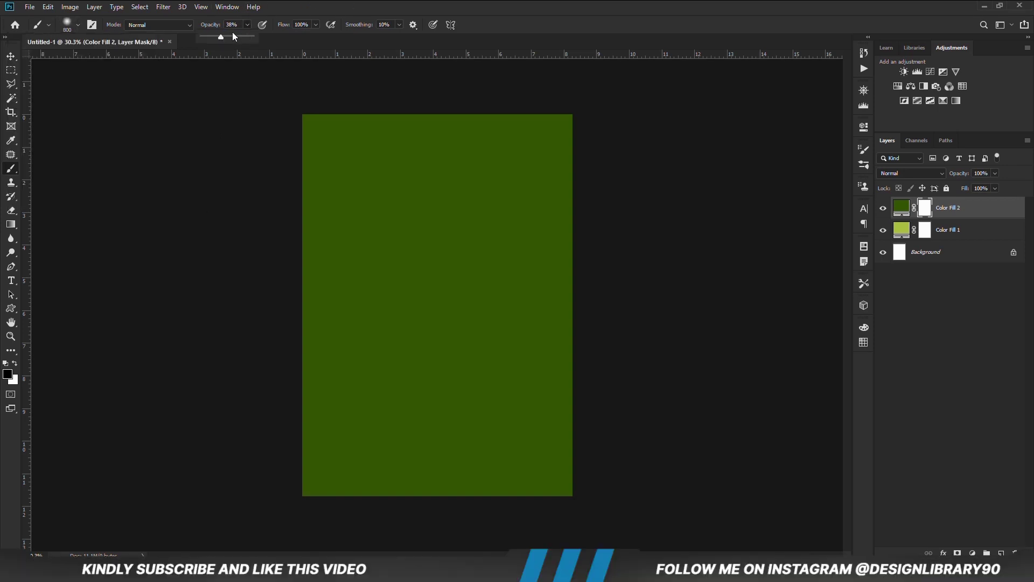
left_click(7, 374)
left_click(813, 215)
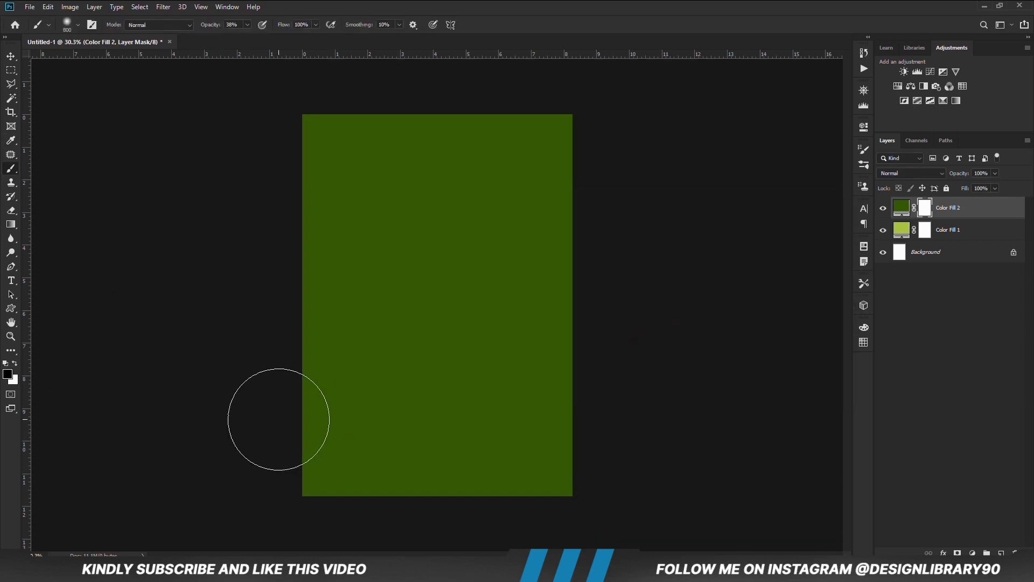
- Softly paint the mask at lower left and lower right, then add an empty layer on top
scroll(255, 337, "down", 1)
scroll(254, 337, "down", 1)
left_click_drag(358, 439, 458, 513)
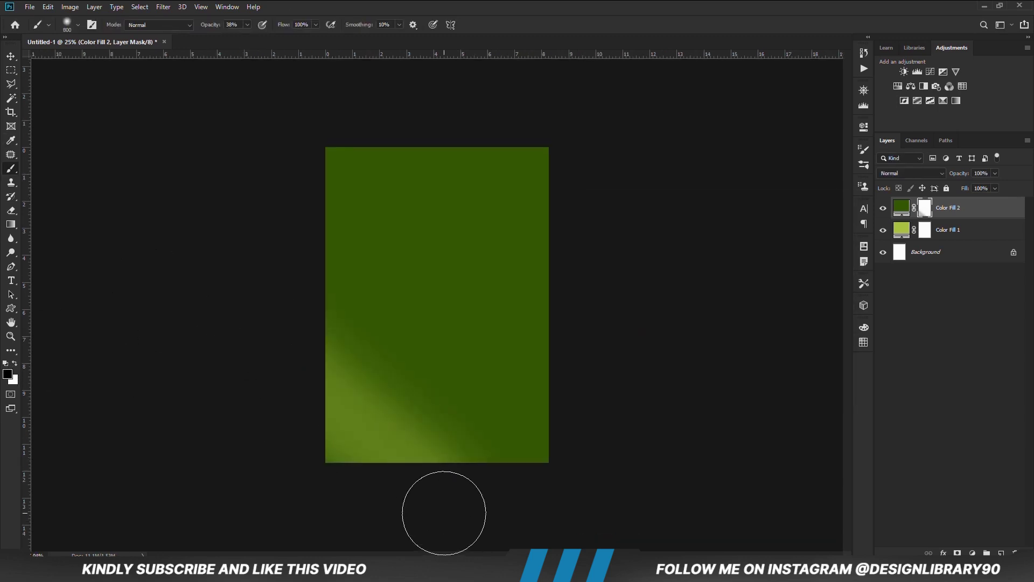
key("ctrl+z")
left_click(248, 25)
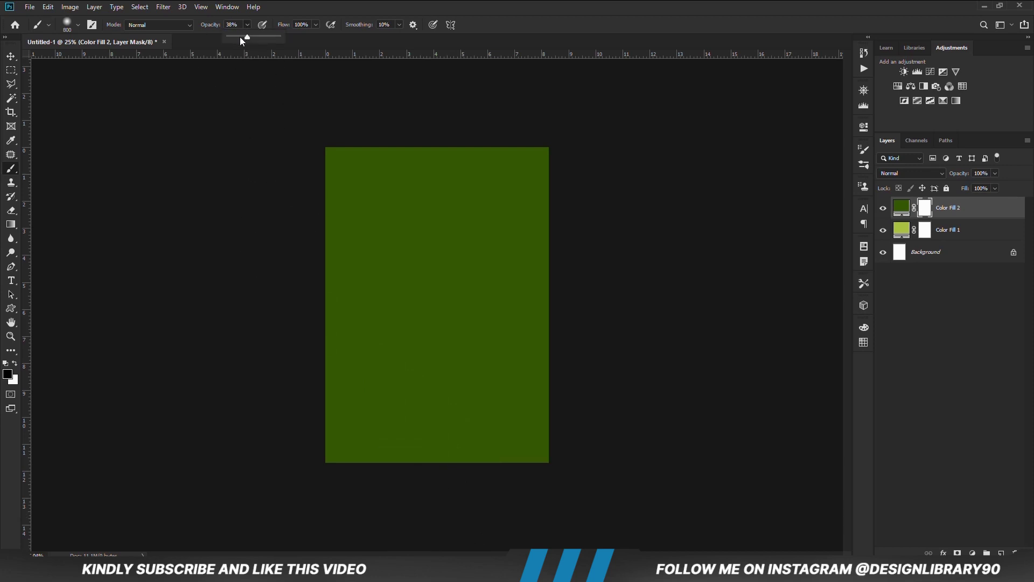
left_click_drag(305, 362, 371, 491)
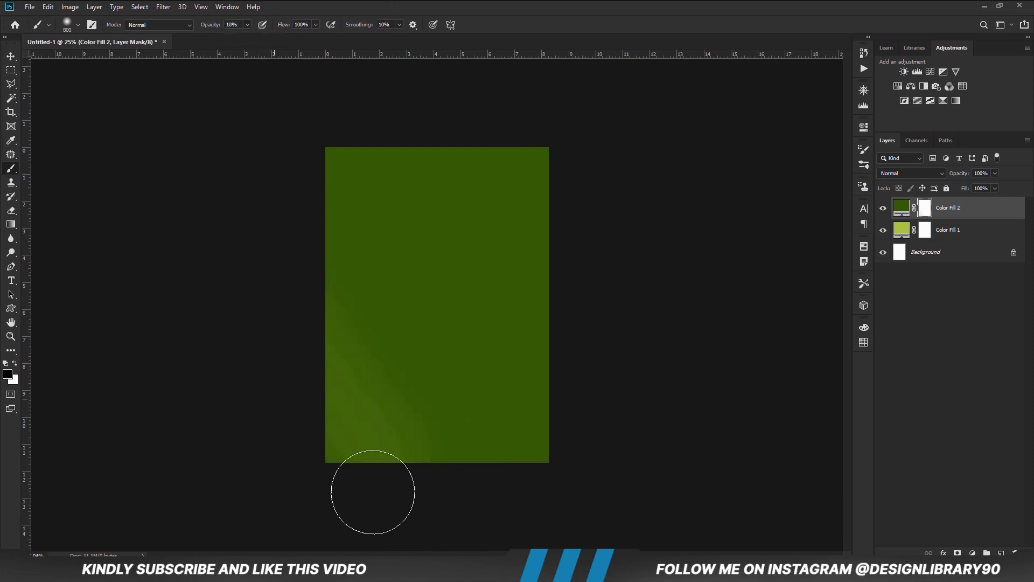
mouse_move(372, 348)
left_mouse_down()
mouse_move(461, 451)
mouse_move(418, 430)
mouse_move(395, 457)
mouse_move(334, 385)
mouse_move(303, 324)
mouse_move(485, 508)
mouse_move(321, 397)
left_mouse_up()
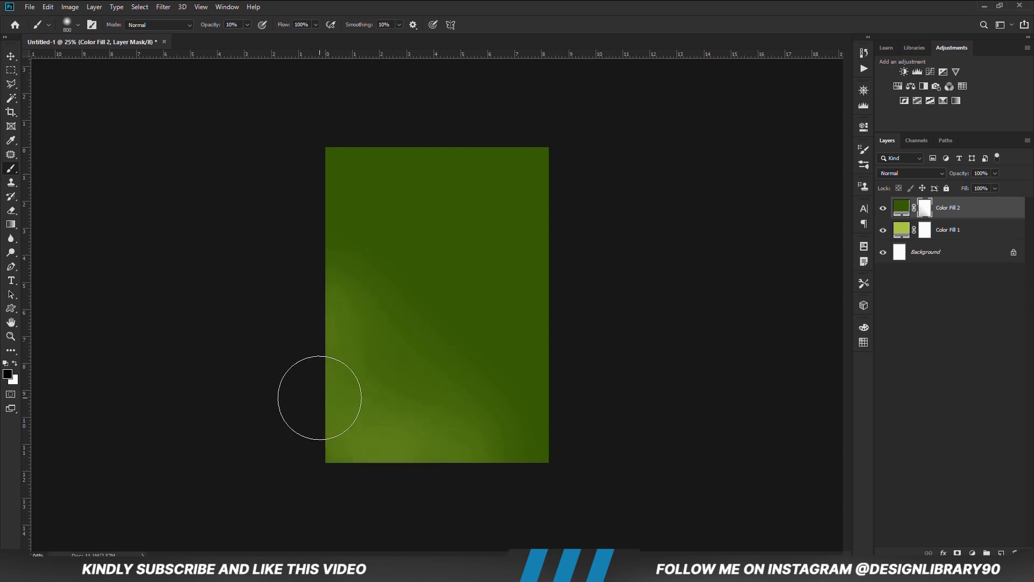
key("bracketright")
key("bracketright")
mouse_move(312, 351)
left_mouse_down()
mouse_move(423, 438)
mouse_move(556, 465)
mouse_move(308, 302)
mouse_move(372, 367)
mouse_move(365, 381)
mouse_move(619, 473)
left_mouse_up()
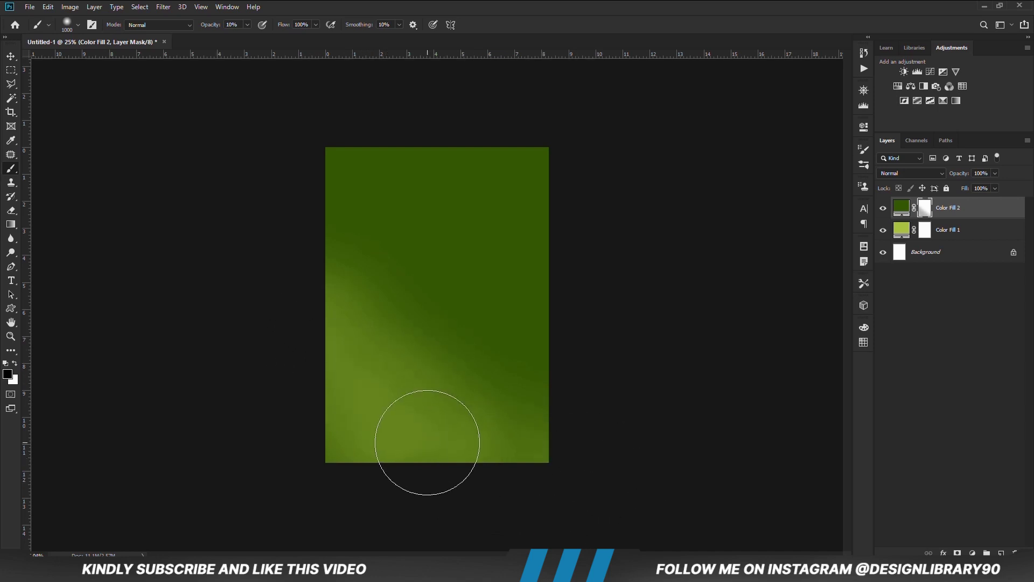
key("v")
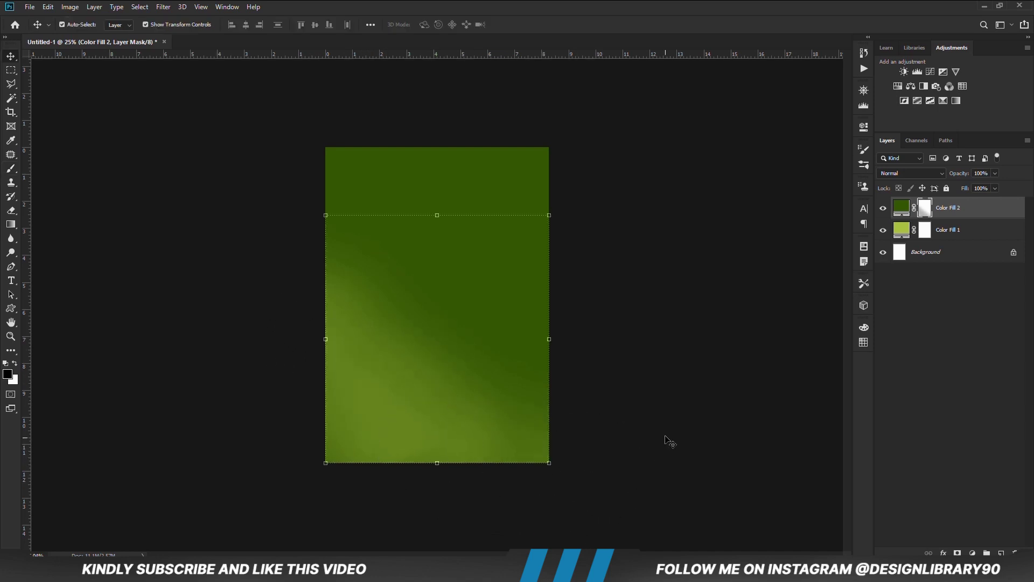
left_click(660, 454)
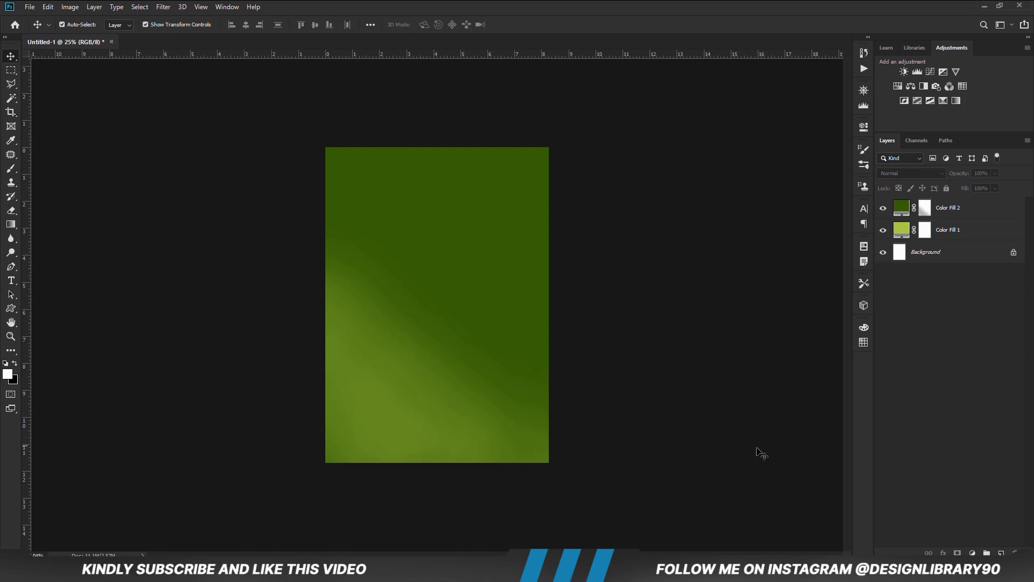
left_click(999, 551)
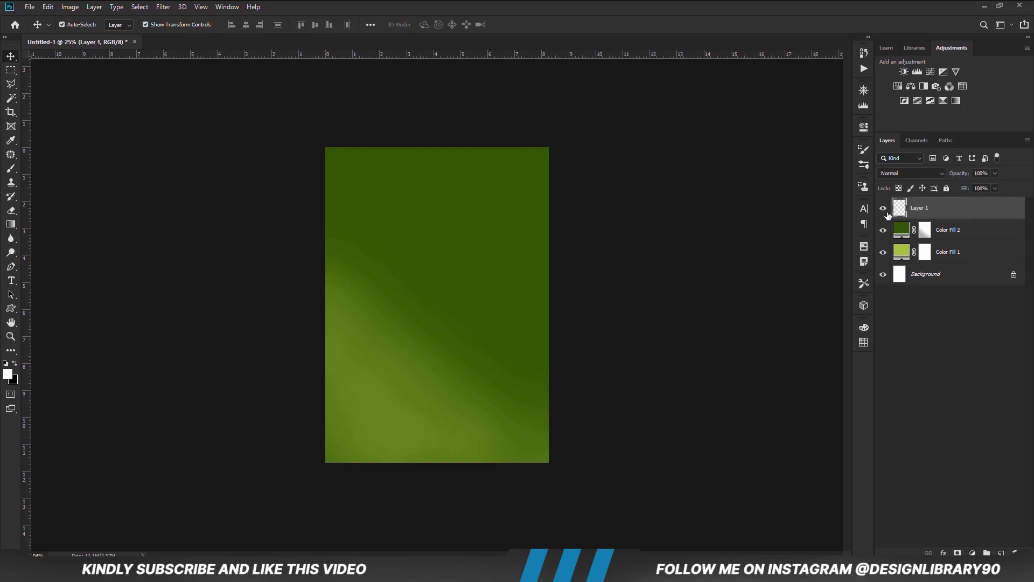
- Paint one large soft white dab in the centre with a 1900-pixel brush
left_click(11, 169)
left_click(44, 169)
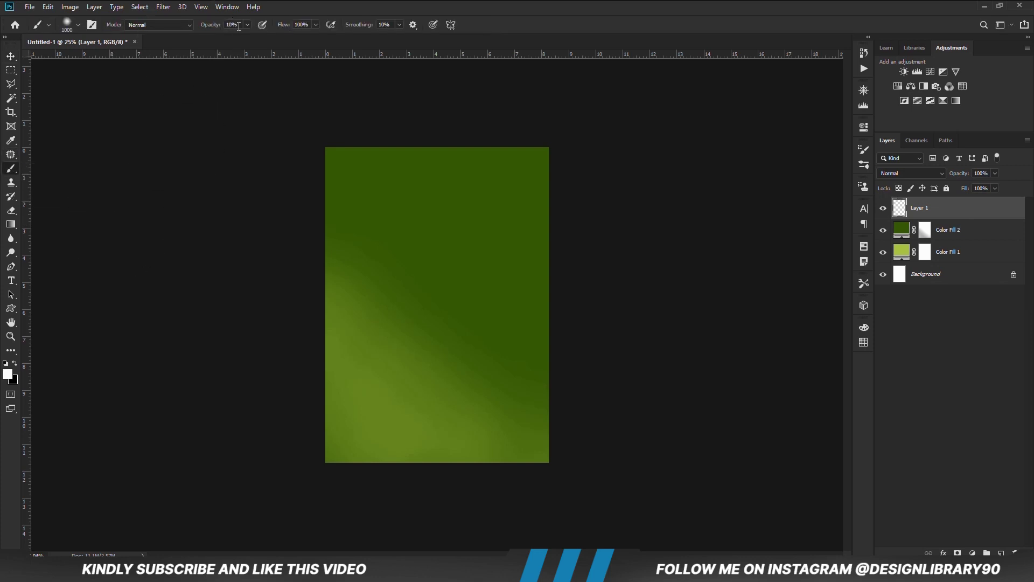
left_click_drag(291, 39, 295, 39)
key("bracketright")
key("bracketright")
key("bracketright")
key("bracketright")
key("bracketright")
key("bracketright")
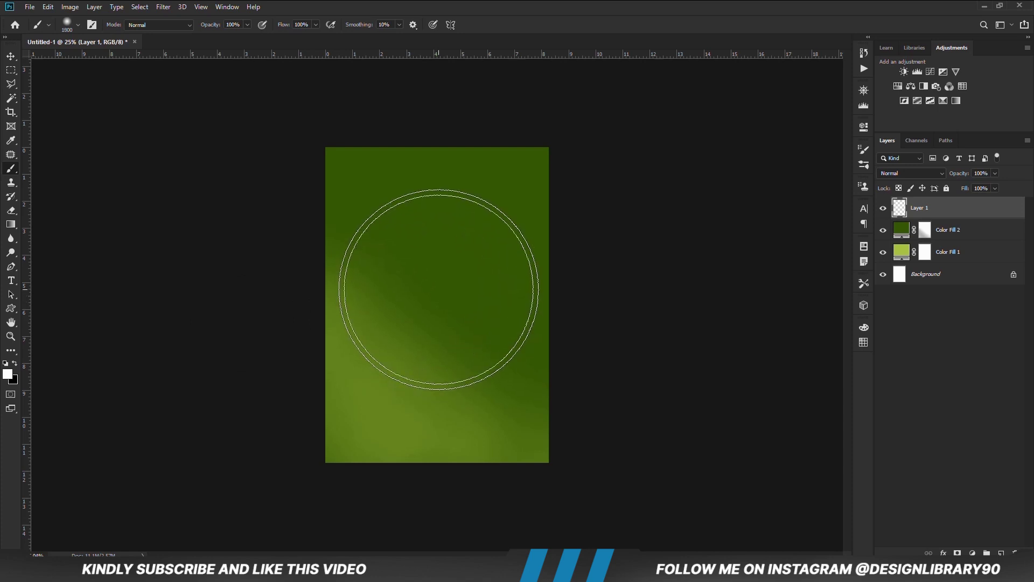
left_click(437, 289)
- Set the glow layer to Overlay blend mode at about 41% opacity
key("v")
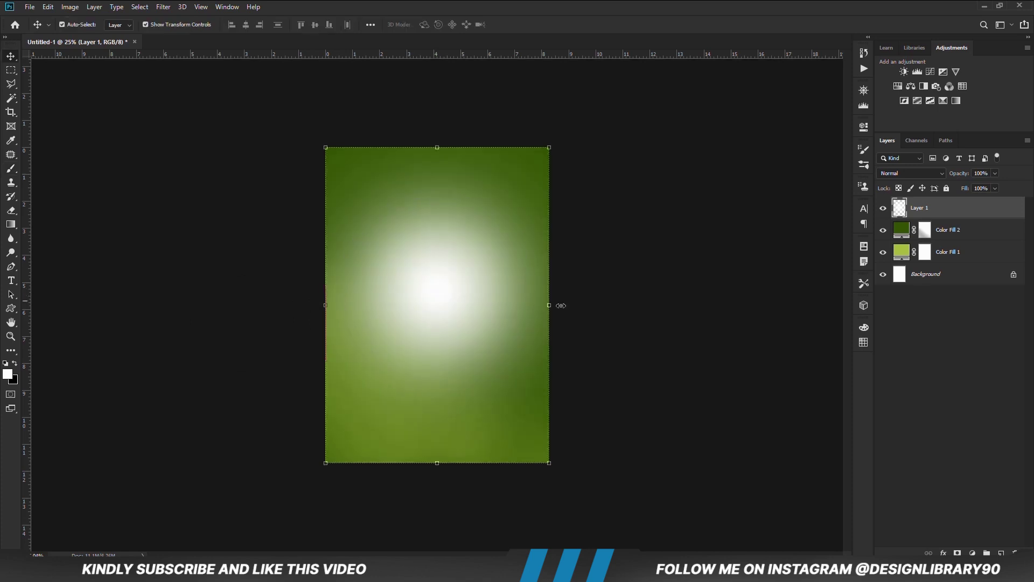
left_click(912, 173)
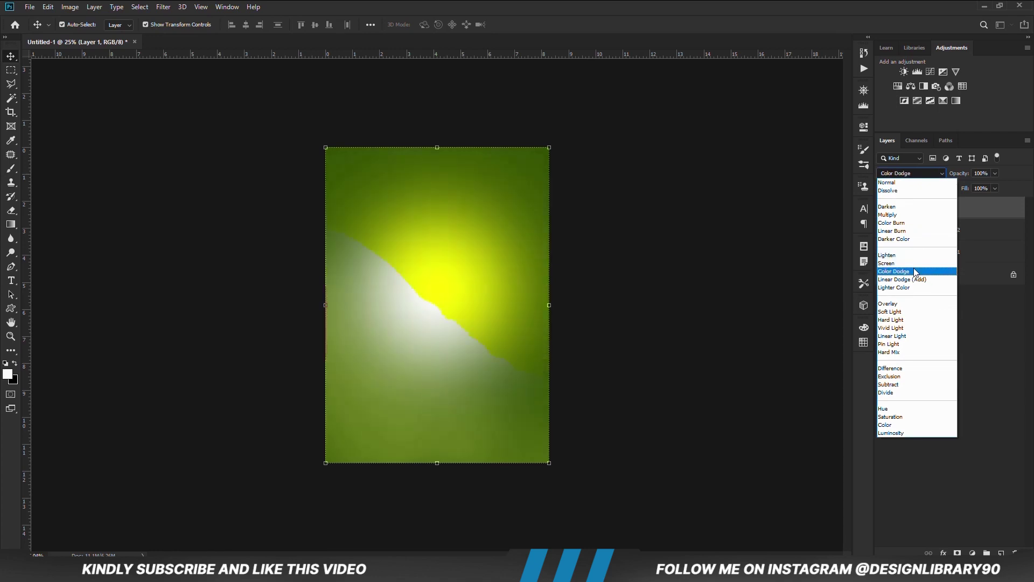
left_click(897, 304)
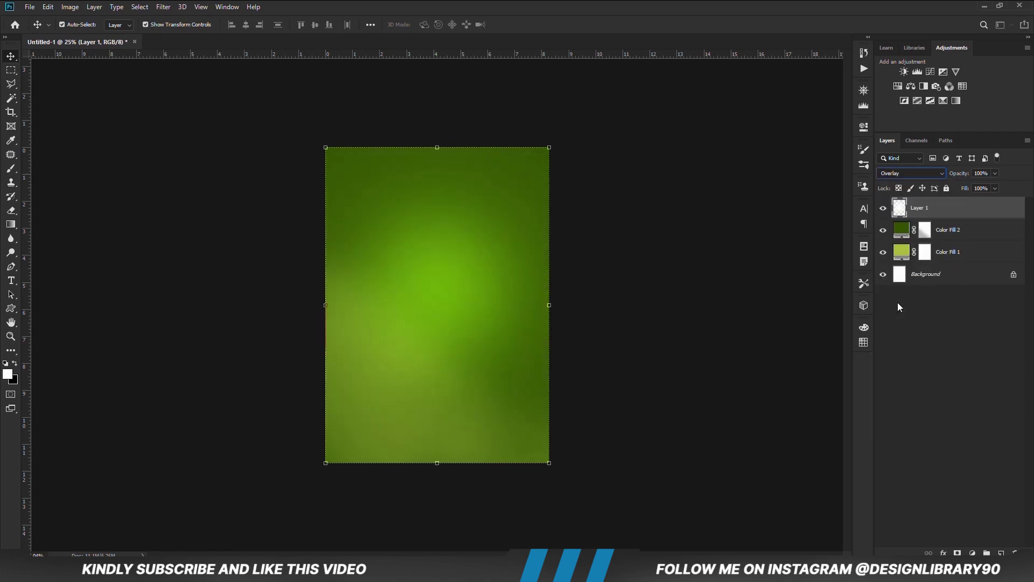
left_click(883, 208)
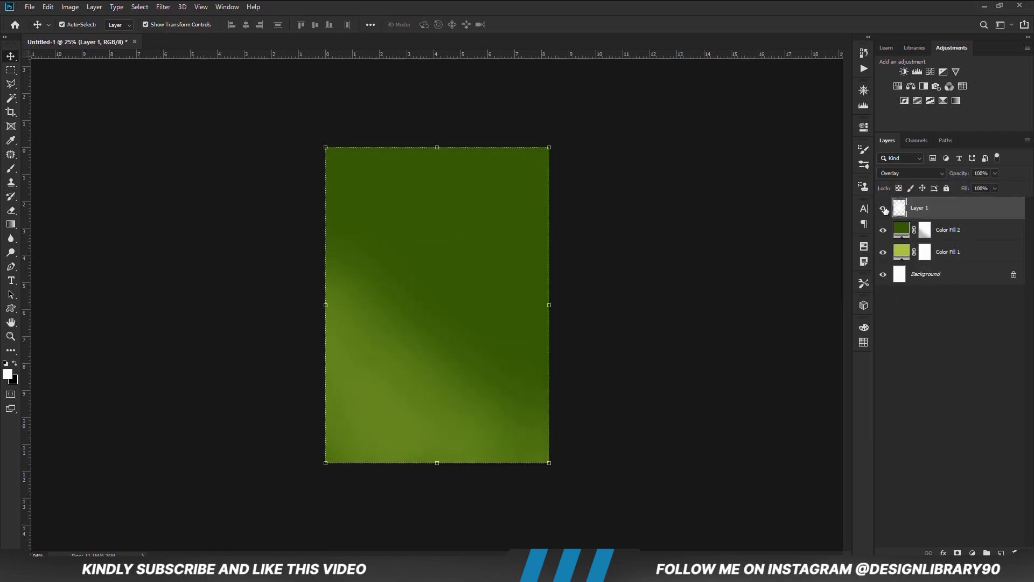
left_click_drag(977, 186, 972, 187)
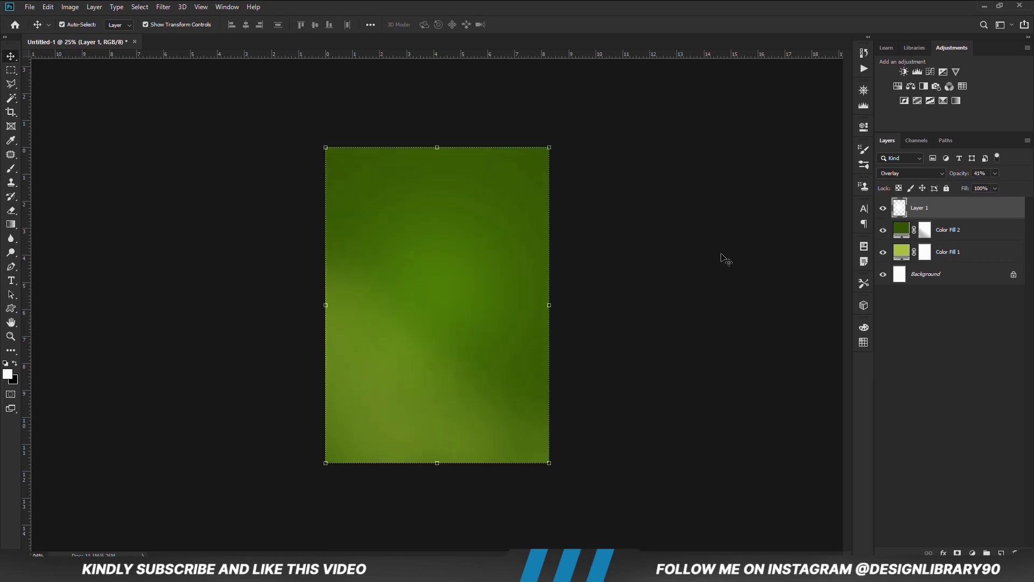
left_click(685, 321)
left_click(972, 553)
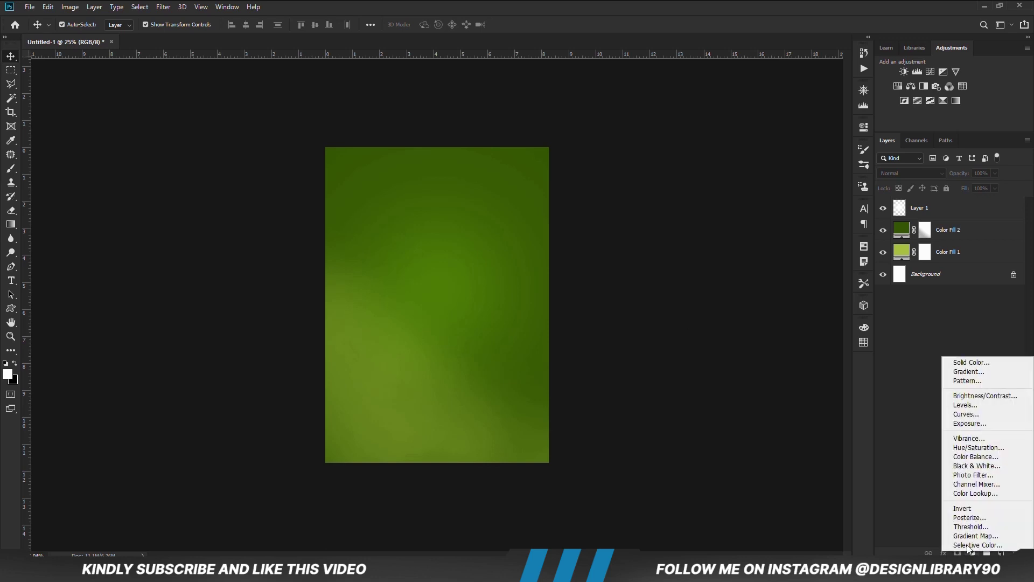
- Add a Curves layer pulled down to darken the background, softened to about 67% opacity
left_click(970, 414)
left_click_drag(757, 262, 780, 248)
left_click(832, 123)
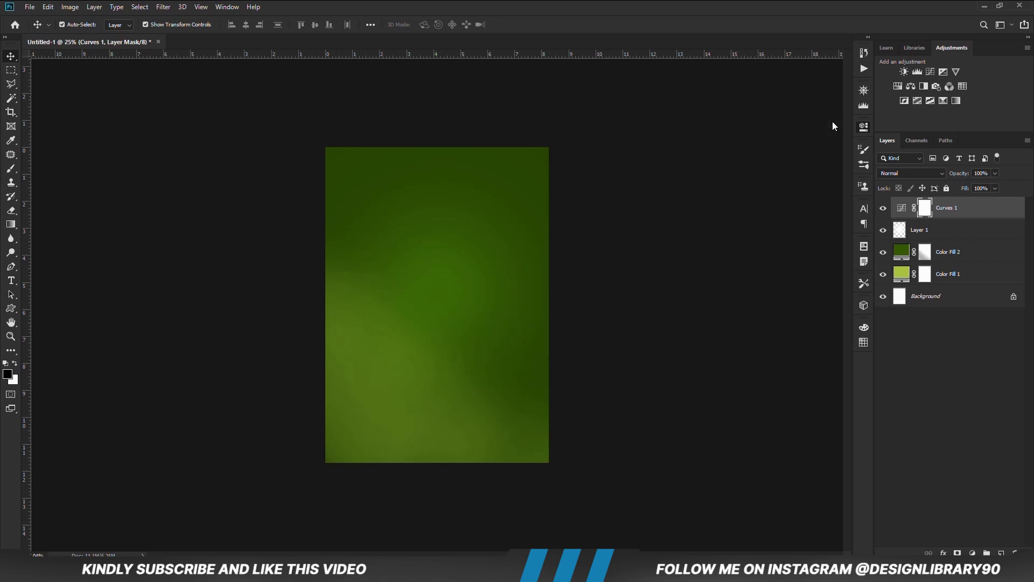
left_click(883, 209)
left_click(882, 208)
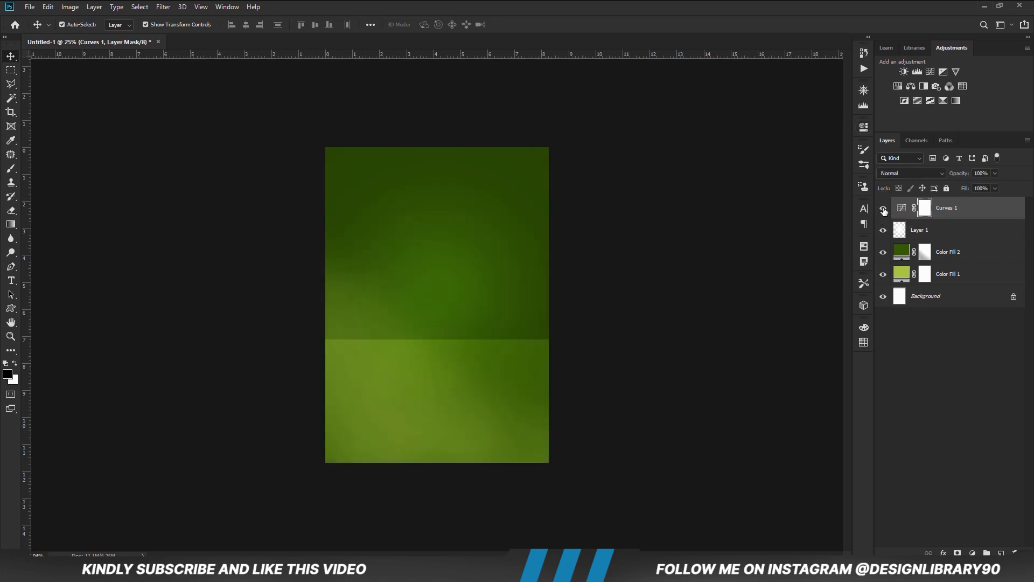
left_click_drag(996, 173, 986, 188)
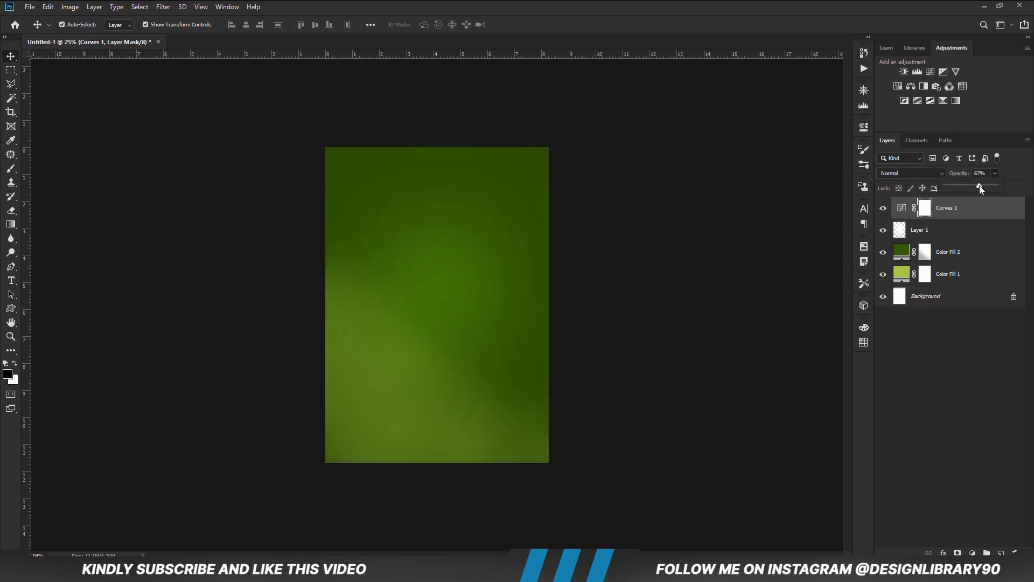
left_click(751, 284)
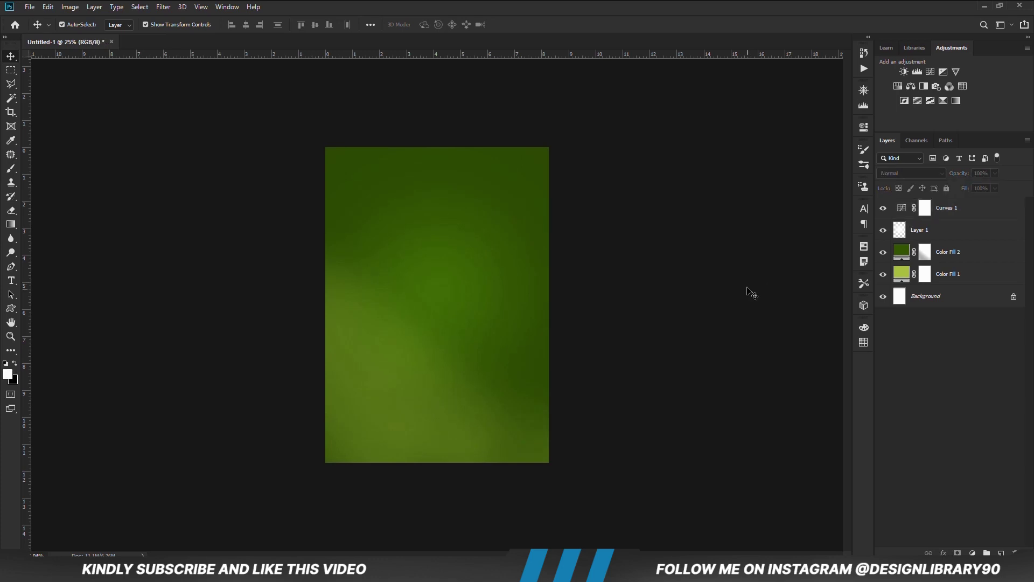
- On a new layer, paint a soft white glow at the left edge and enlarge it
left_click(1002, 553)
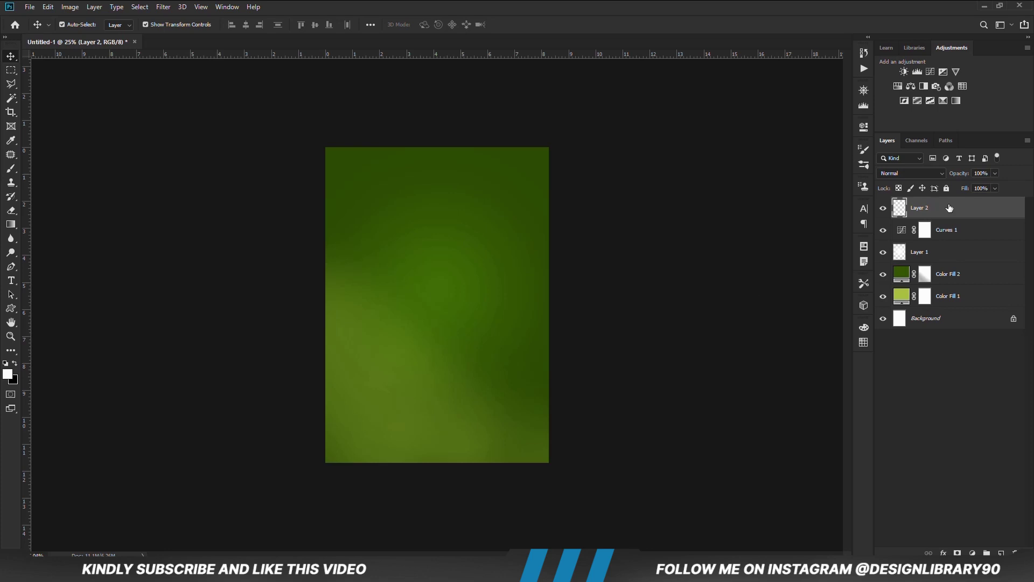
scroll(539, 297, "up", 1)
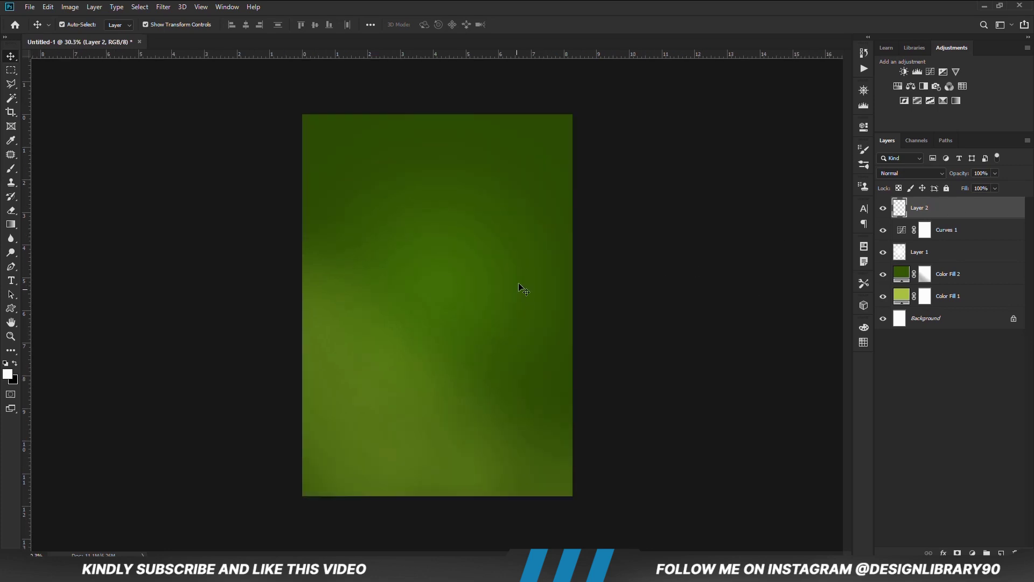
right_click(11, 169)
left_click(58, 171)
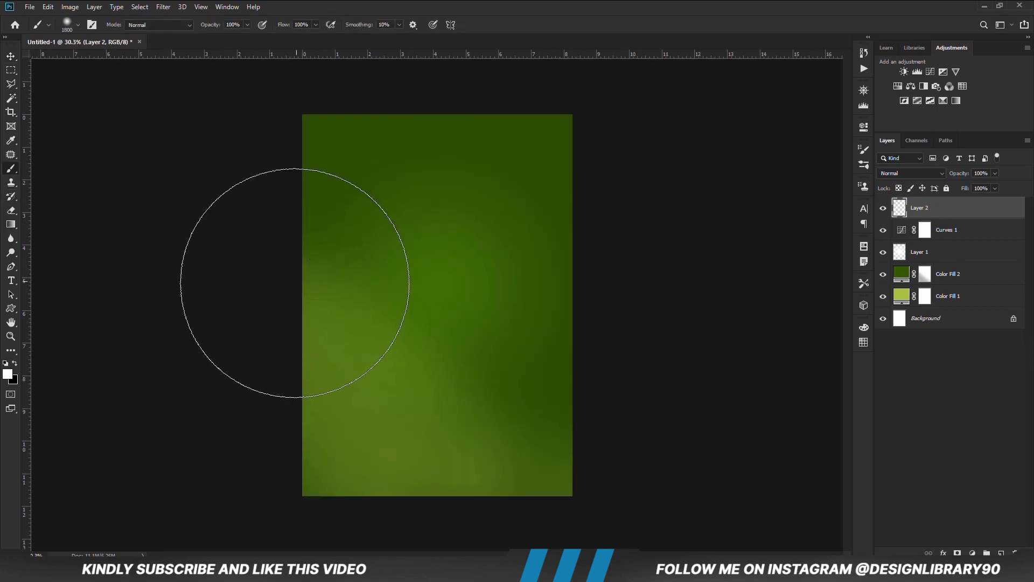
key("bracketright")
key("bracketright")
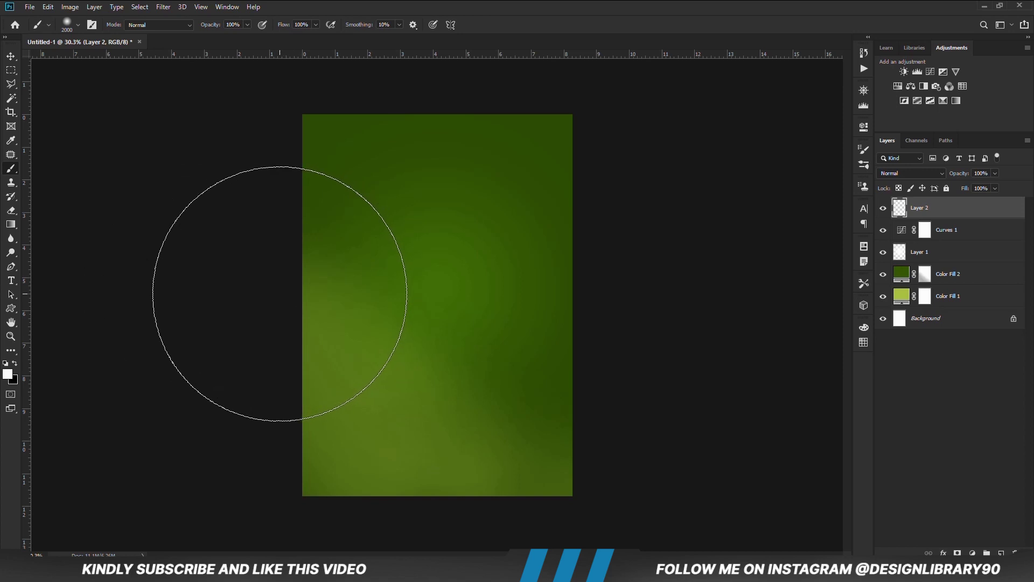
left_click(279, 293)
key("v")
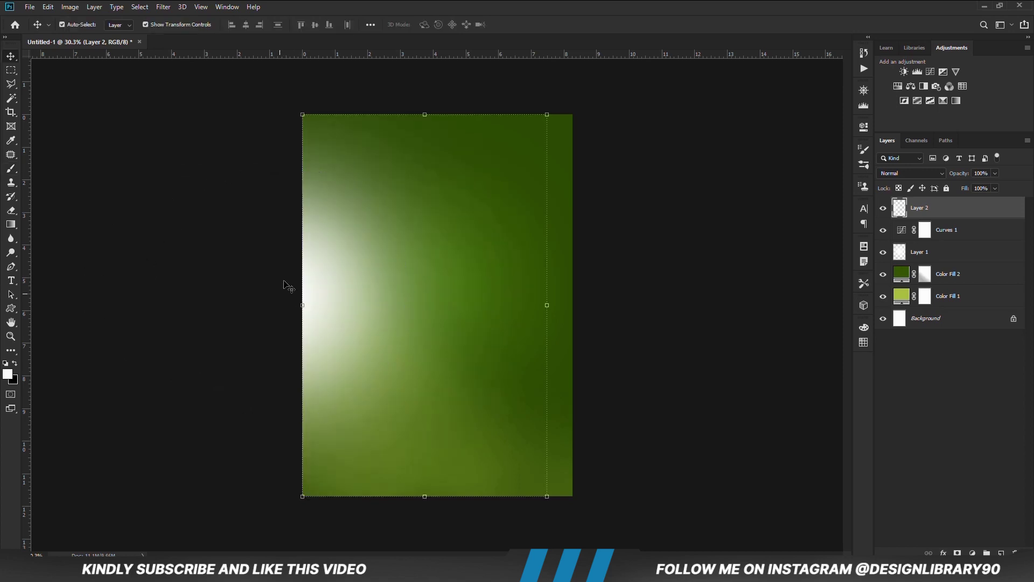
left_click_drag(334, 115, 334, 102)
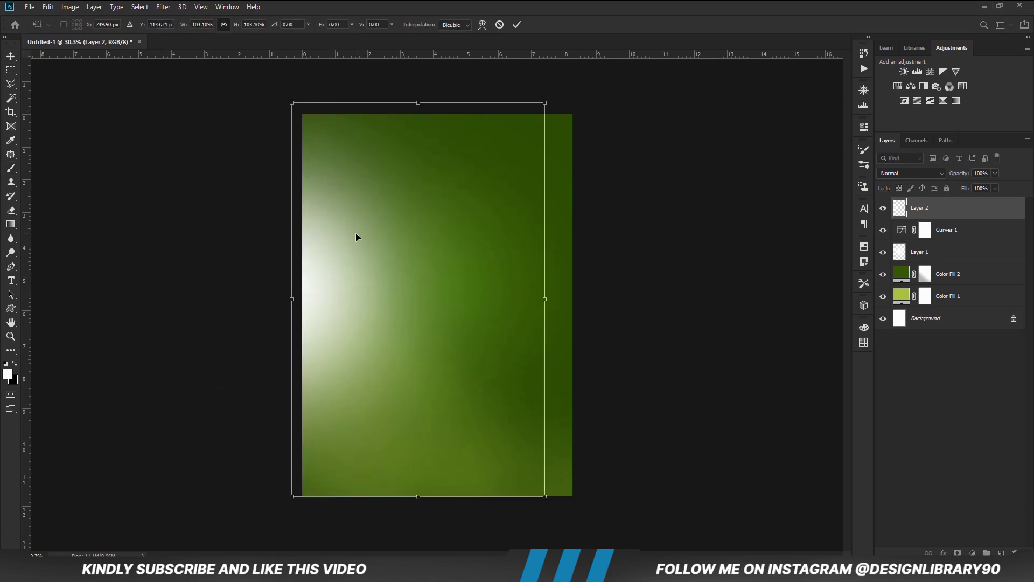
key("Return")
left_click(712, 284)
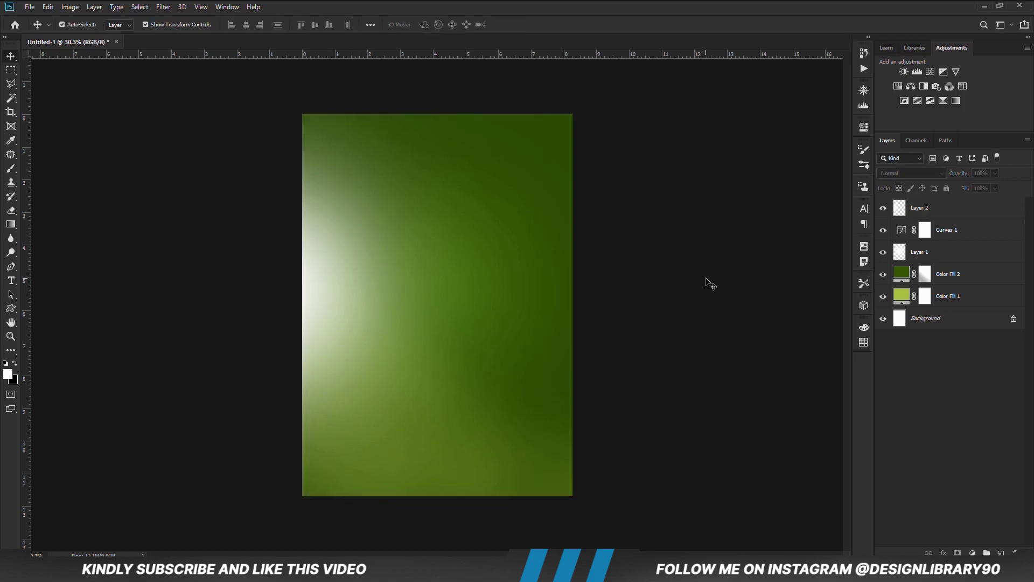
- Set the glow to Soft Light, then duplicate it as Overlay at 43% opacity
left_click(931, 211)
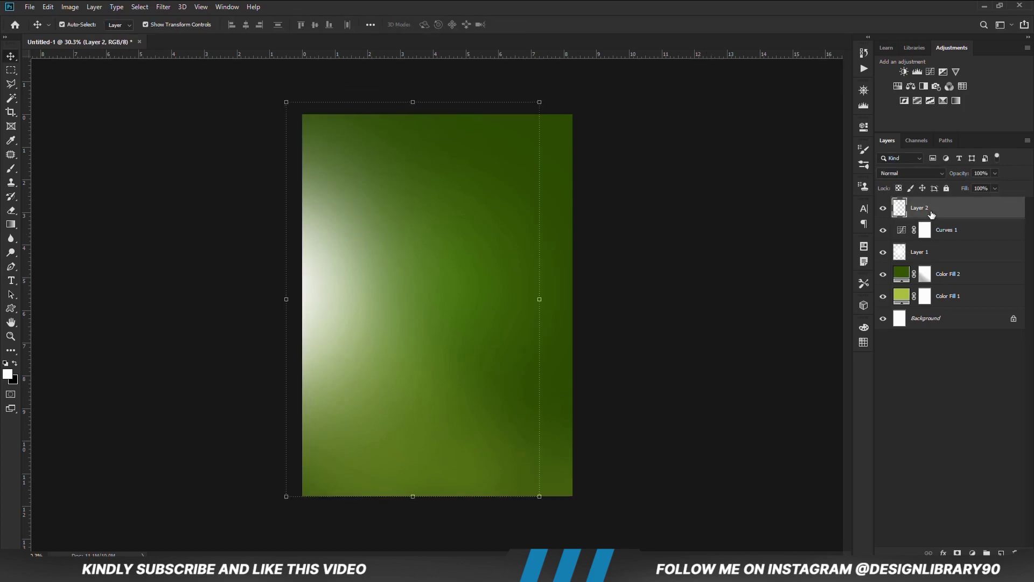
left_click(917, 175)
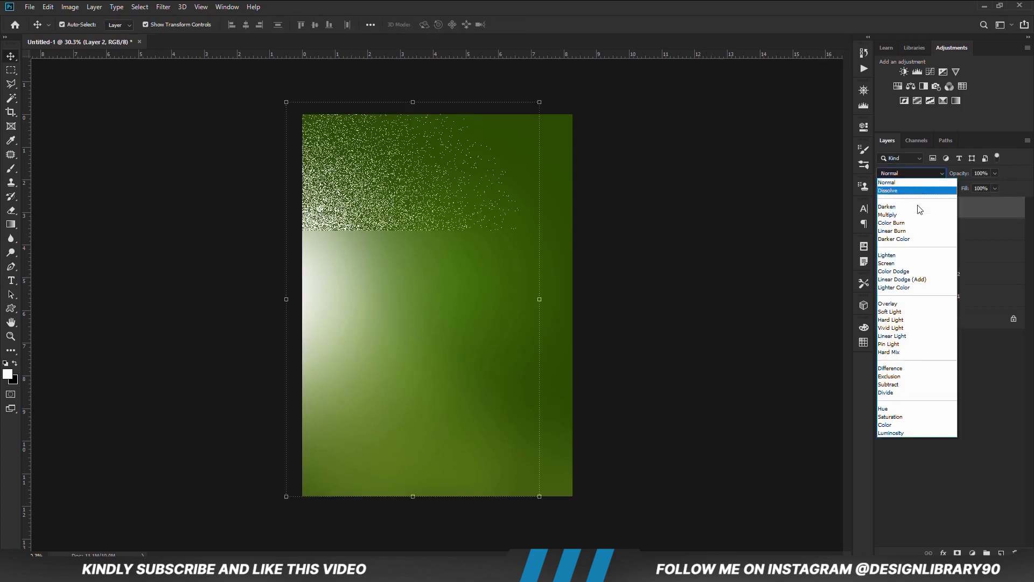
left_click(907, 314)
key("ctrl+j")
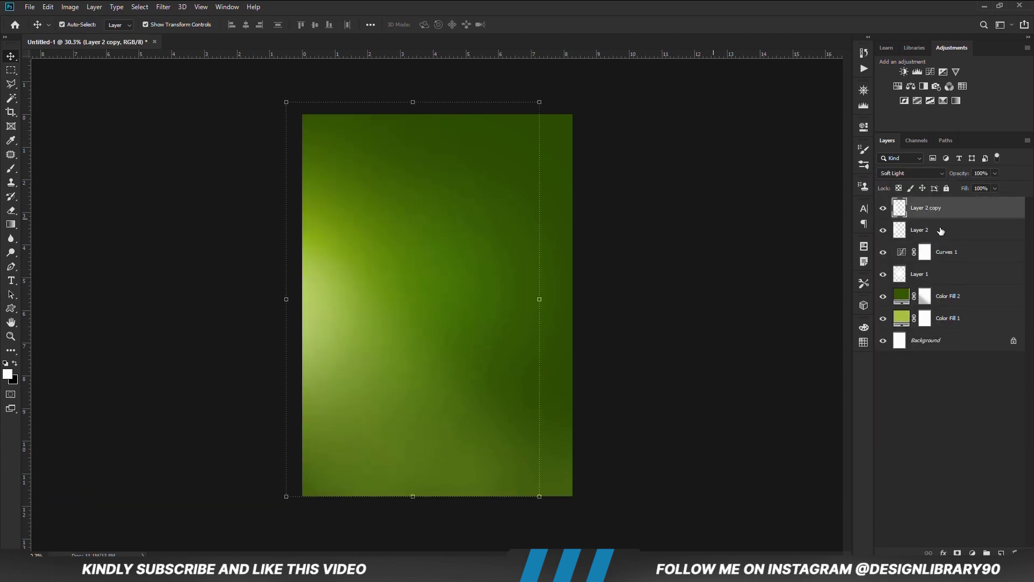
left_click(924, 176)
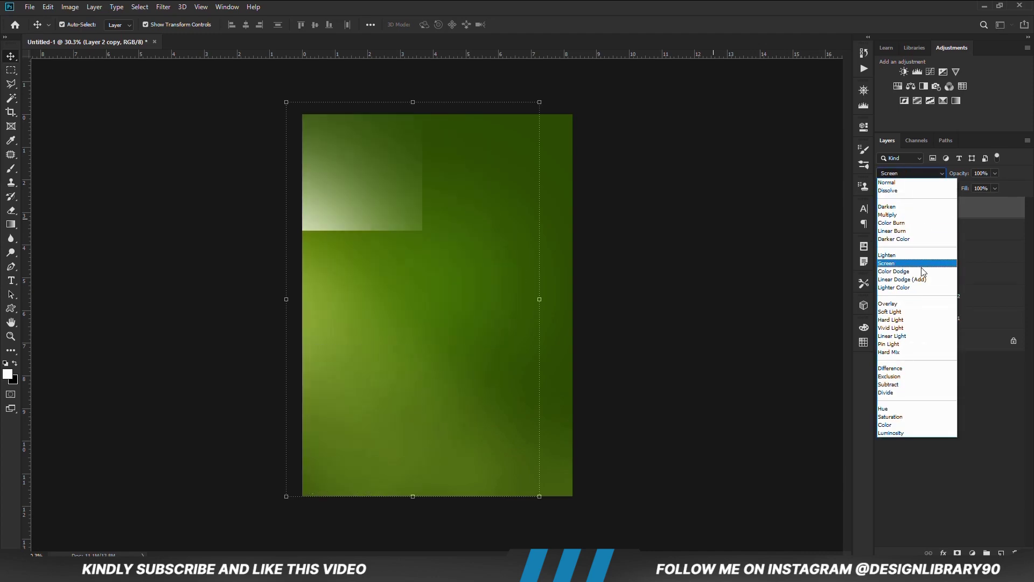
left_click(910, 303)
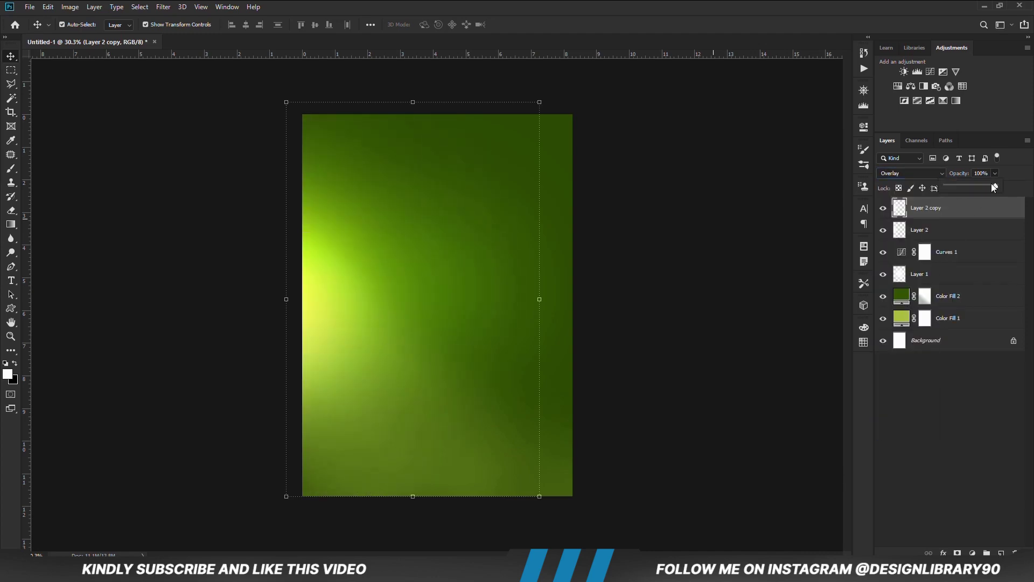
left_click_drag(981, 184, 972, 188)
left_click(708, 259)
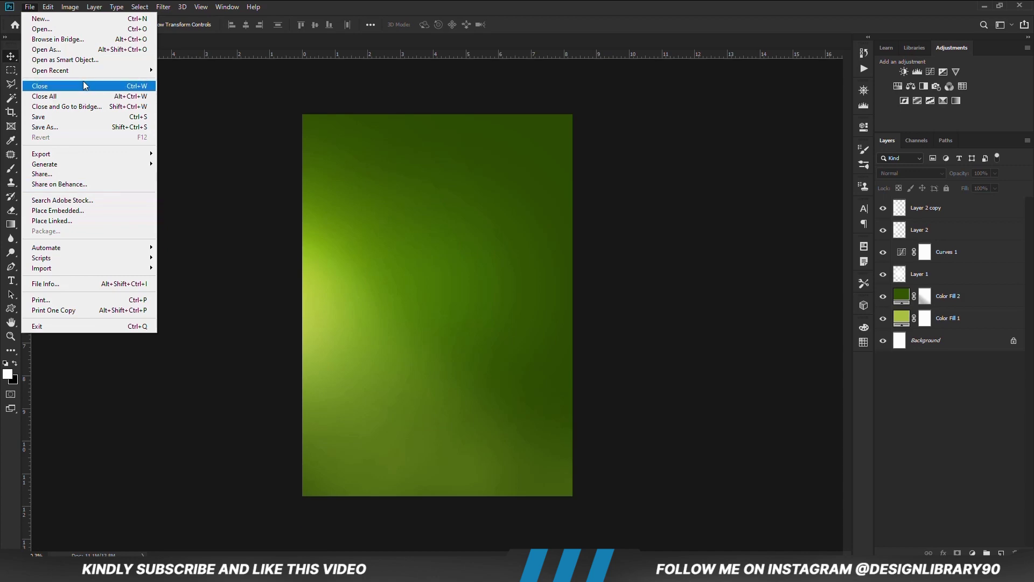
- Copy the table layer from Sandwich Assets.psd and paste it into the composition
left_click(204, 80)
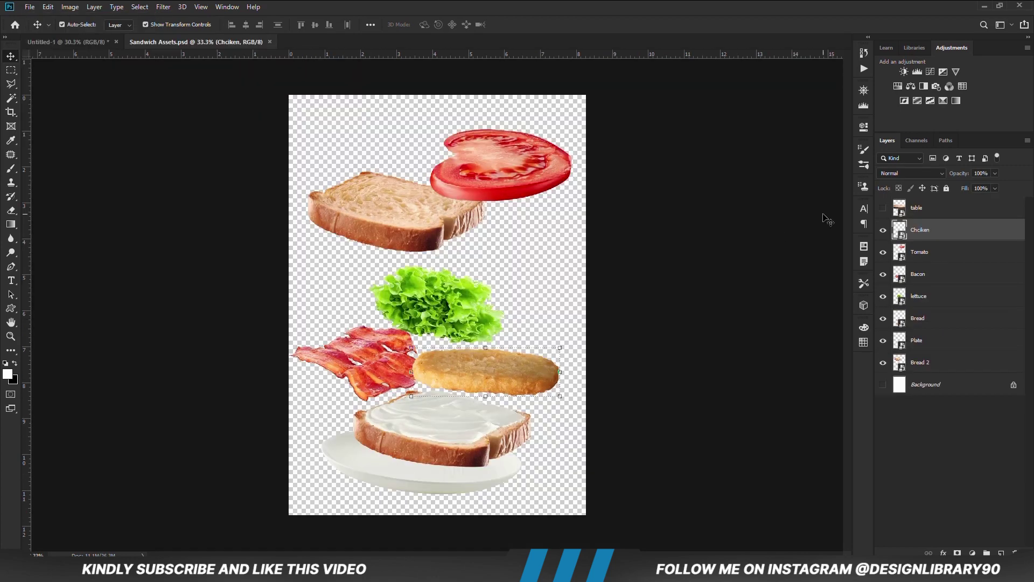
left_click(884, 208)
left_click(921, 208)
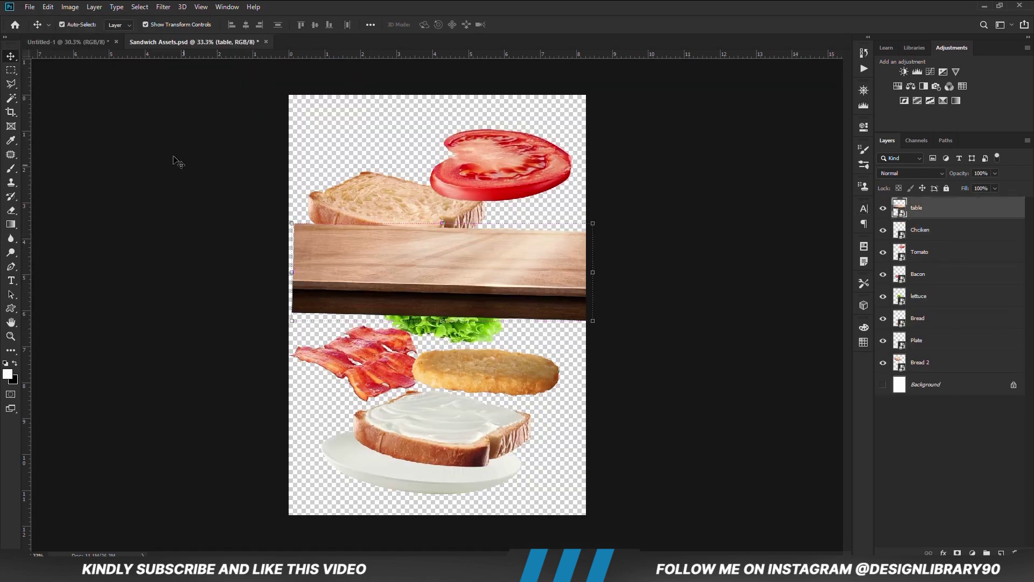
key("ctrl+c")
left_click(64, 41)
key("ctrl+v")
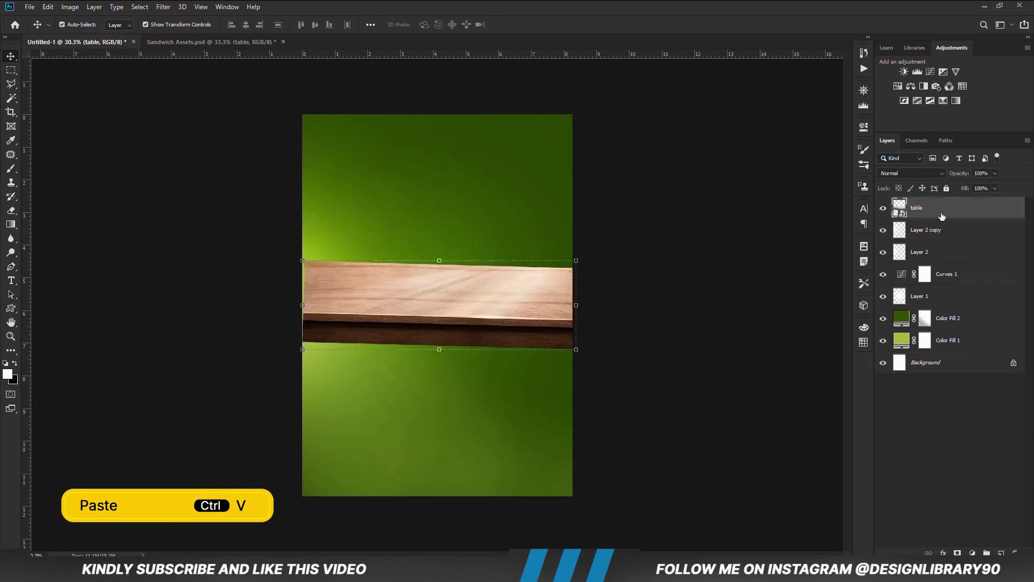
right_click(942, 216)
left_click(854, 213)
- Tilt, enlarge and move the wooden table to span the canvas bottom
key("ctrl+t")
left_click_drag(656, 339, 664, 364)
left_click_drag(440, 321, 445, 464)
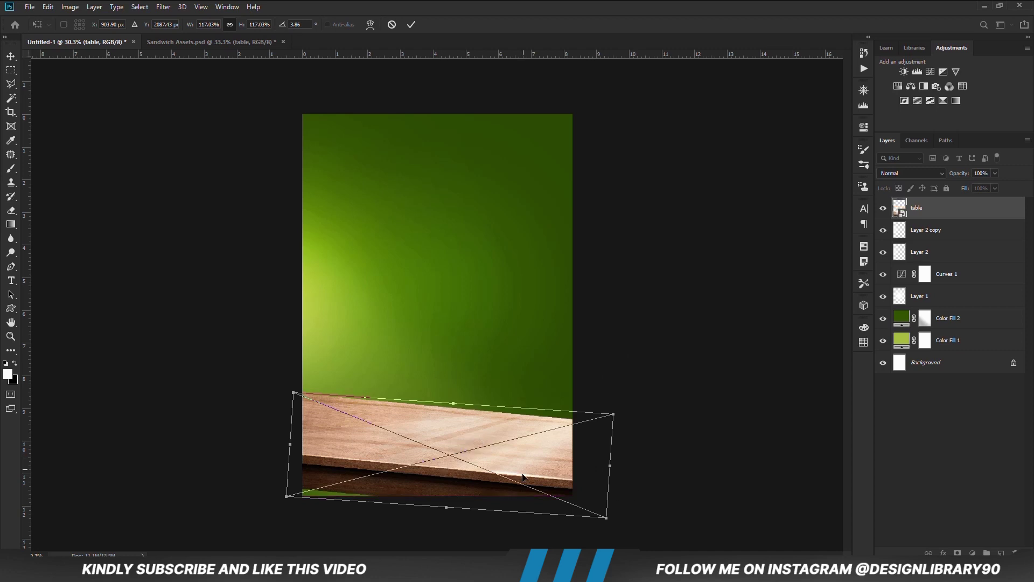
left_click_drag(523, 478, 524, 484)
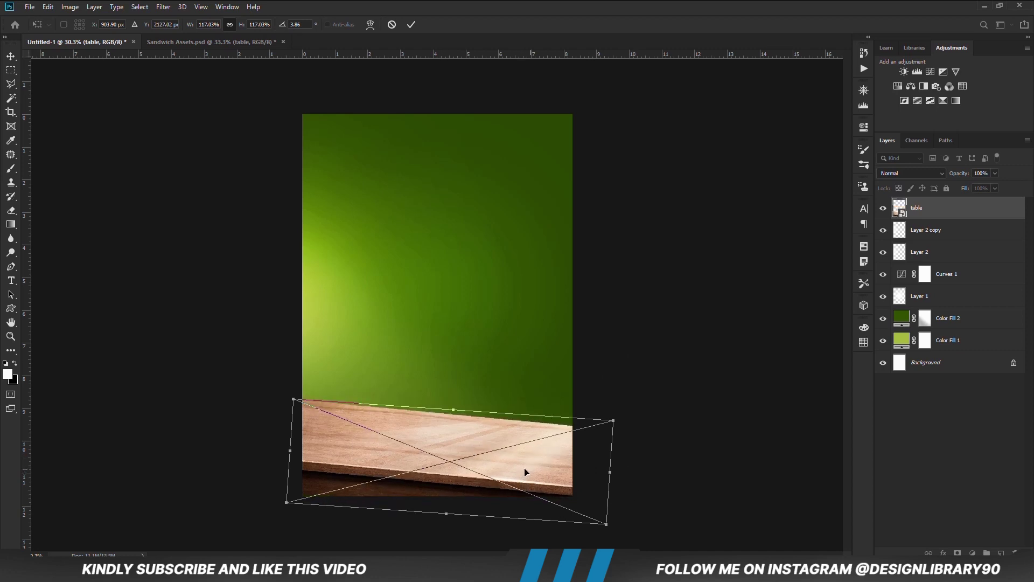
key("Return")
left_click(654, 393)
key("ctrl+plus")
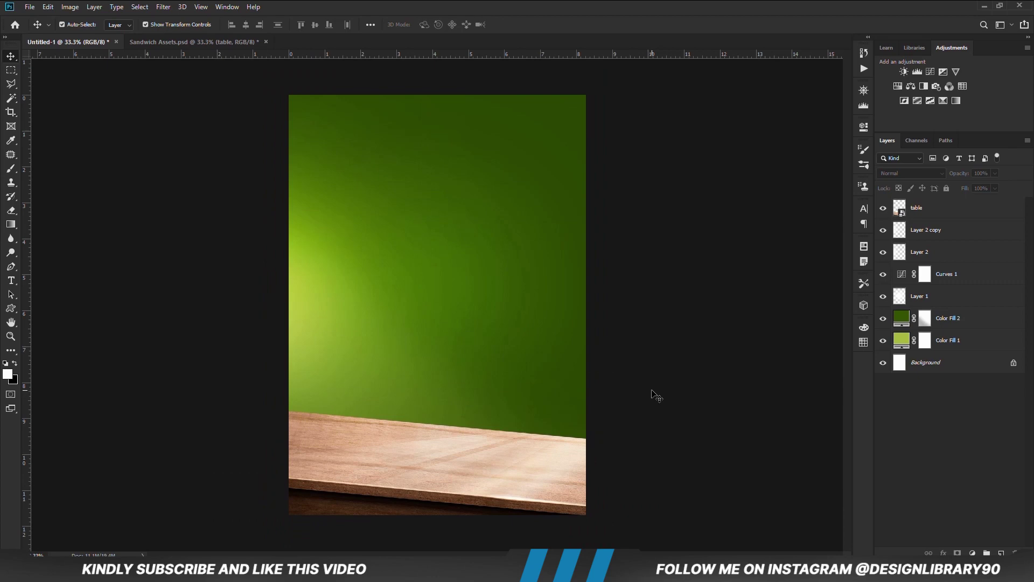
- Bring the Chicken through Bread 2 layers from the assets file into the composition
left_click(178, 41)
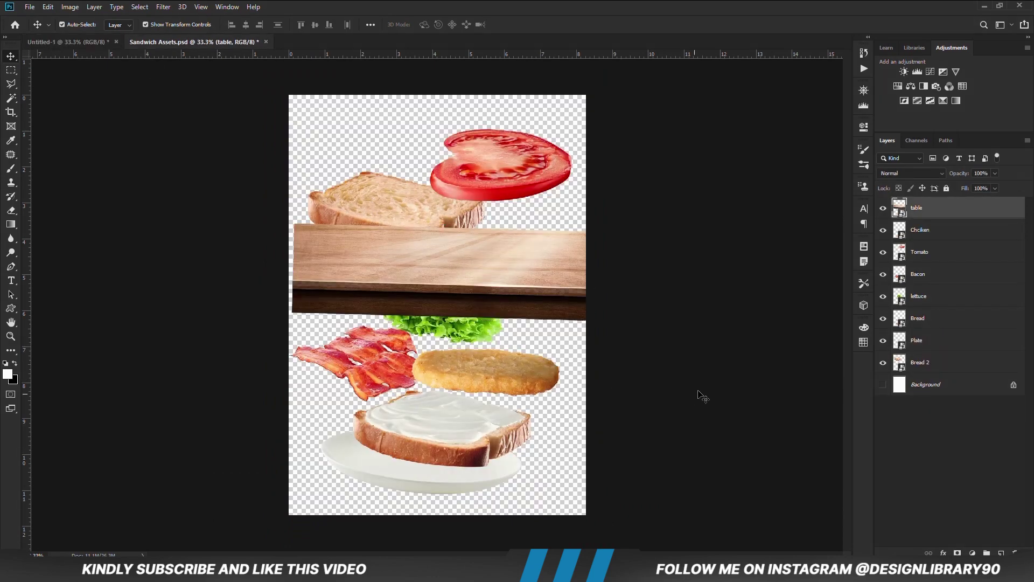
left_click(883, 208)
left_click(909, 227)
left_click(940, 362, "shift")
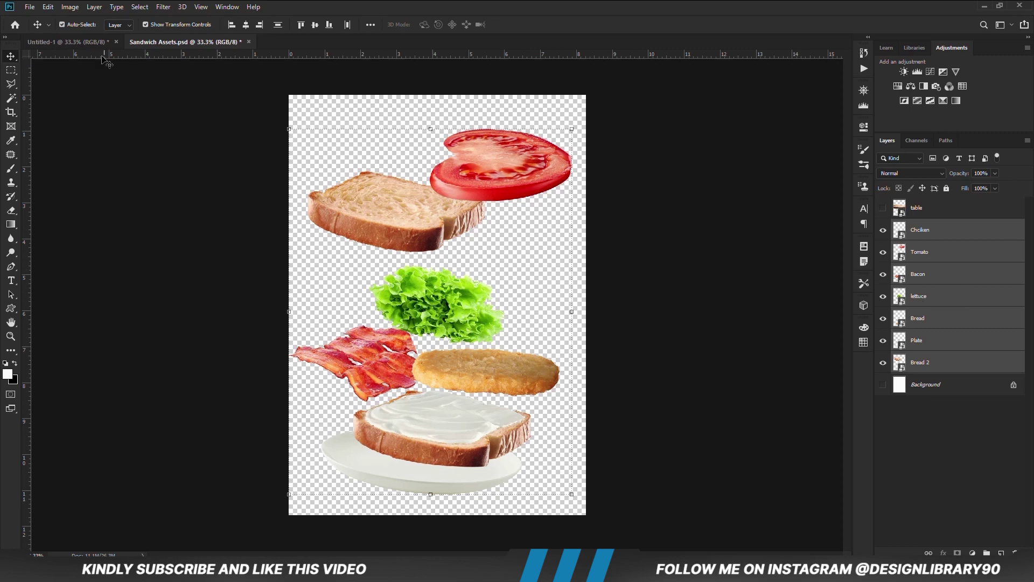
left_click_drag(106, 62, 326, 304)
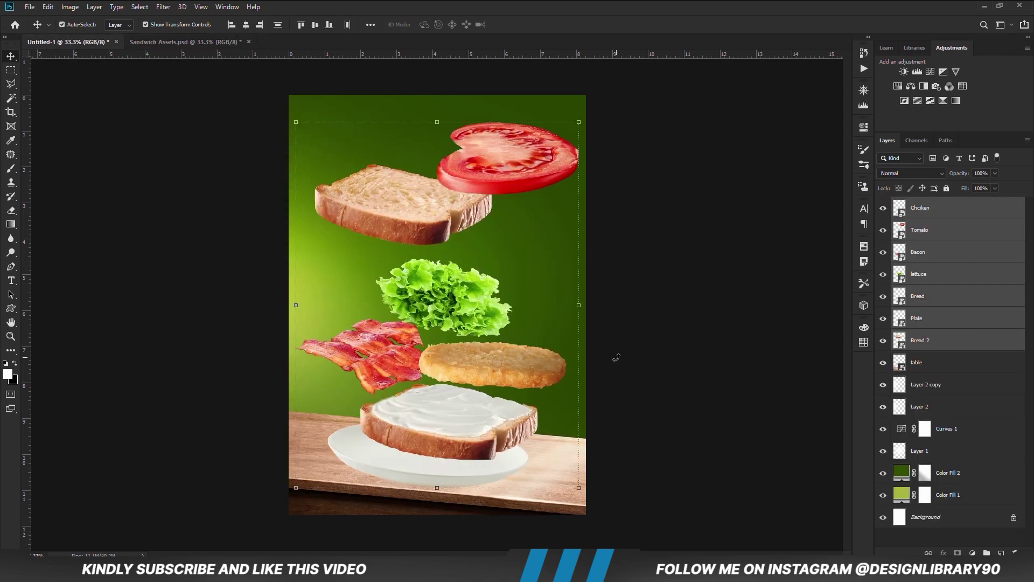
left_click(658, 364)
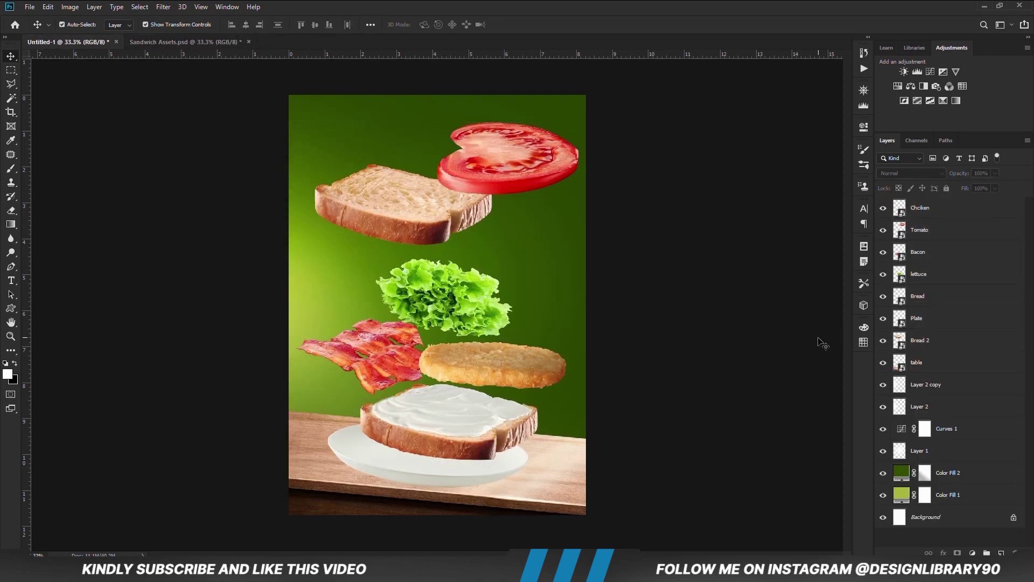
- Hide every ingredient except the plate, and move the plate up onto the table
left_click_drag(884, 209, 884, 296)
left_click(883, 340)
left_click_drag(446, 469, 451, 449)
left_click(446, 446)
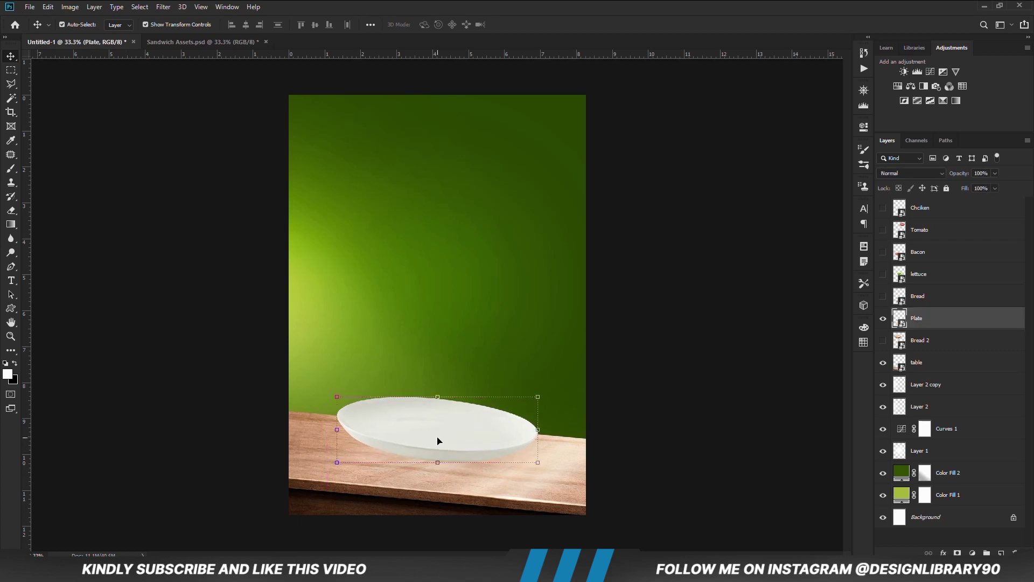
- Show the Bread layer and position the cream-topped slice on the plate
left_click(674, 418)
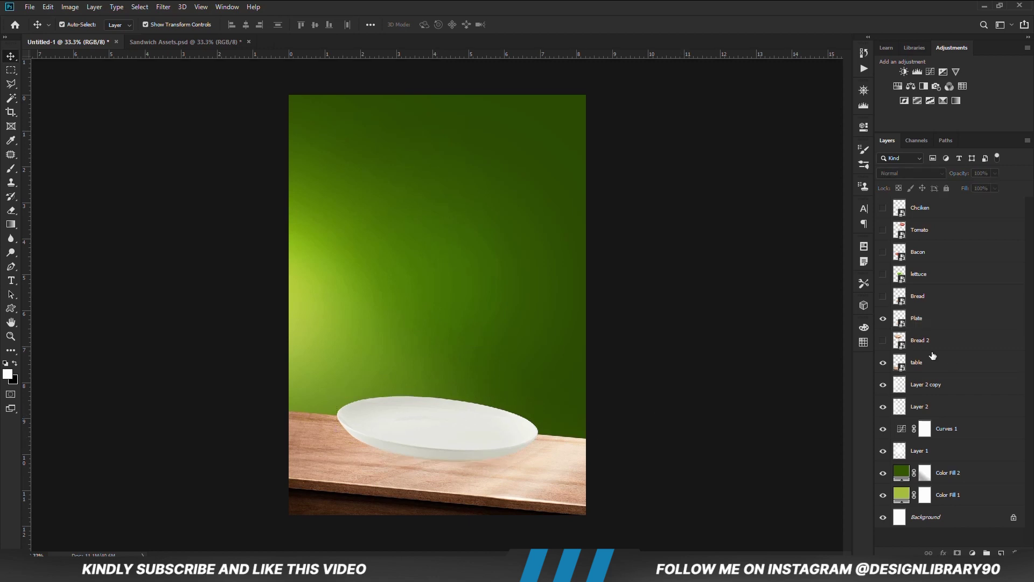
left_click(936, 296)
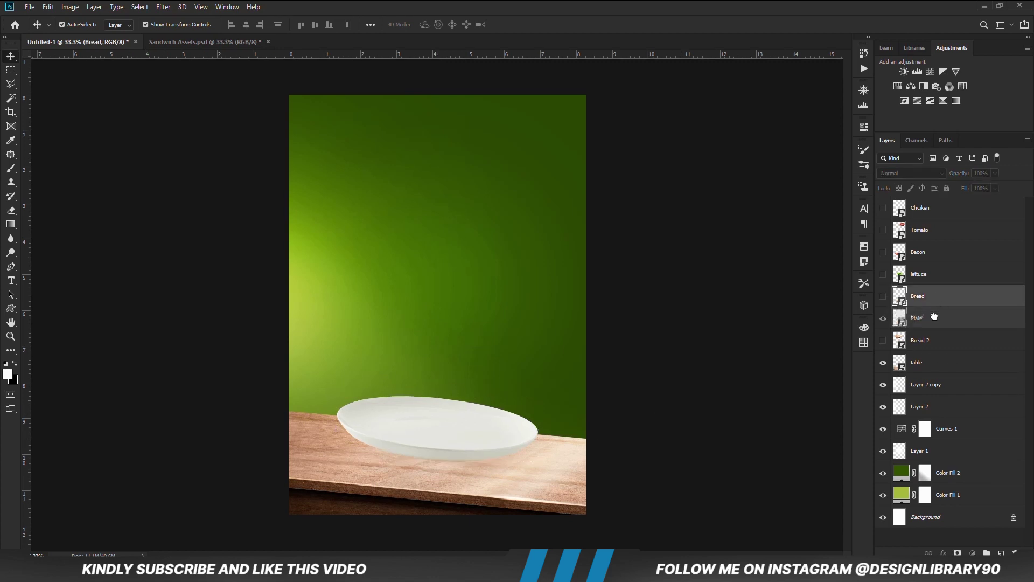
left_click(883, 297)
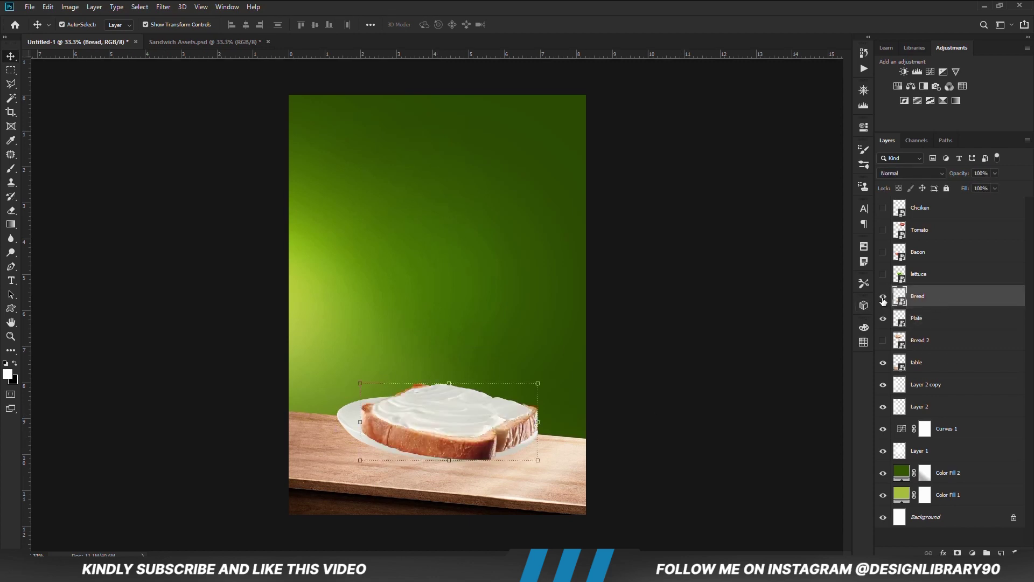
left_click_drag(490, 432, 479, 419)
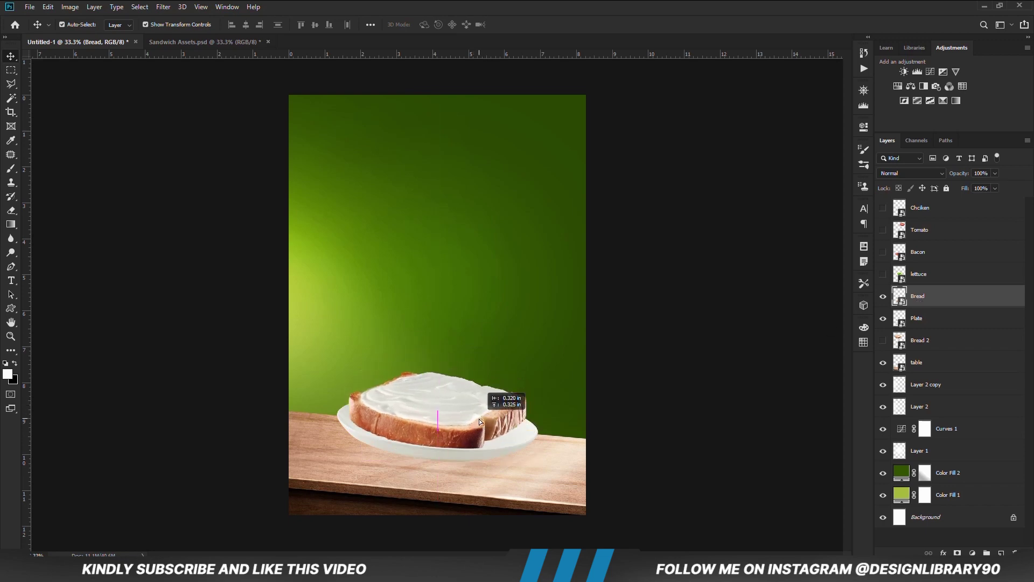
scroll(479, 419, "up", 3)
left_click_drag(447, 442, 452, 452)
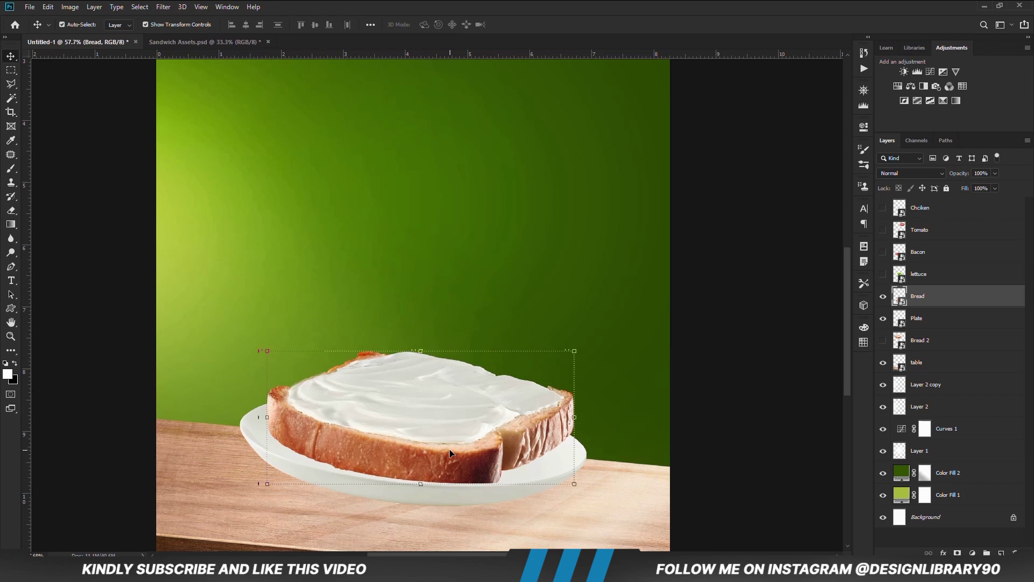
left_click(753, 464)
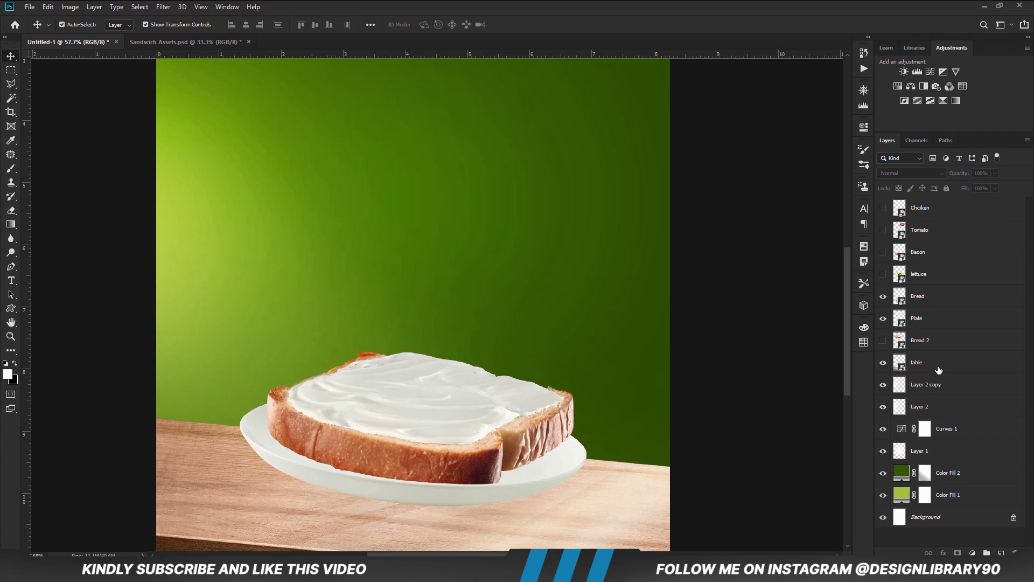
left_click(883, 340)
- Centre the floating top slice and place the lettuce on the bottom bread
left_click_drag(373, 206, 419, 205)
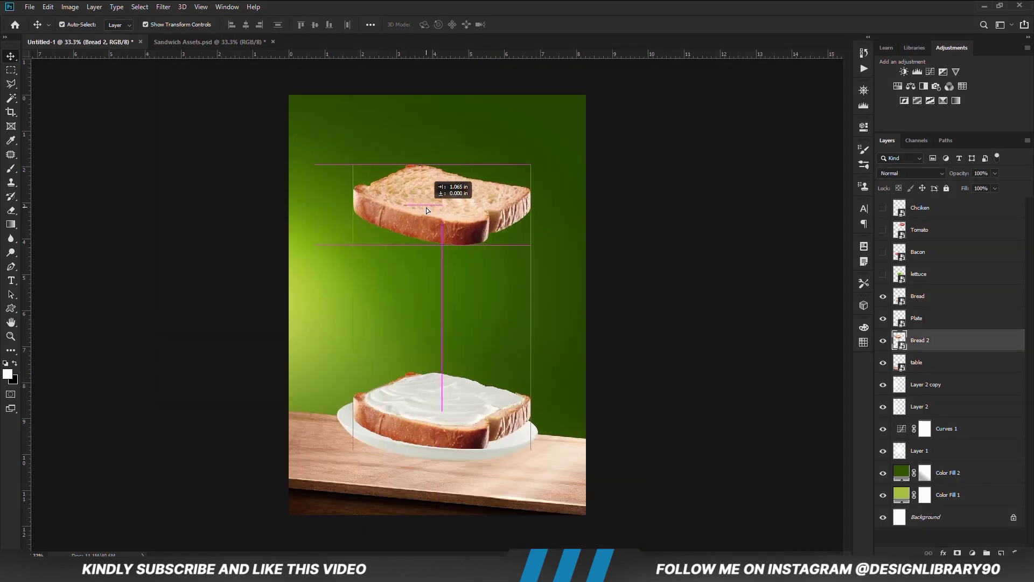
left_click(706, 288)
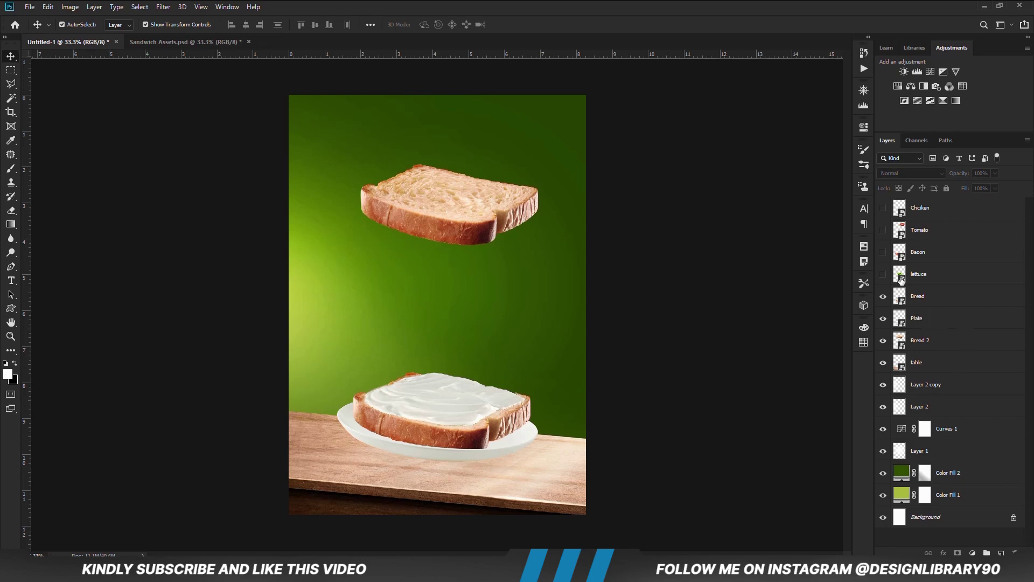
left_click(883, 273)
left_click_drag(453, 305, 455, 391)
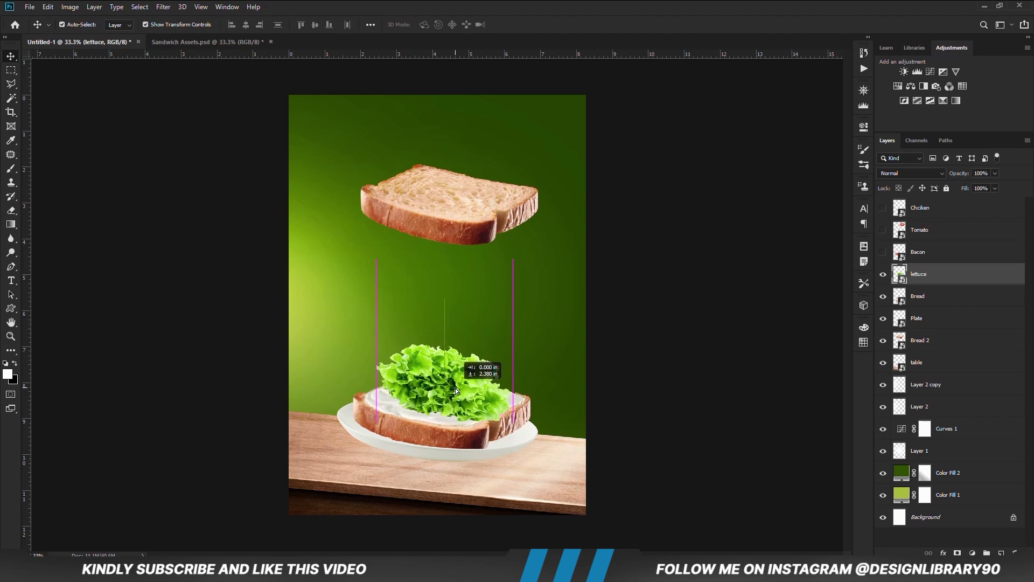
left_click_drag(453, 388, 433, 388)
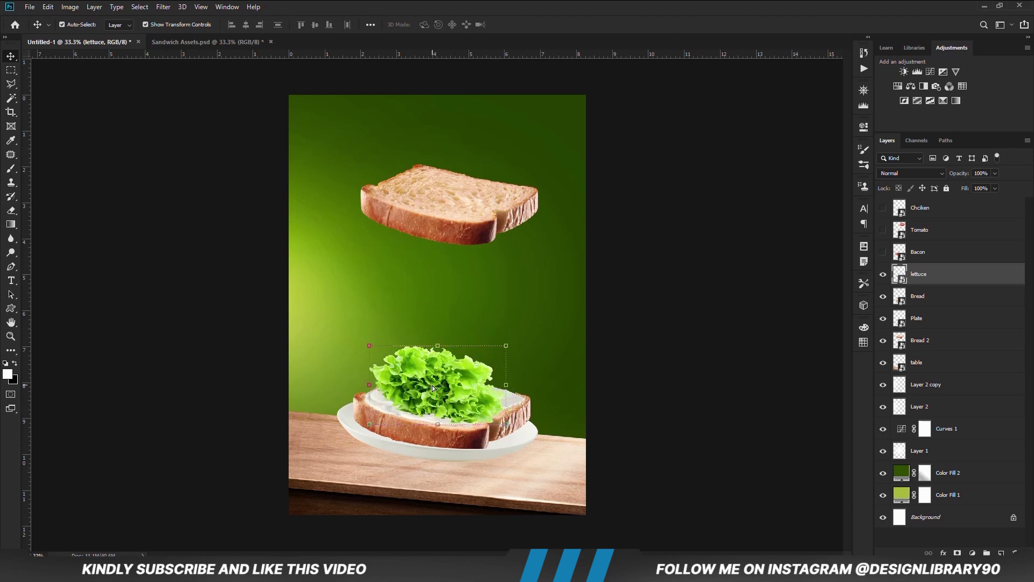
left_click(706, 368)
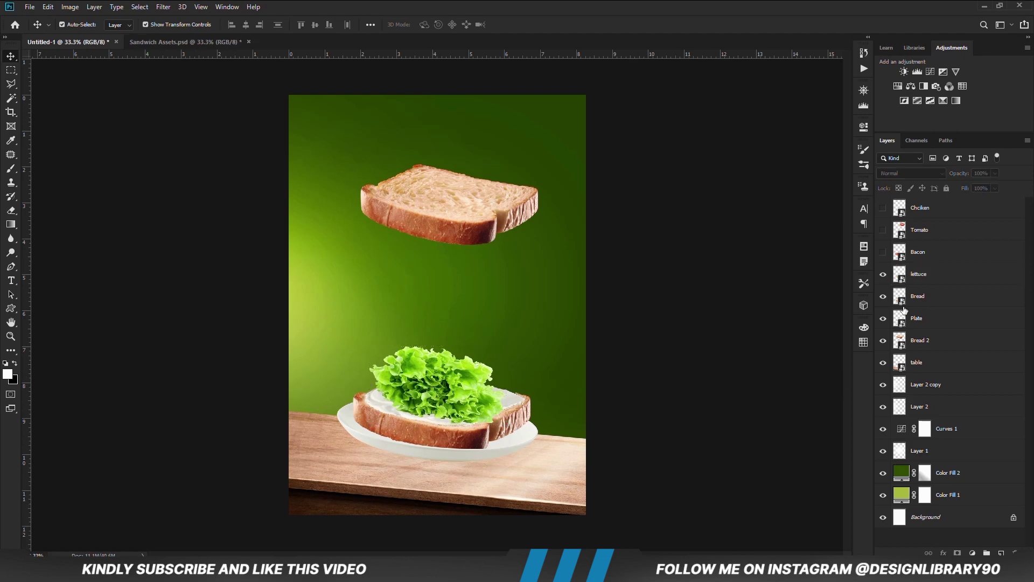
- Show the bacon and set it on the lettuce, then bring the tomato down above it
left_click(884, 252)
left_click(919, 251)
mouse_move(380, 363)
left_mouse_down()
mouse_move(450, 379)
mouse_move(440, 394)
left_mouse_up()
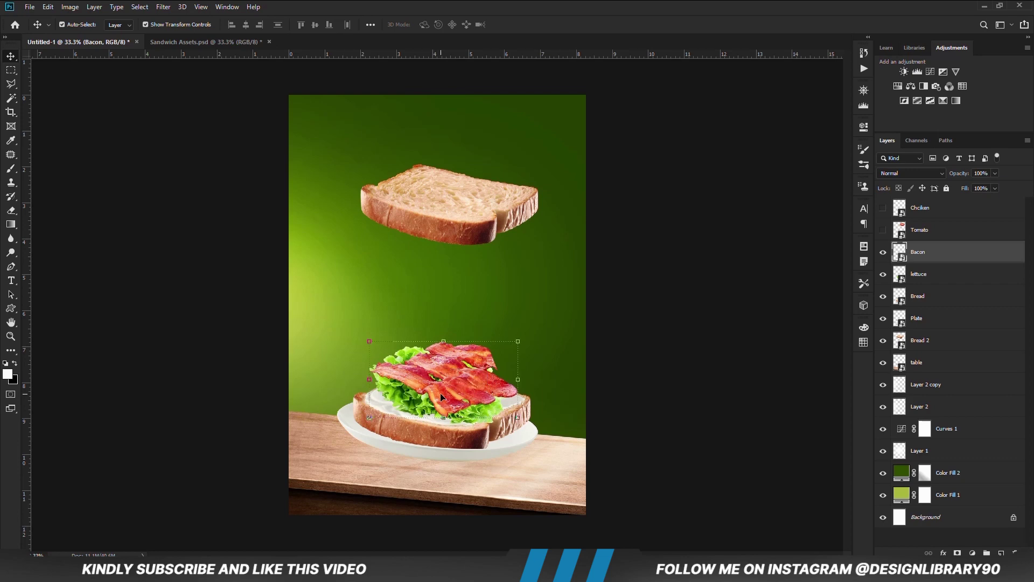
key("Left")
key("Left")
key("Left")
key("Left")
key("Left")
key("Left")
key("Left")
key("Left")
key("Left")
key("Left")
key("Left")
key("Left")
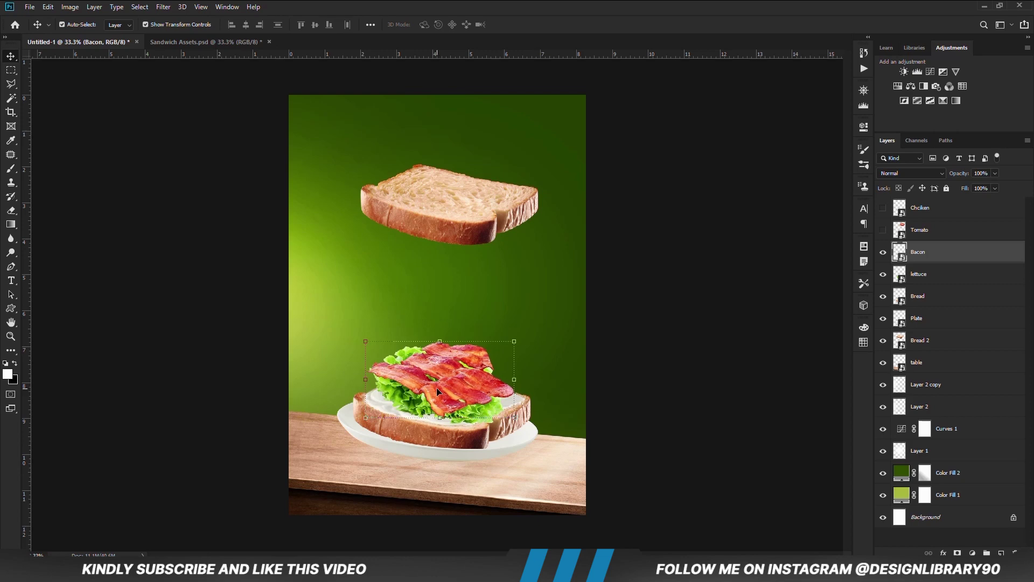
left_click(671, 393)
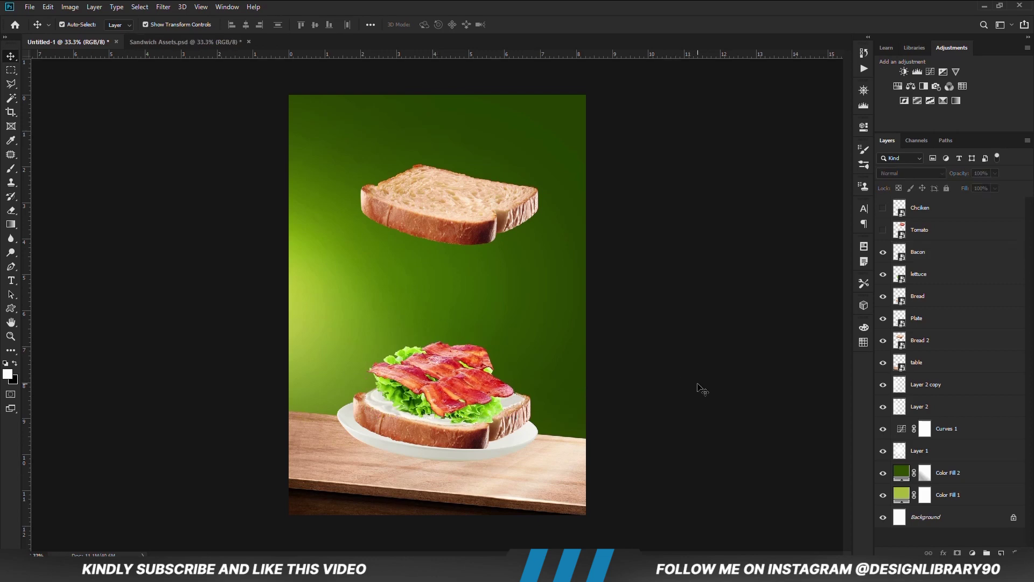
left_click(883, 230)
left_click(940, 231)
left_click_drag(539, 164, 491, 349)
- Tilt the tomato slice about 19° clockwise and settle it onto the bacon
right_click(973, 237)
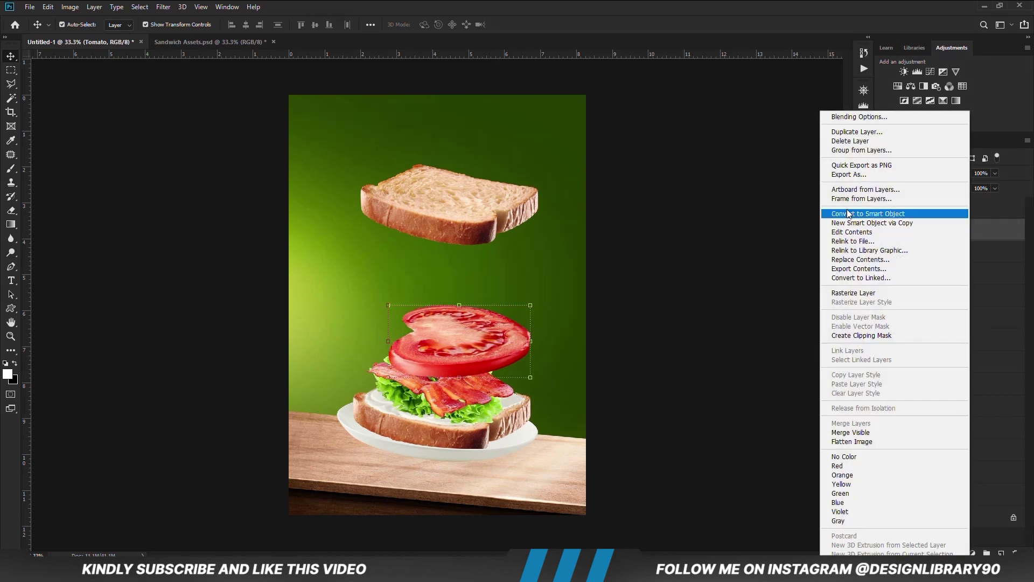
key("Escape")
key("ctrl+t")
left_click_drag(584, 291, 469, 331)
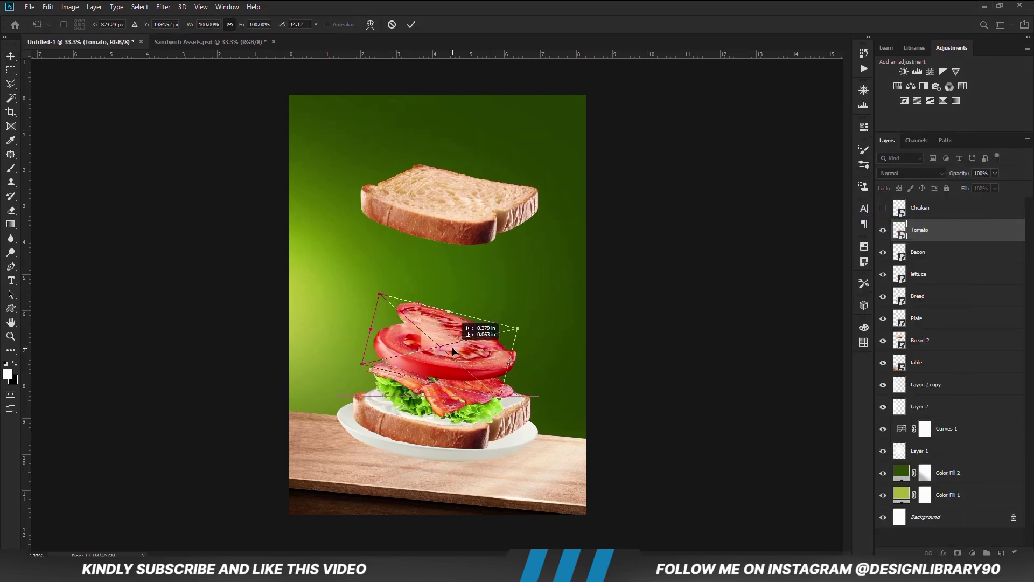
key("Return")
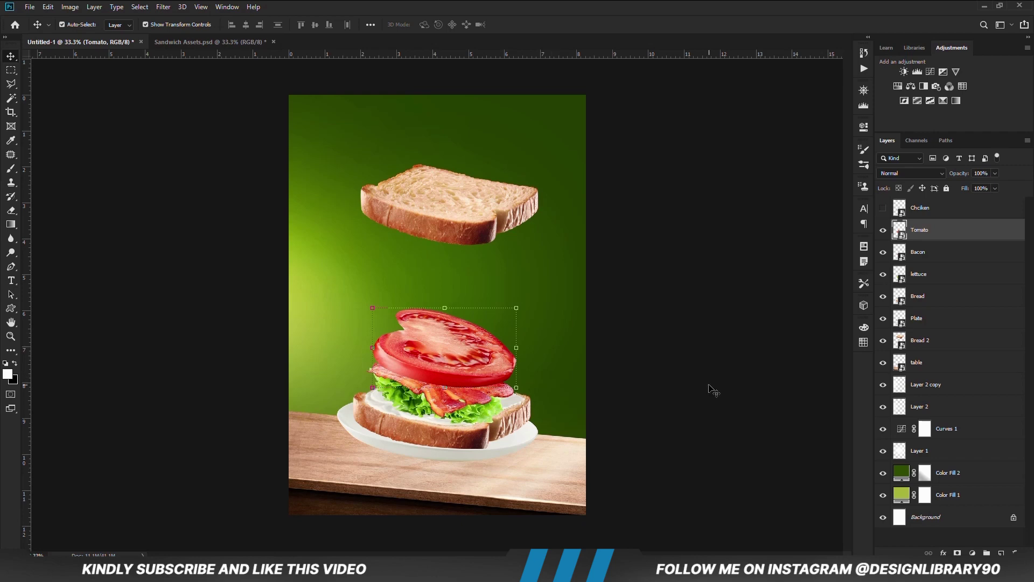
key("ctrl+t")
left_click_drag(498, 267, 518, 282)
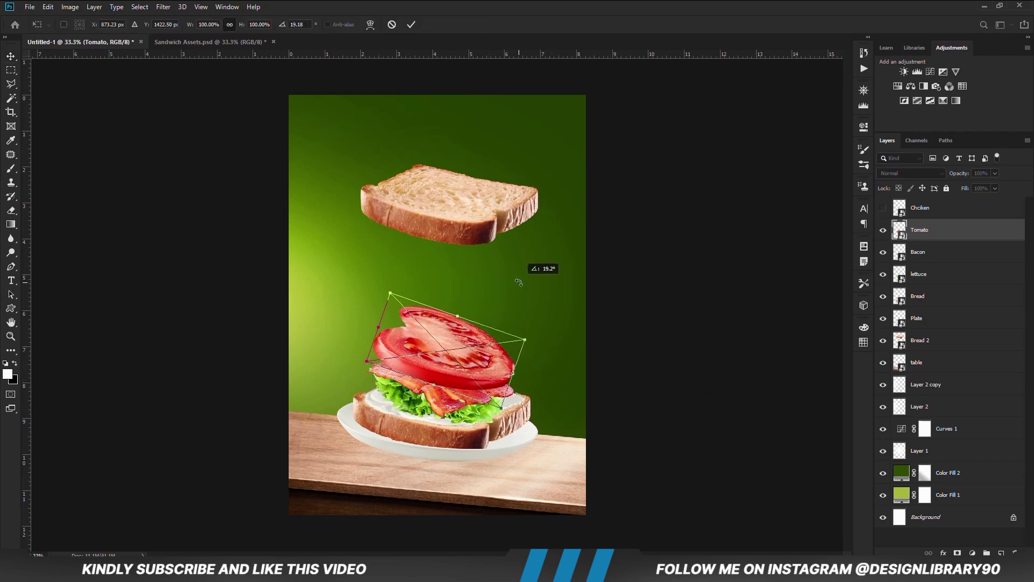
left_click_drag(477, 352, 482, 348)
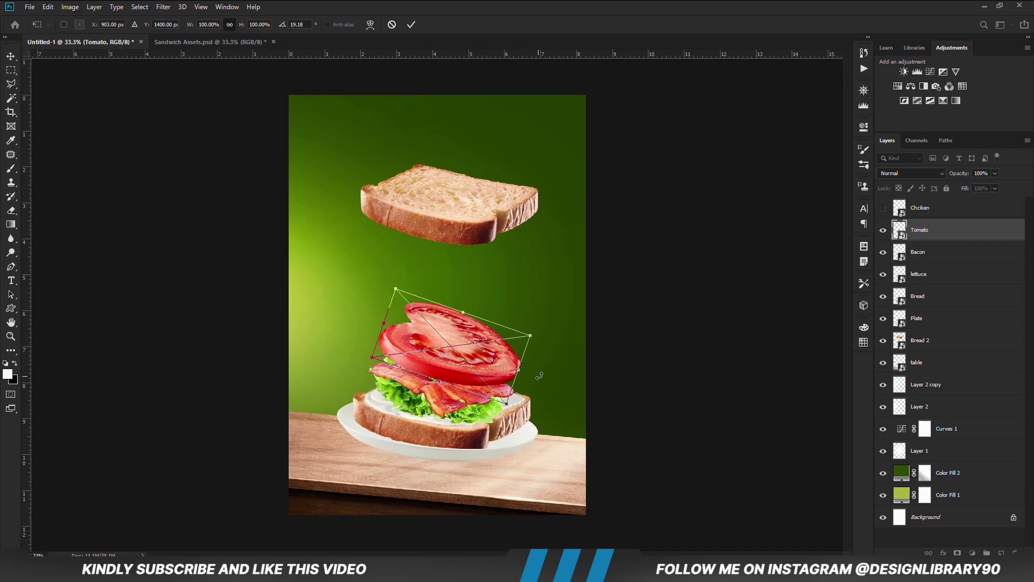
key("Return")
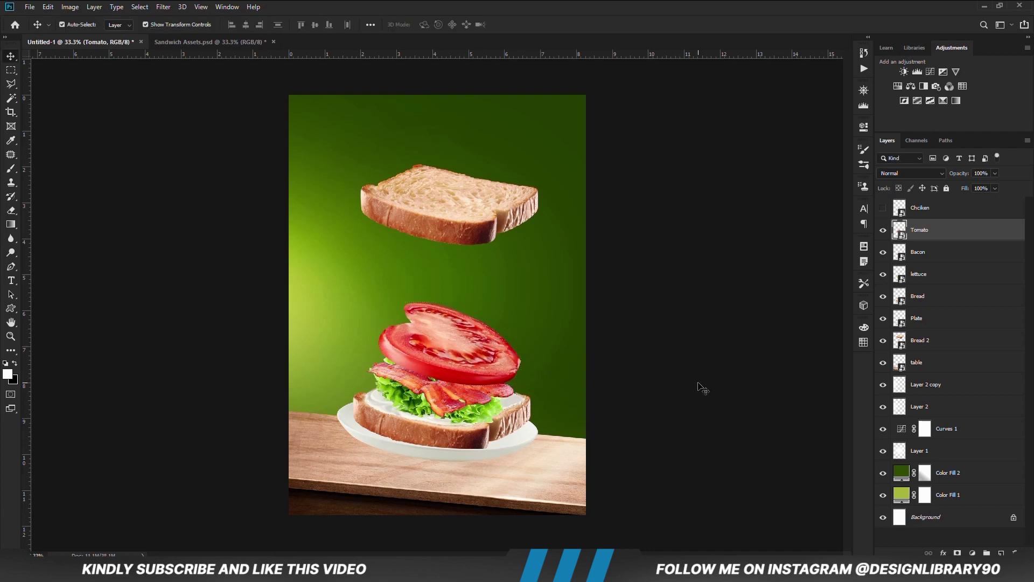
left_click(703, 388)
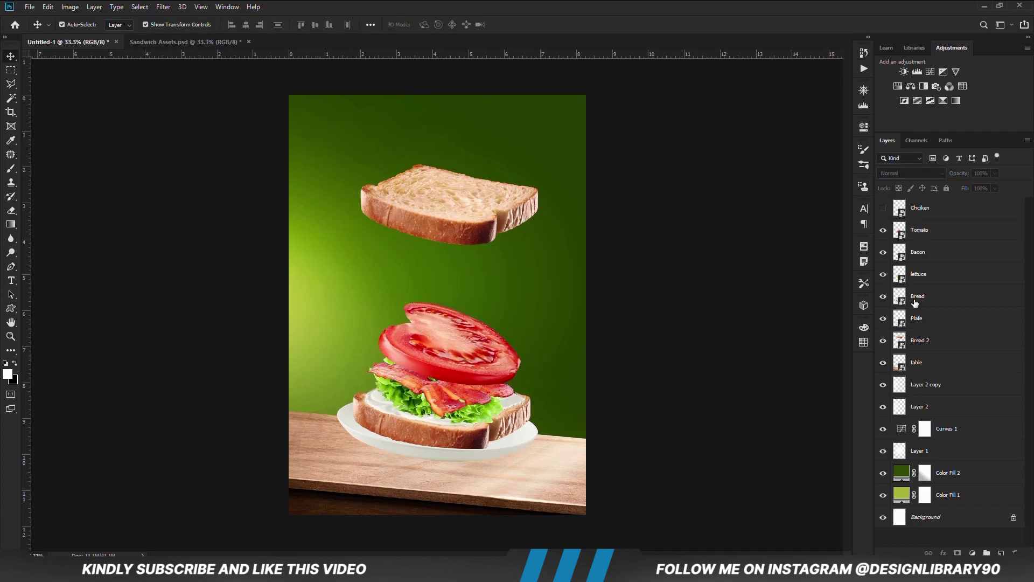
- Show the Chicken layer and place the tilted patty on top of the tomato
left_click(883, 207)
left_click(948, 207)
mouse_move(480, 290)
left_mouse_down()
mouse_move(442, 330)
mouse_move(534, 294)
mouse_move(534, 304)
left_mouse_up()
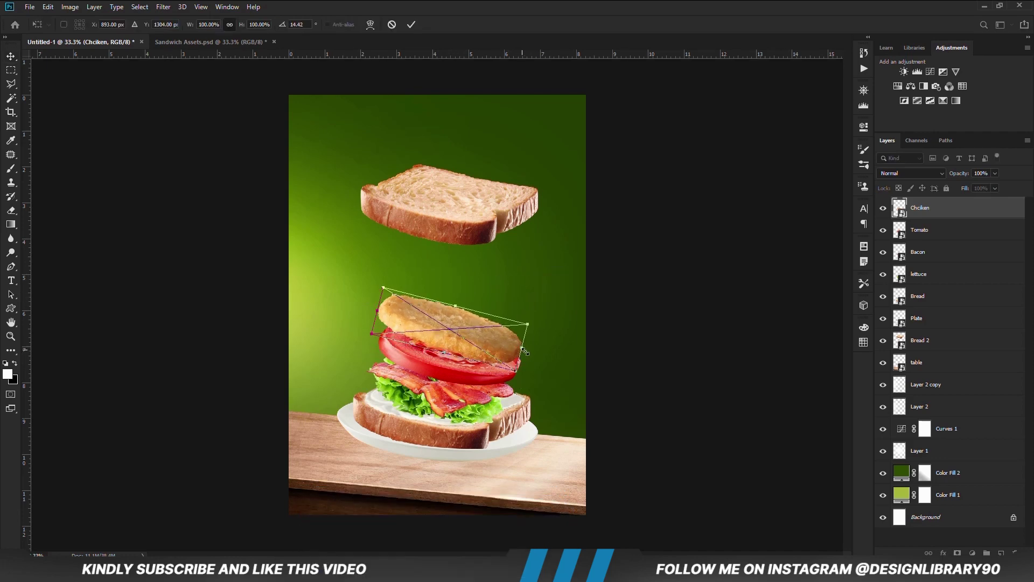
left_click_drag(525, 352, 533, 339)
key("Return")
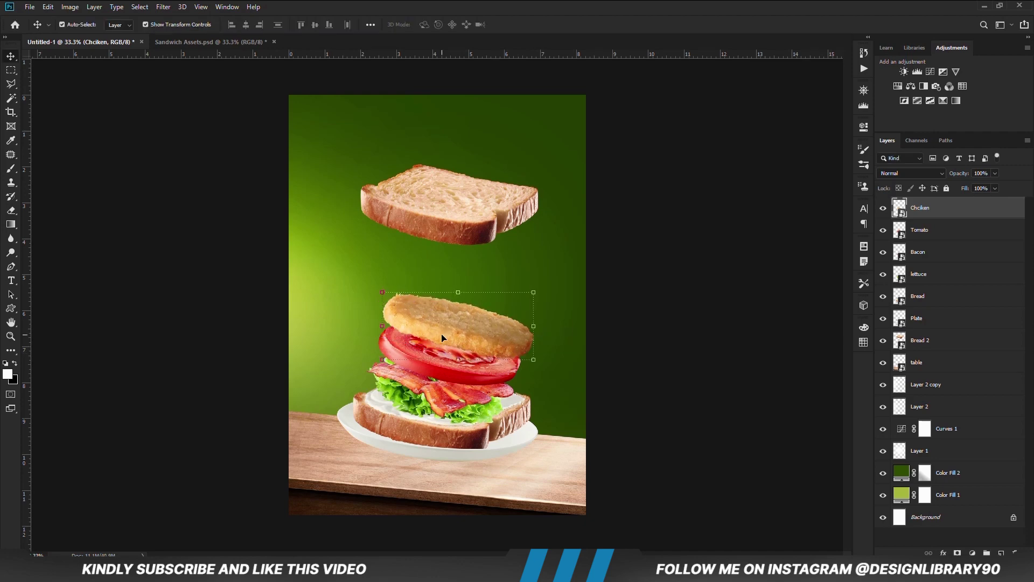
left_click_drag(441, 337, 429, 334)
left_click(726, 354)
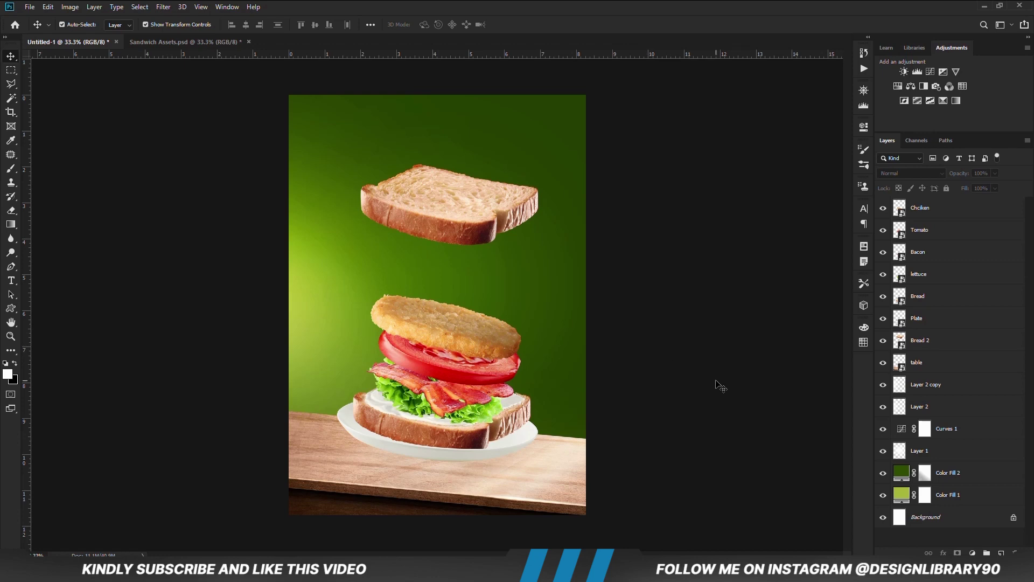
left_click(426, 408)
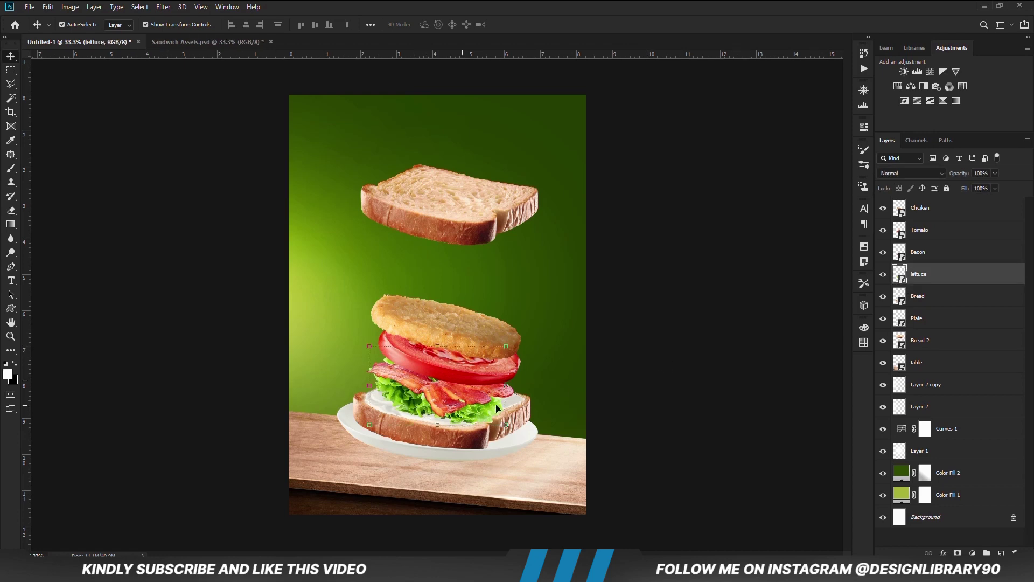
- Duplicate the lettuce onto the chicken patty at the top of the layer stack, then duplicate Tomato
left_click(884, 275)
key("ctrl+j")
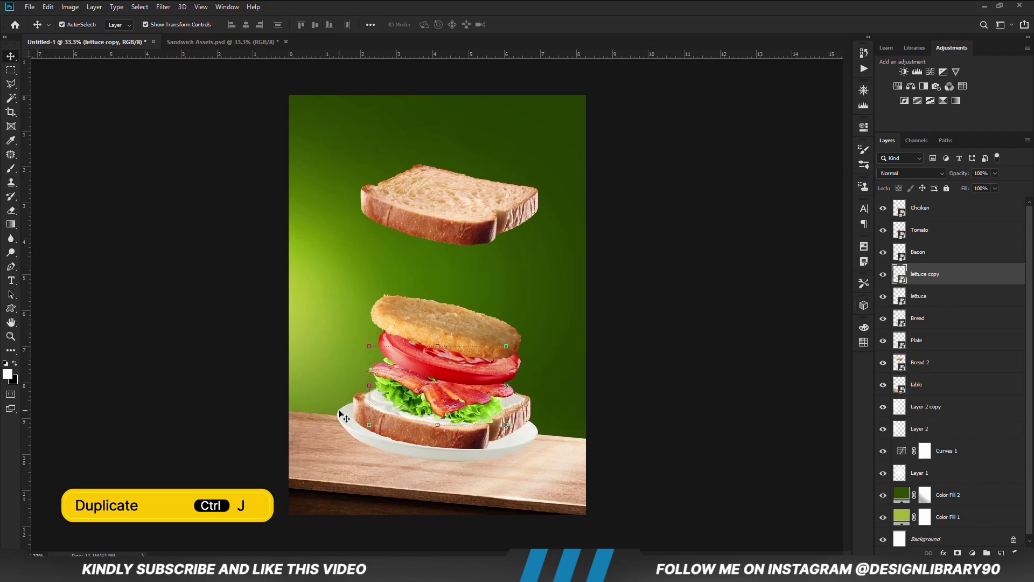
left_click_drag(439, 347, 451, 289)
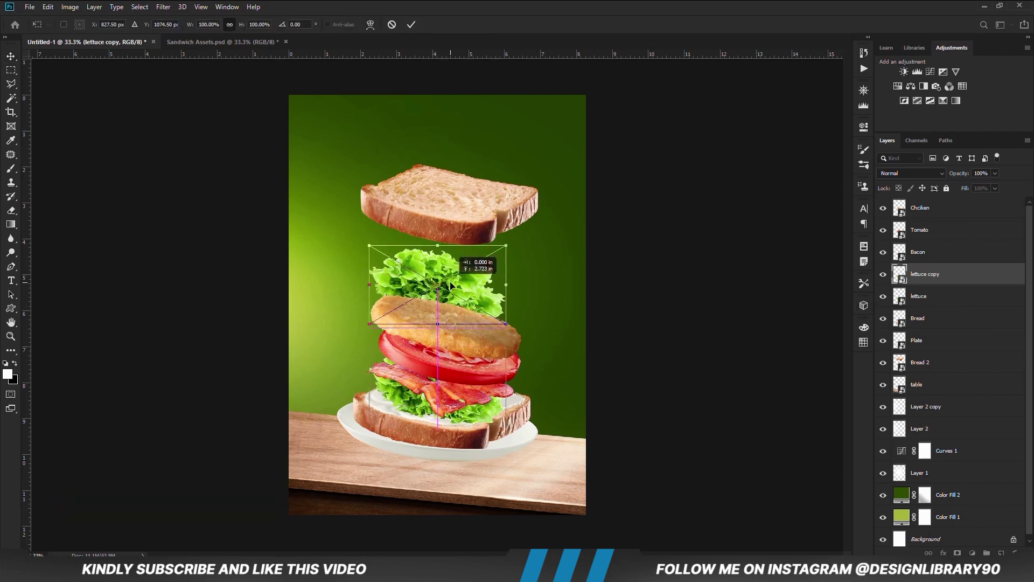
key("Return")
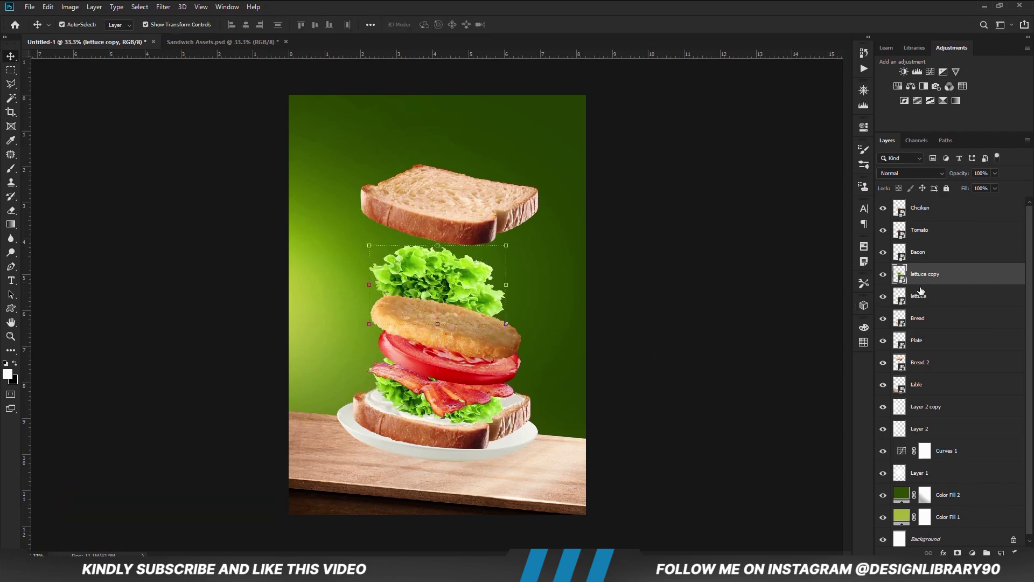
left_click_drag(925, 275, 927, 203)
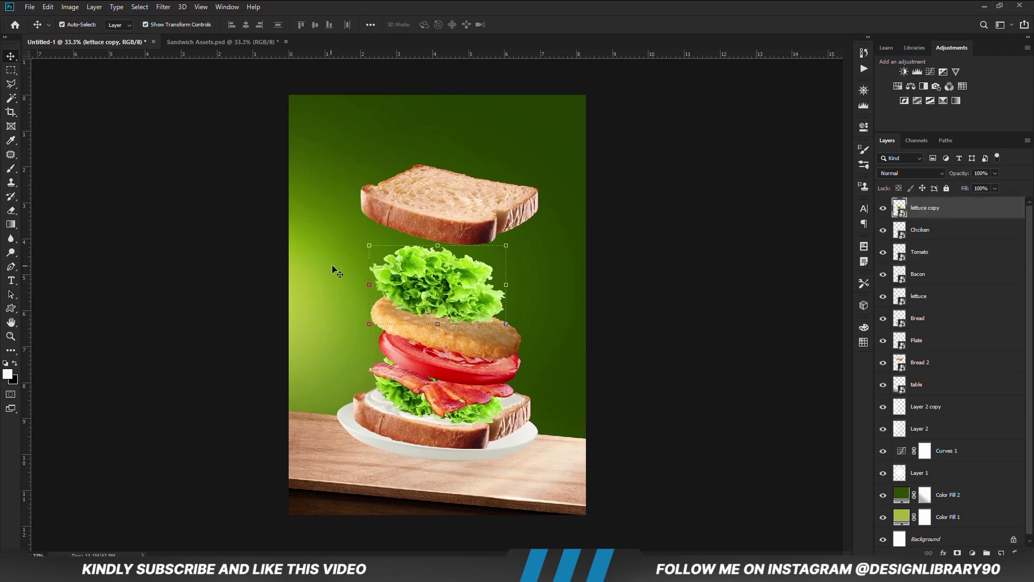
left_click_drag(461, 281, 468, 290)
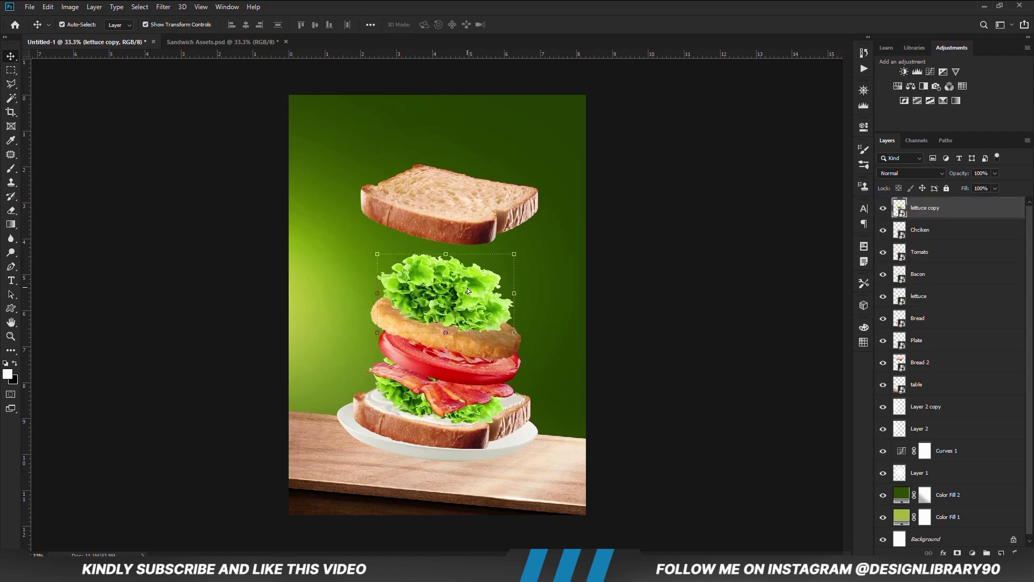
left_click(439, 369)
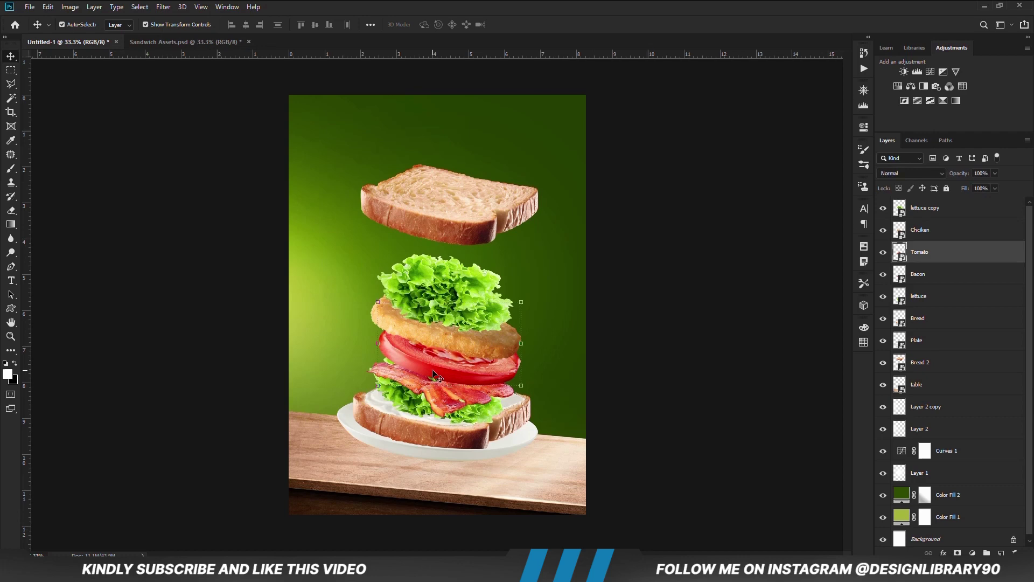
key("ctrl+j")
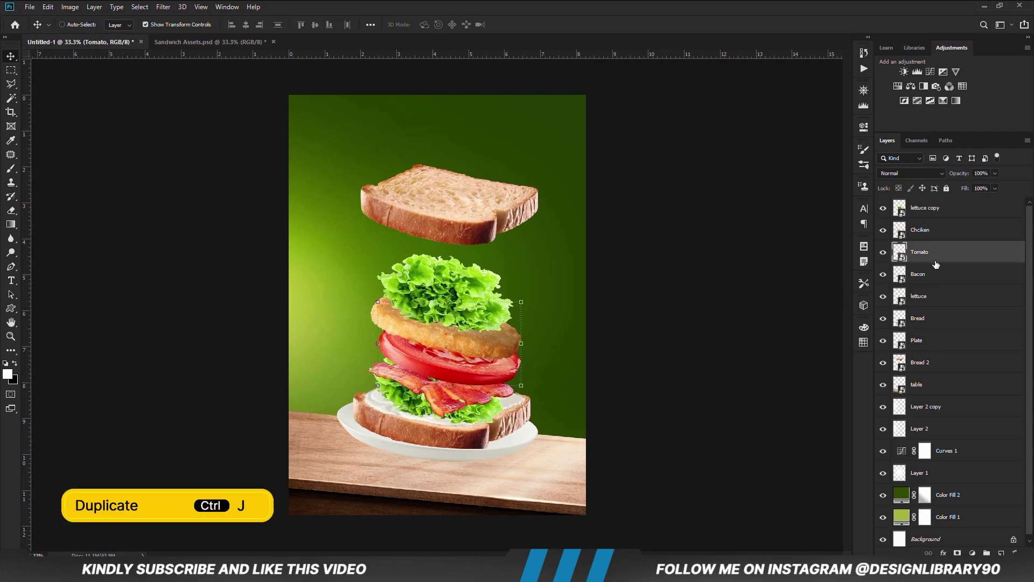
- Move the tomato copy up, with Bread 2 topmost and Tomato copy directly beneath it
left_click_drag(451, 360, 451, 245)
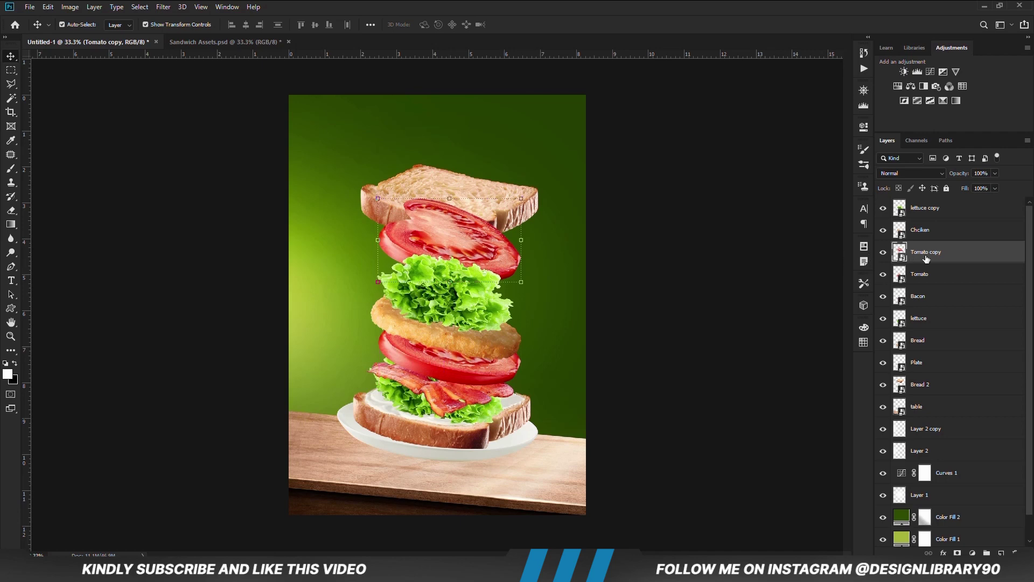
left_click(926, 344)
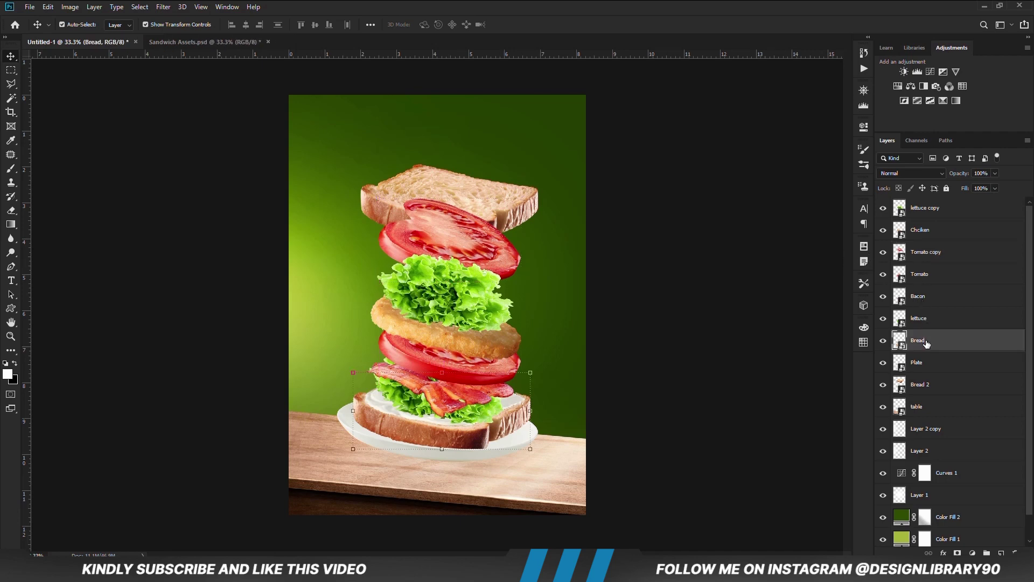
left_click_drag(927, 384, 919, 205)
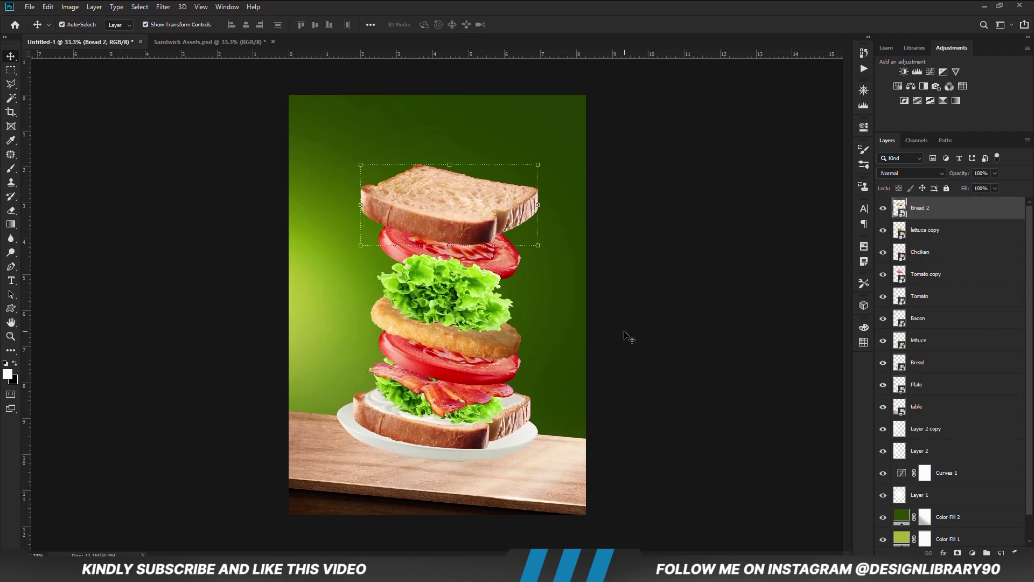
left_click_drag(948, 275, 924, 222)
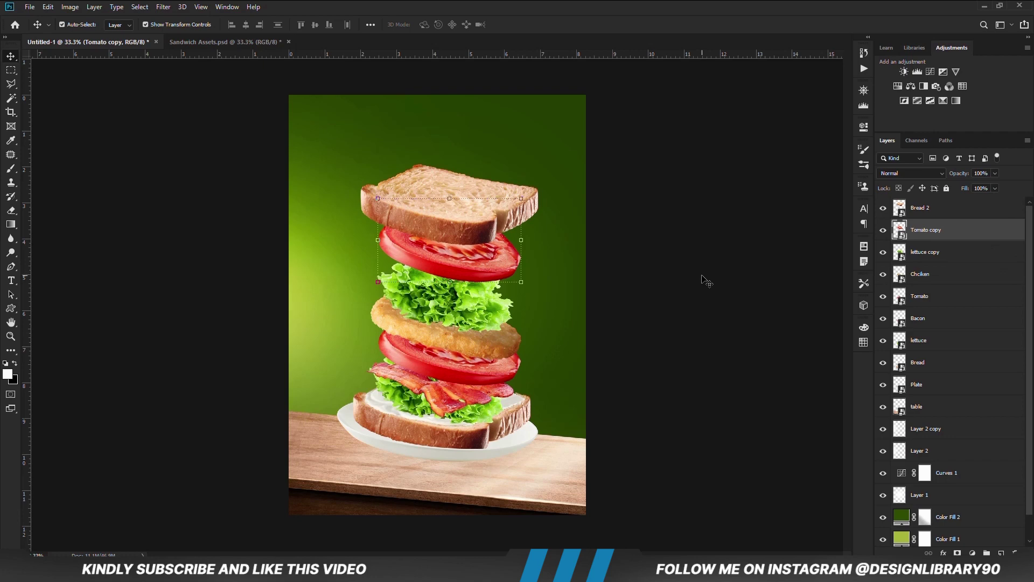
left_click_drag(453, 267, 453, 289)
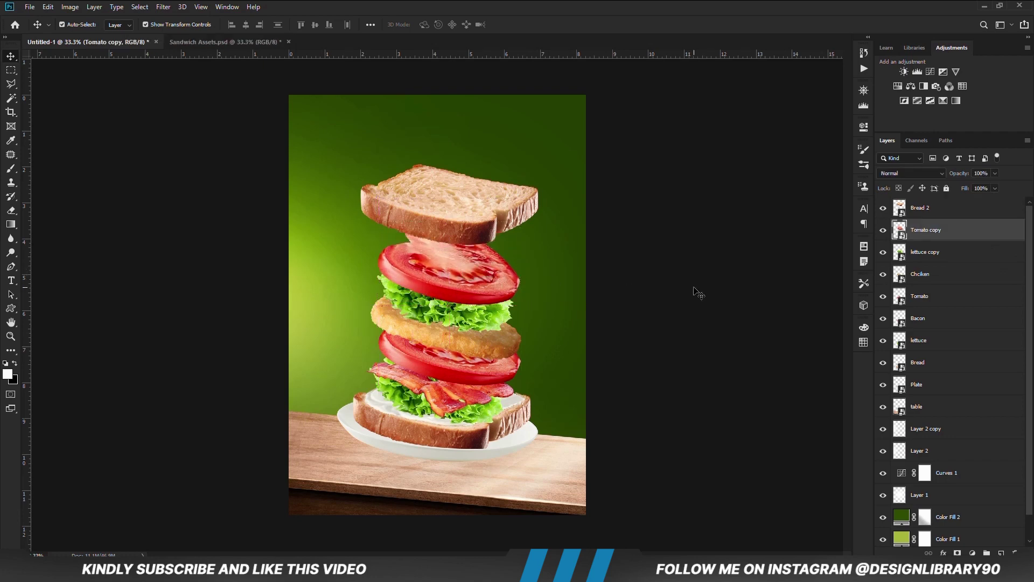
left_click(681, 293)
- Tilt the tomato copy about 18° and lower the top bread onto it, nudged slightly left
left_click(504, 295)
left_click_drag(533, 254, 537, 280)
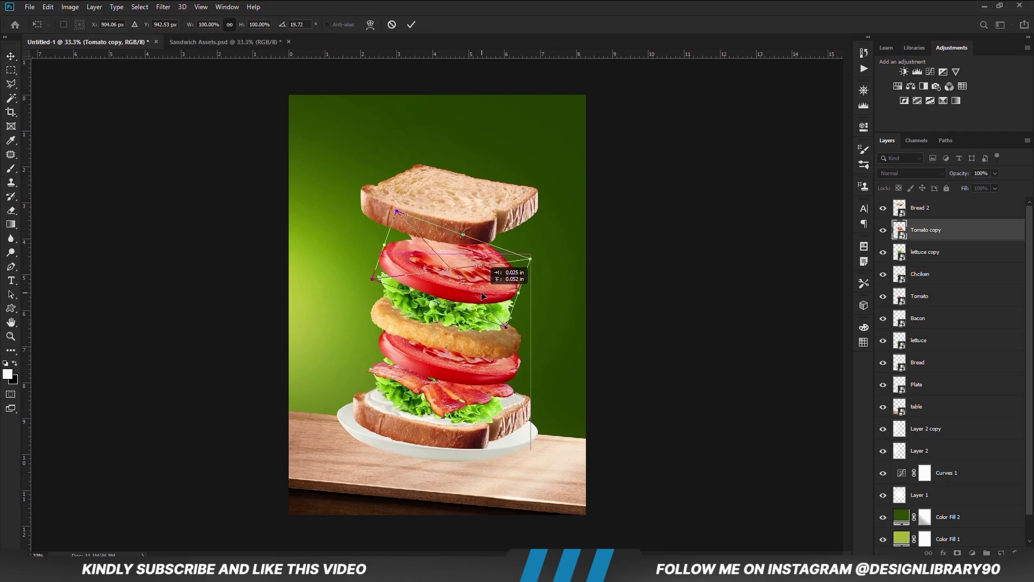
key("Return")
left_click_drag(464, 213, 468, 233)
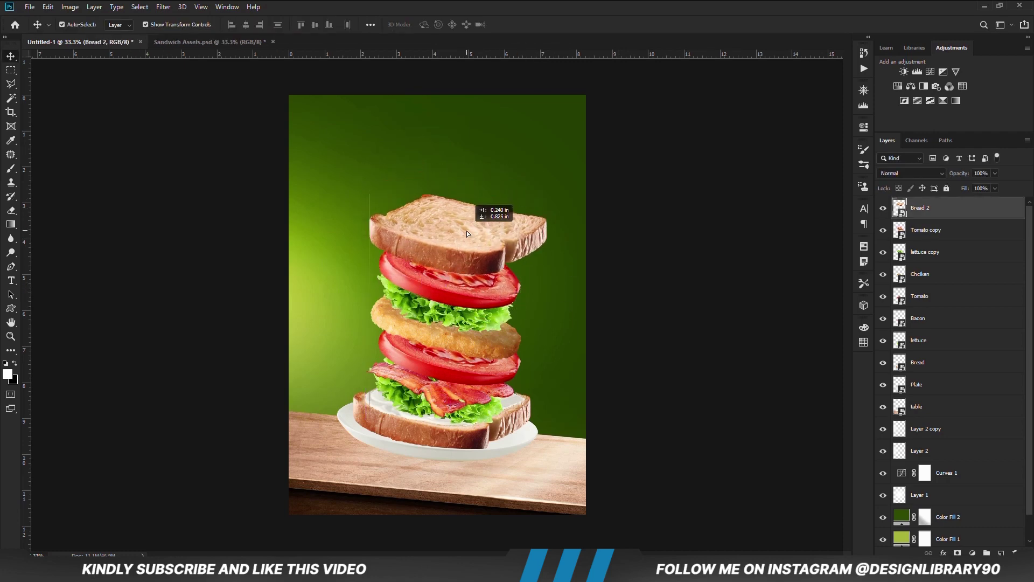
left_click(614, 369)
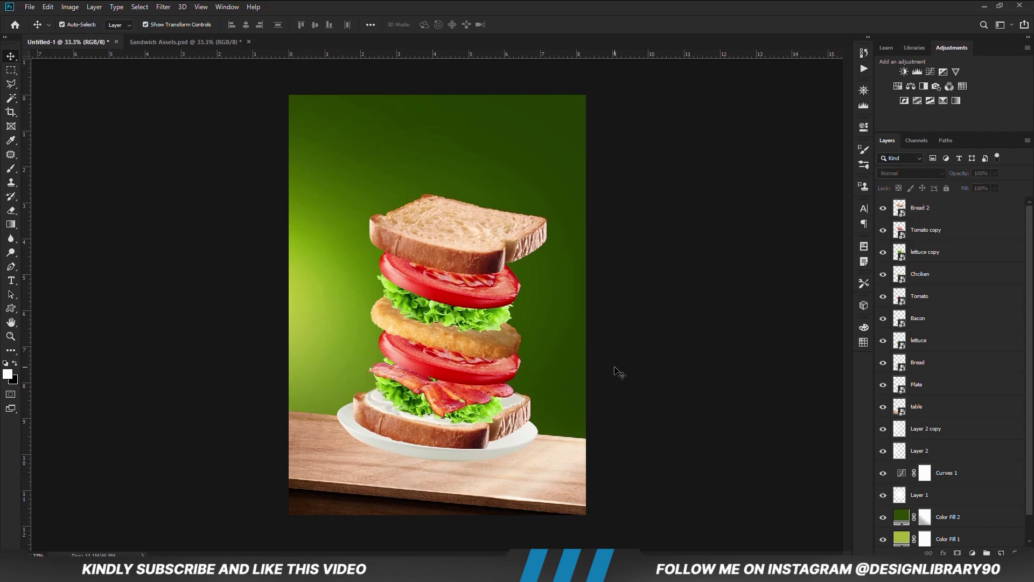
key("ctrl+minus")
left_click(499, 263)
left_click_drag(499, 264, 495, 264)
left_click(504, 397)
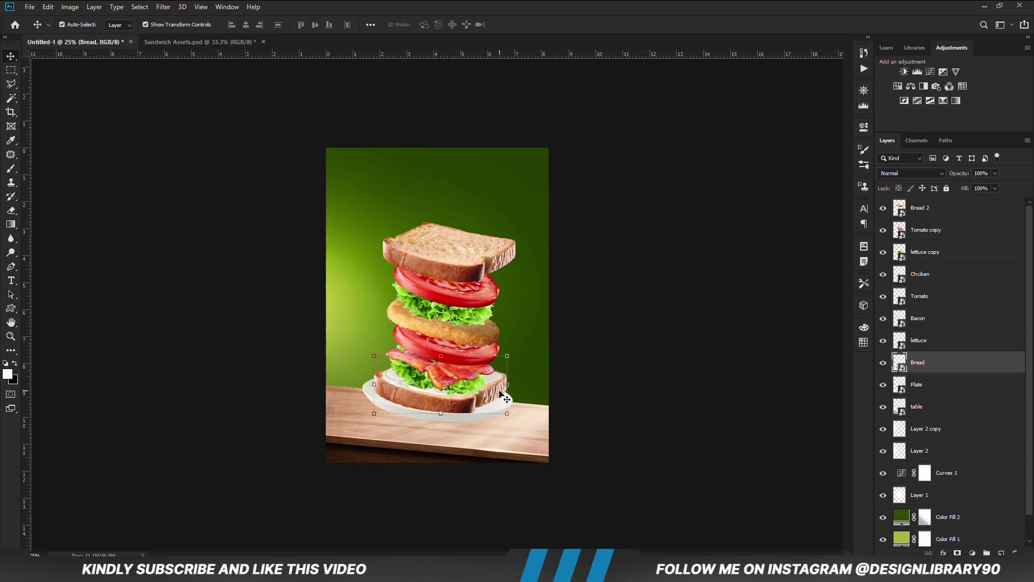
- Shift Bread 2 and Tomato copy together slightly to the left
left_click(686, 372)
left_click(452, 269)
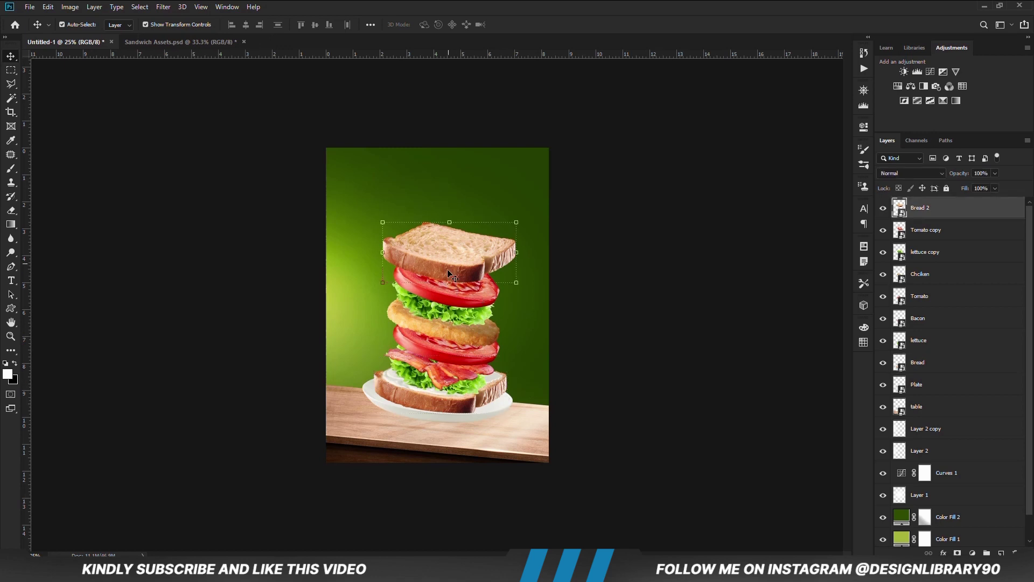
left_click(472, 305, "shift")
left_click_drag(471, 304, 468, 303)
left_click(684, 319)
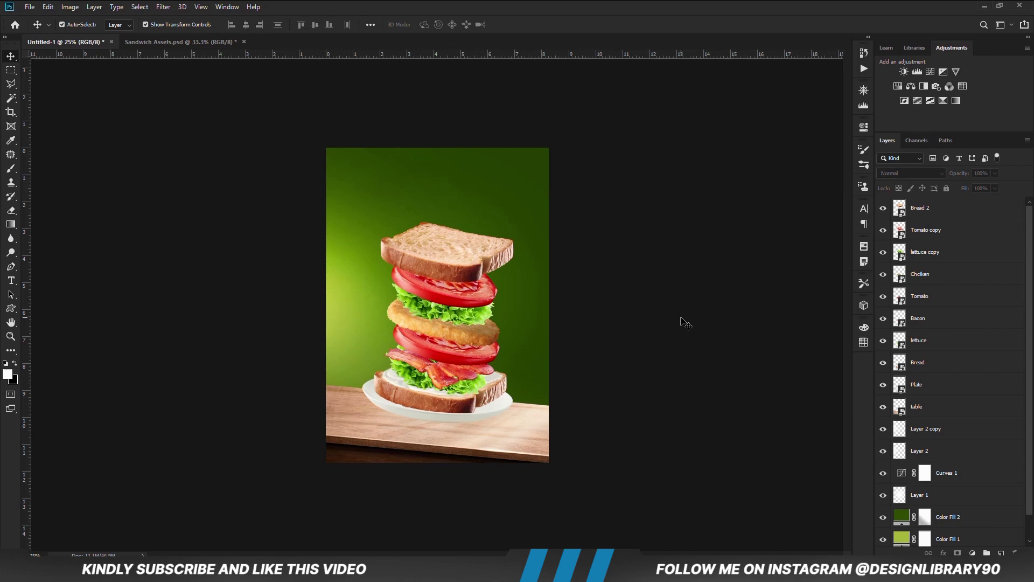
- Tilt the middle tomato slice about 18° and nudge the Bread 2-to-Tomato layers up
left_click(462, 354)
mouse_move(500, 332)
left_mouse_down()
mouse_move(489, 360)
mouse_move(464, 357)
left_mouse_up()
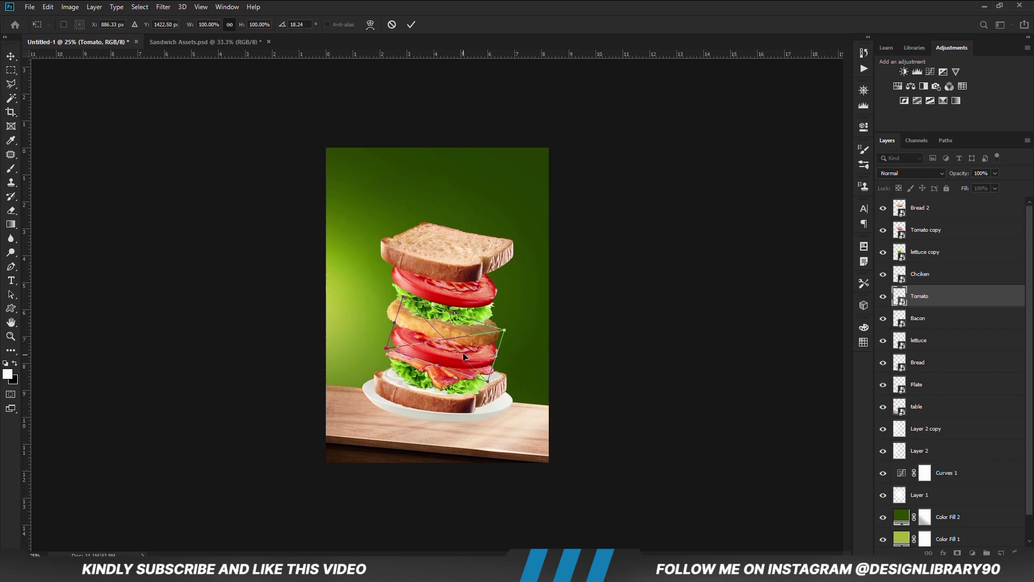
key("Return")
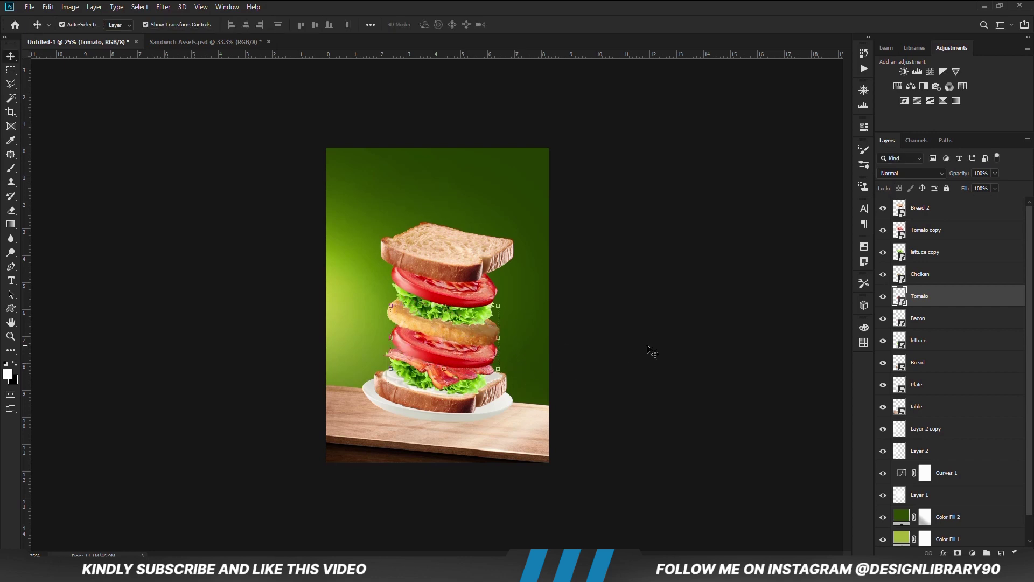
left_click(926, 212, "shift")
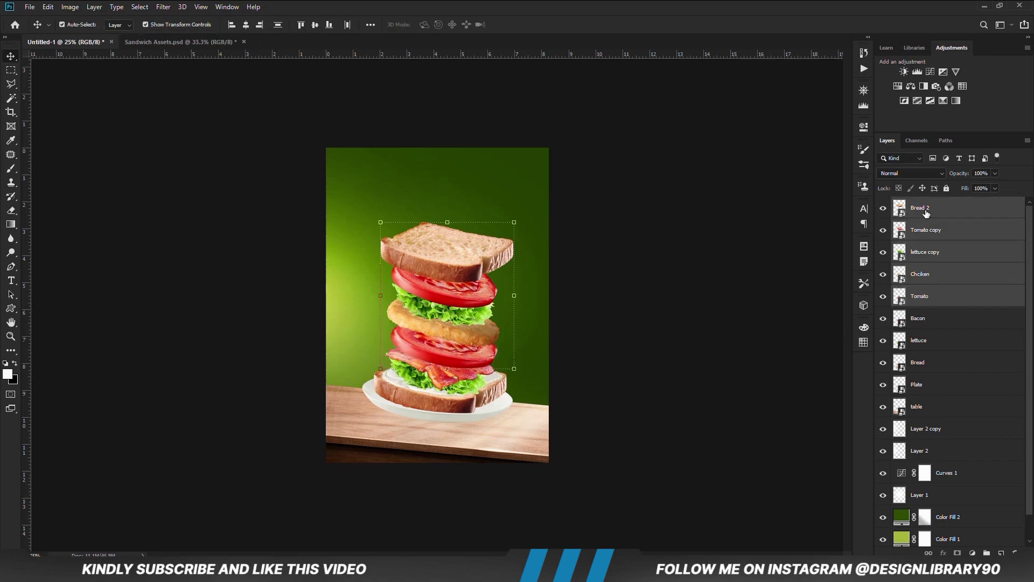
key("Up")
key("Up")
key("Up")
key("Up")
key("Up")
key("Up")
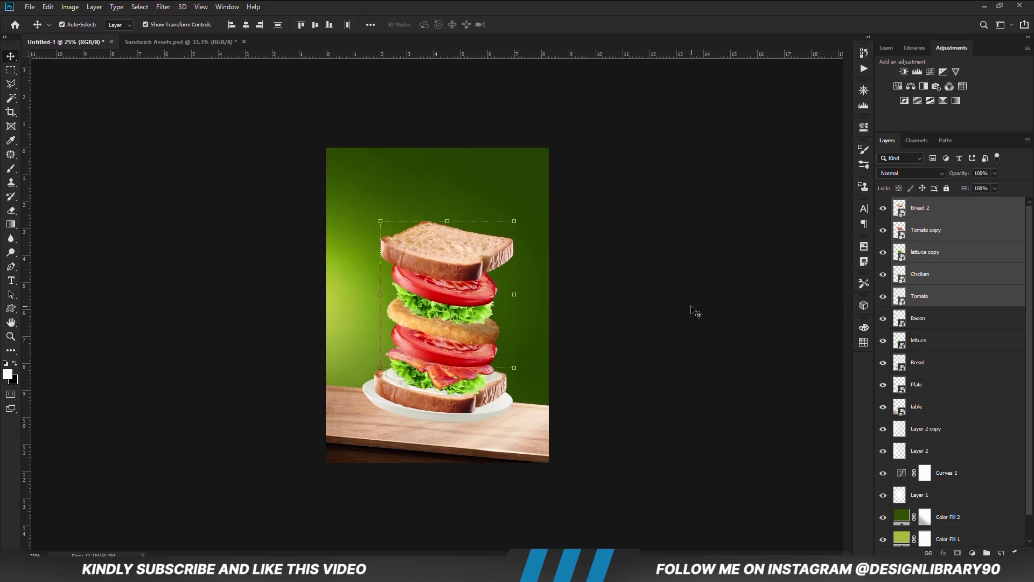
left_click(660, 346)
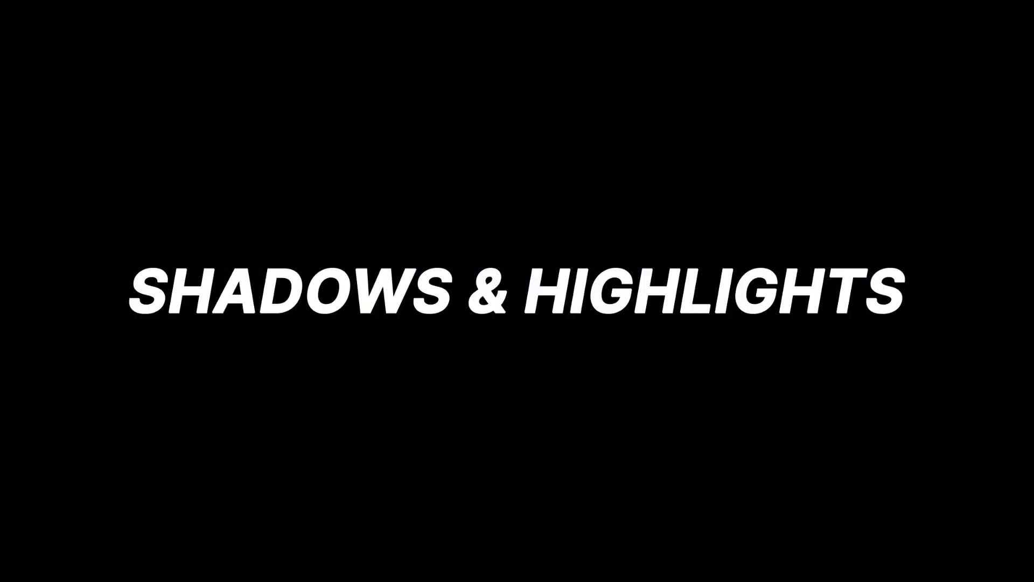
- Add an Exposure layer clipped to the table at -1.94, with its mask inverted to black
left_click(518, 487)
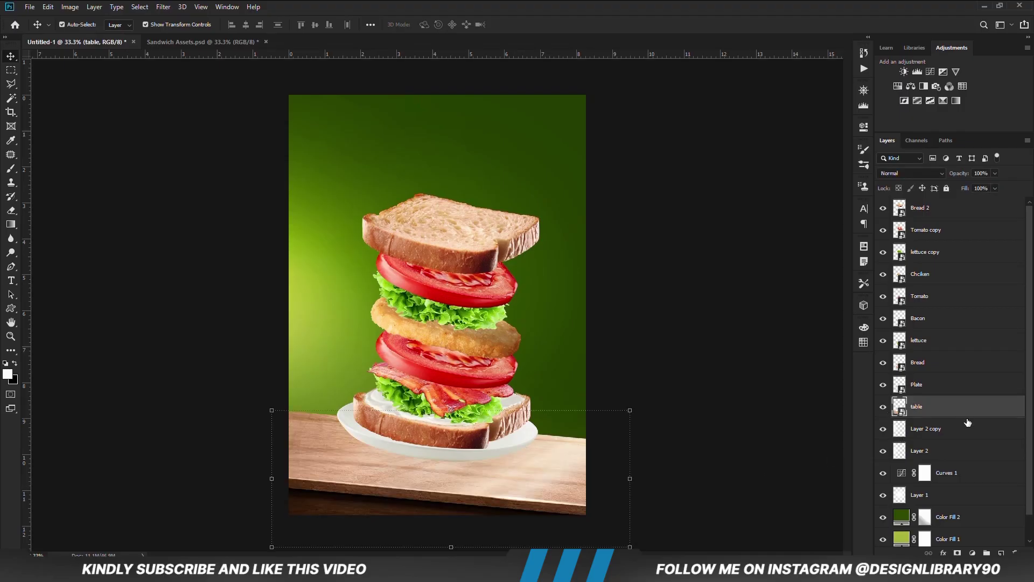
left_click(973, 553)
left_click(964, 418)
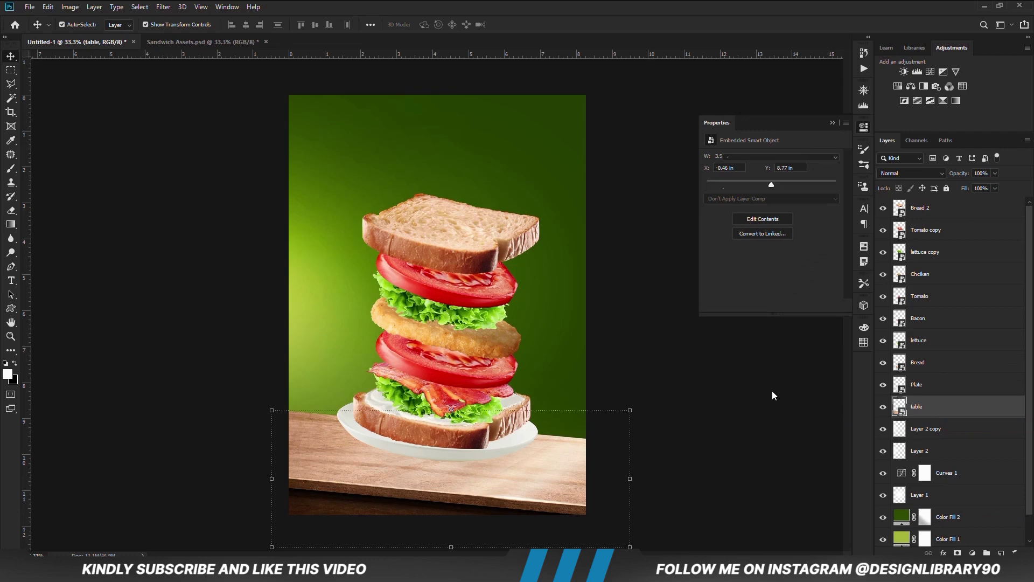
left_click(772, 306)
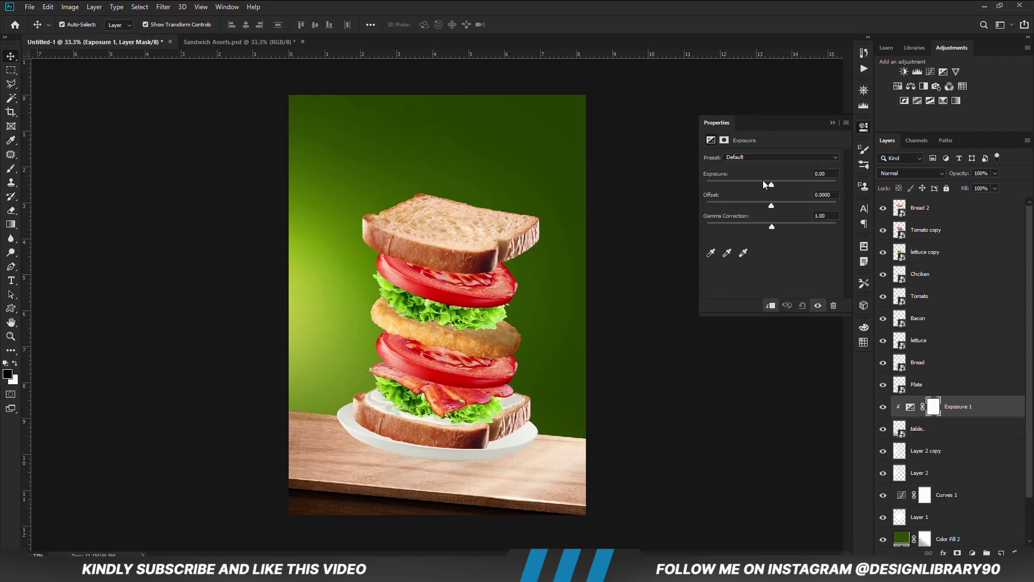
left_click_drag(763, 183, 754, 186)
left_click(830, 124)
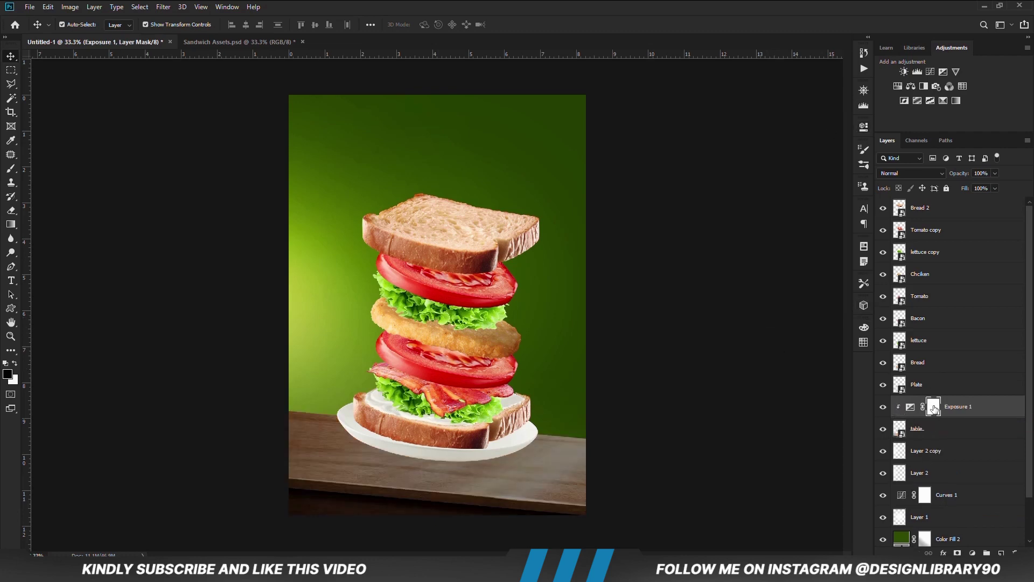
key("ctrl+i")
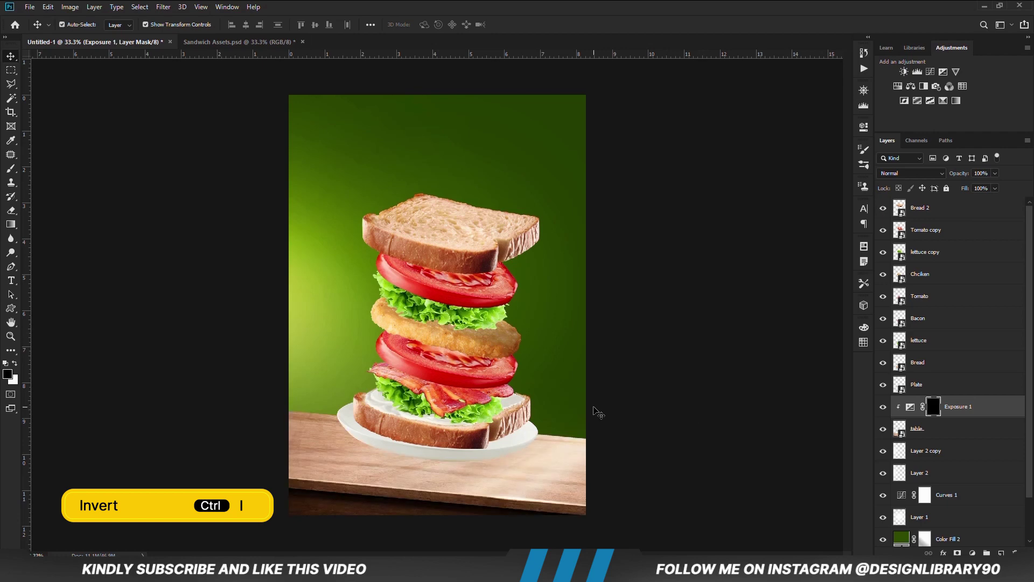
- Select the Brush tool and bring up its opacity setting
right_click(11, 182)
left_click(44, 169)
left_click(248, 25)
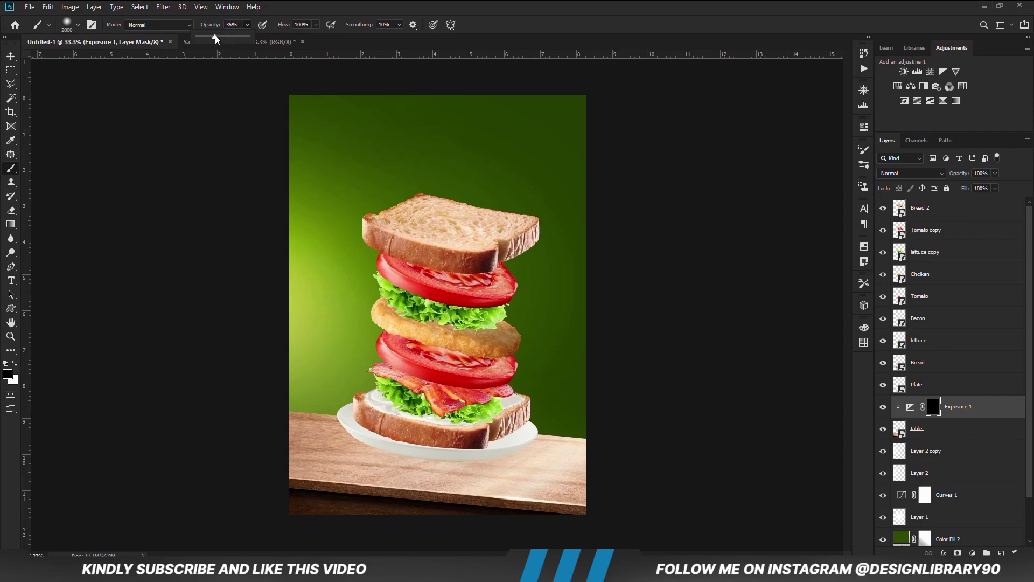
- Set up a white, elliptical brush at size 1200 with 14% opacity
left_click(17, 366)
left_click(248, 26)
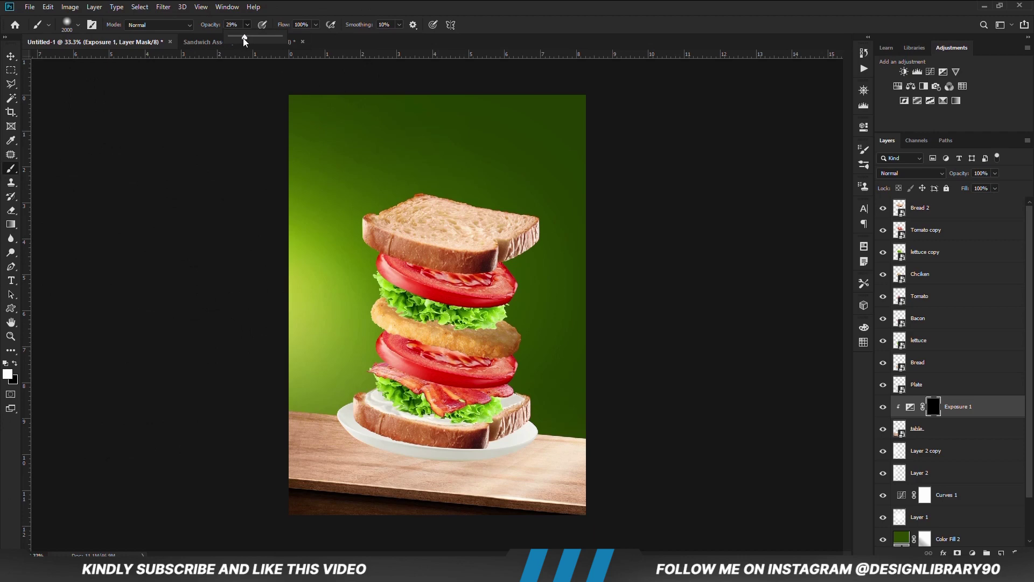
right_click(439, 427)
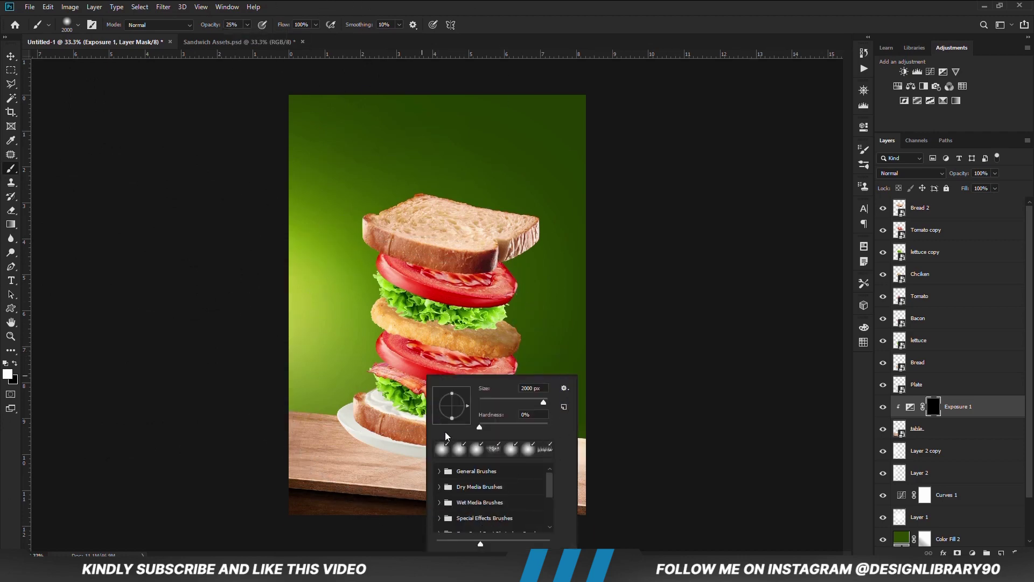
mouse_move(452, 424)
left_mouse_down()
mouse_move(453, 411)
mouse_move(470, 412)
left_mouse_up()
key("Return")
right_click(492, 443)
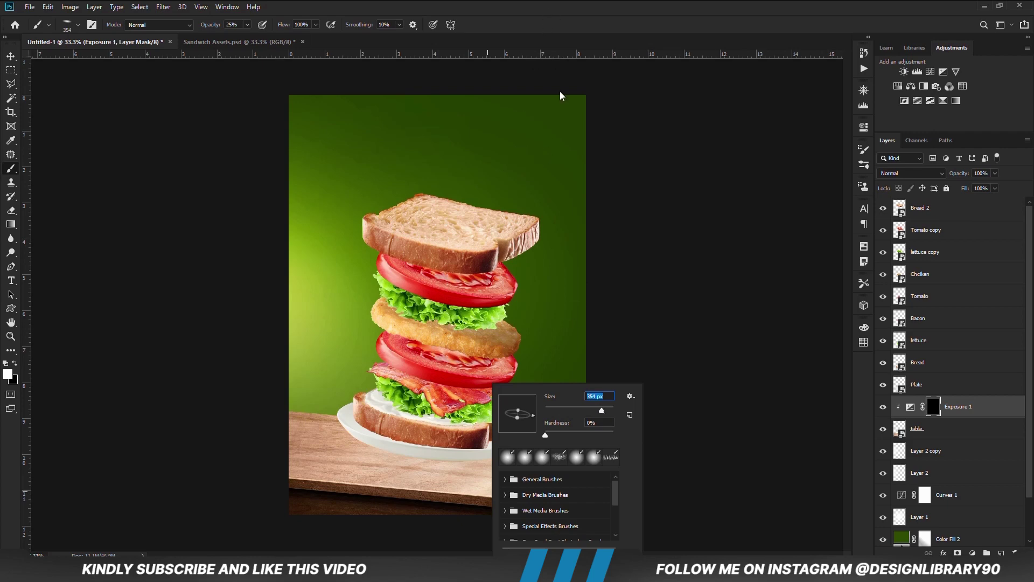
key("Return")
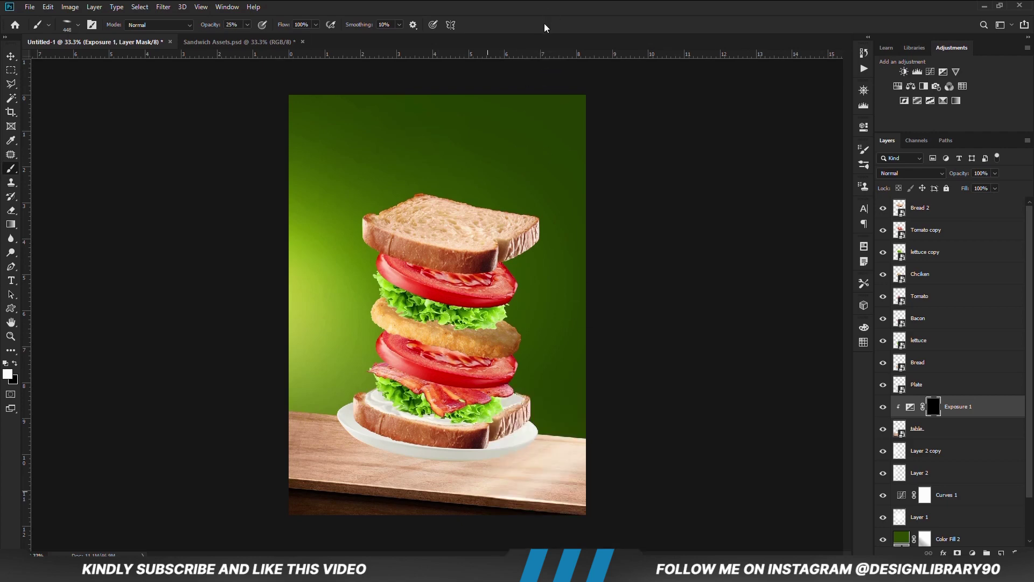
key("bracketright")
key("bracketright")
key("bracketright")
key("bracketright")
key("bracketright")
key("bracketright")
left_click(248, 25)
left_click(391, 5)
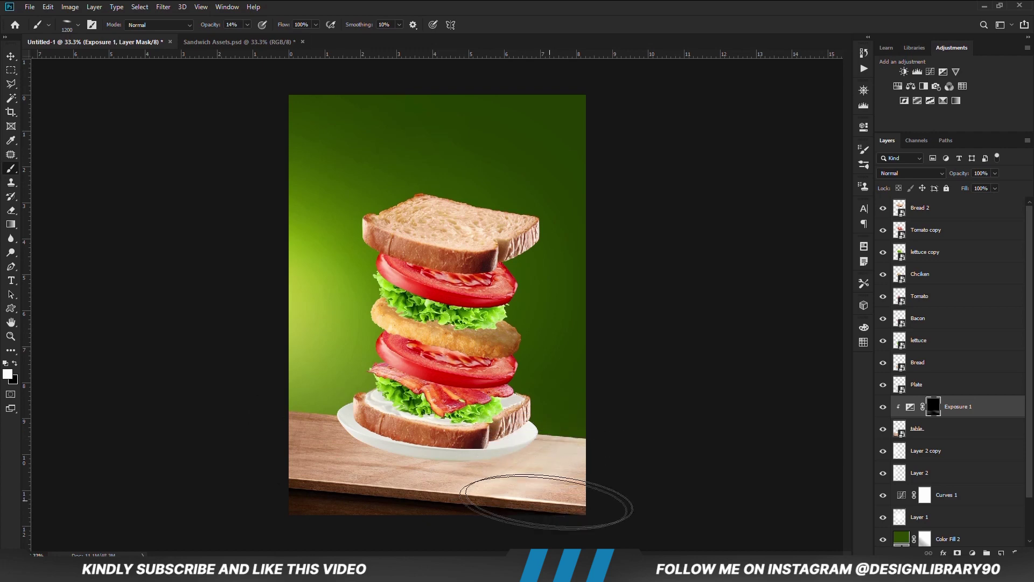
- Paint soft shading into the Exposure 1 mask across the table's front and lower right
left_click_drag(532, 475, 480, 483)
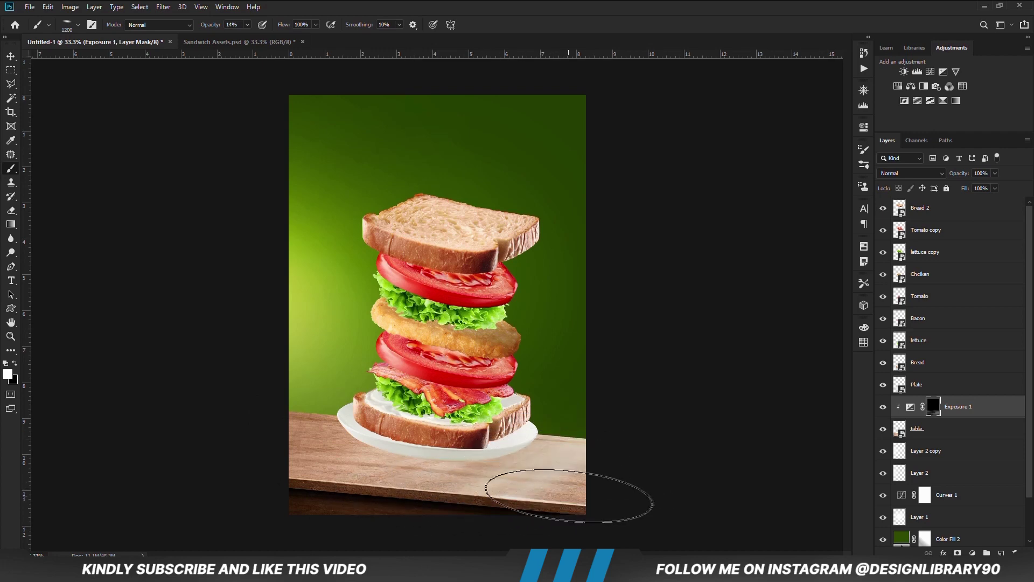
left_click_drag(568, 431, 602, 450)
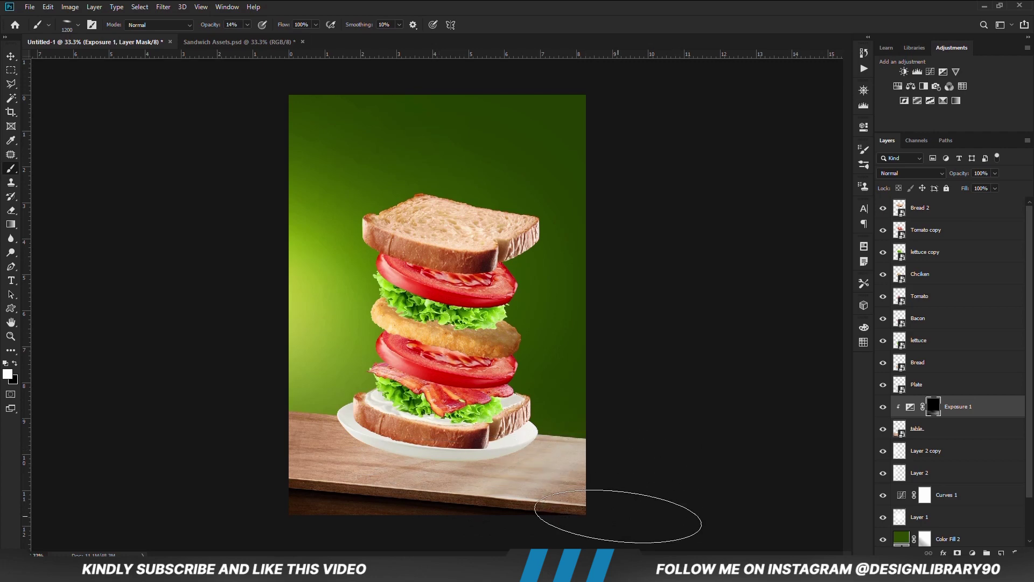
key("bracketleft")
key("bracketleft")
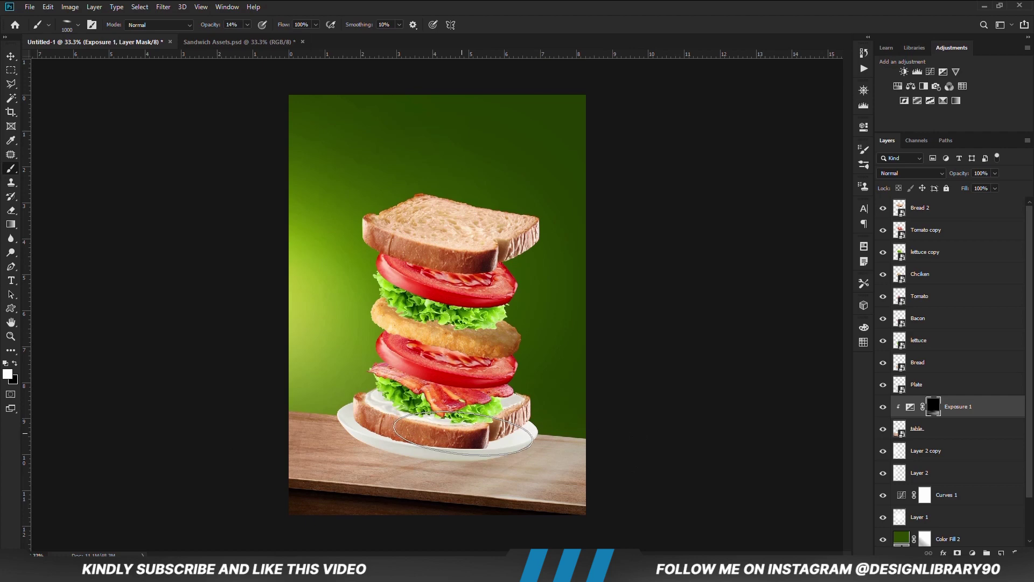
key("v")
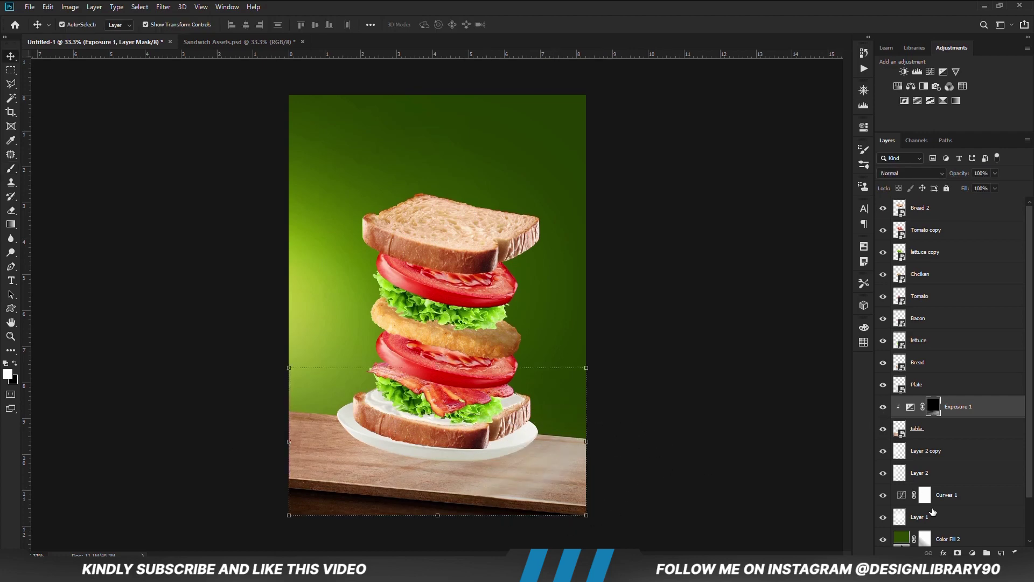
- Add a Curves 2 layer clipped to the table, pulling the curve down to darken it
left_click(973, 553)
left_click(956, 418)
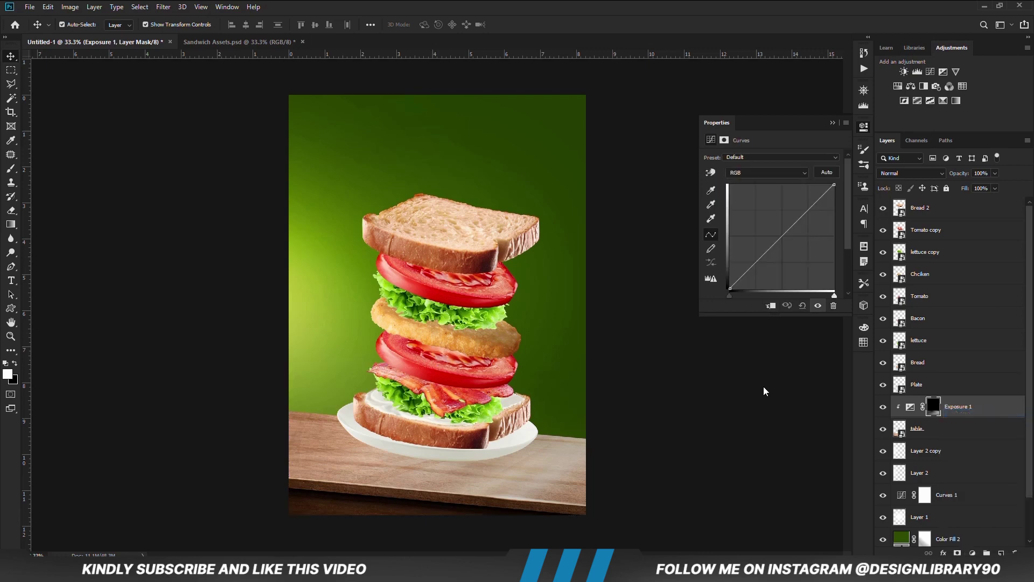
left_click(771, 305)
left_click_drag(770, 249, 754, 273)
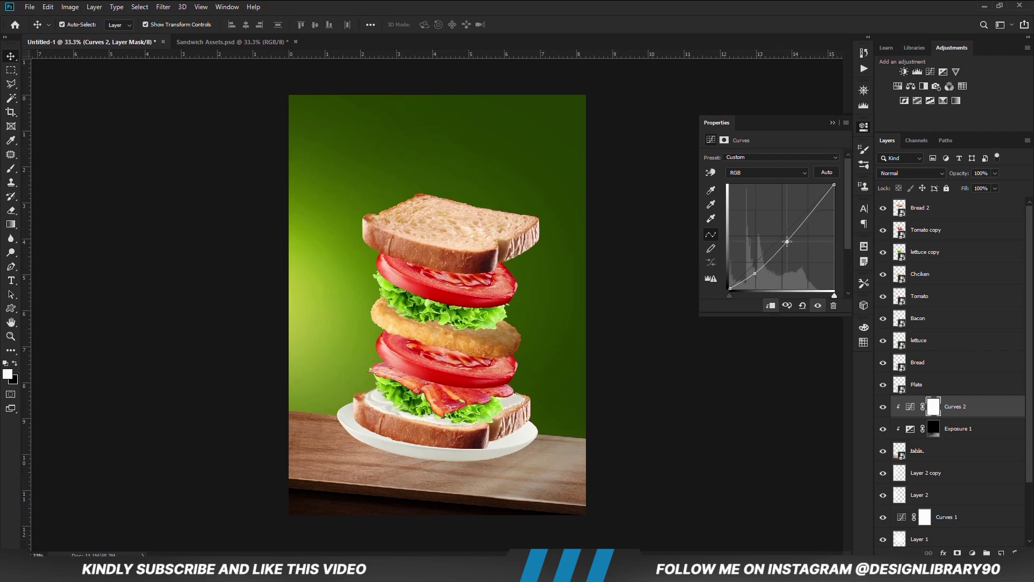
left_click(831, 124)
left_click(884, 407)
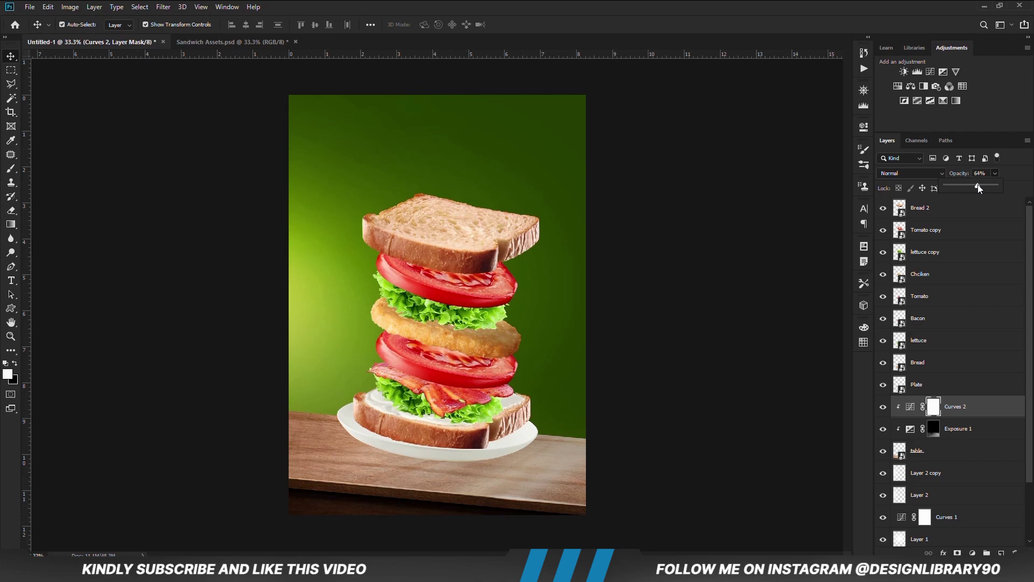
left_click(695, 425)
- Add a darkening Exposure 2 layer above Exposure 1 and invert its mask to black
left_click(571, 502)
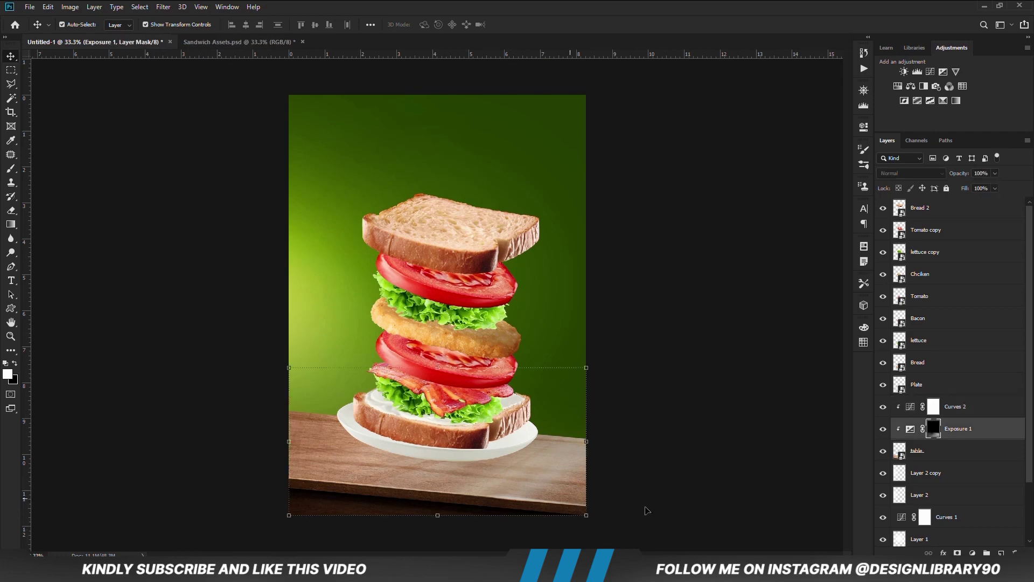
left_click(972, 553)
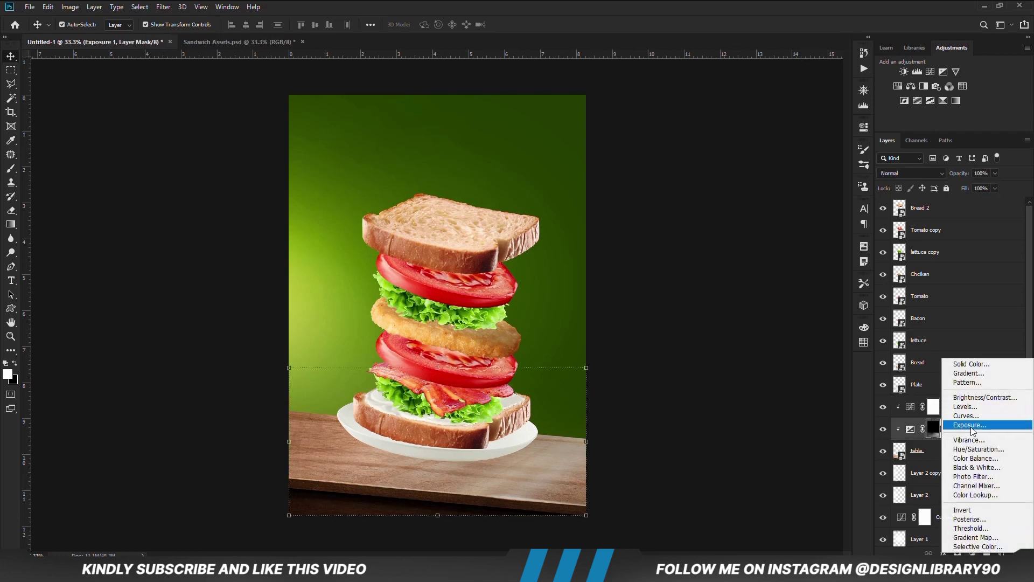
left_click(927, 425)
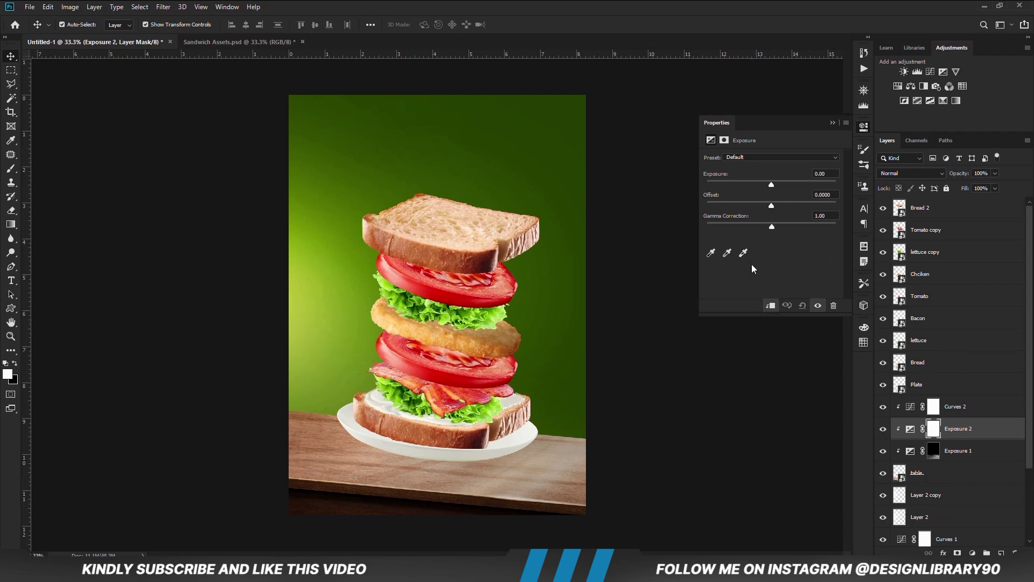
left_click(757, 183)
left_click(832, 123)
key("ctrl+i")
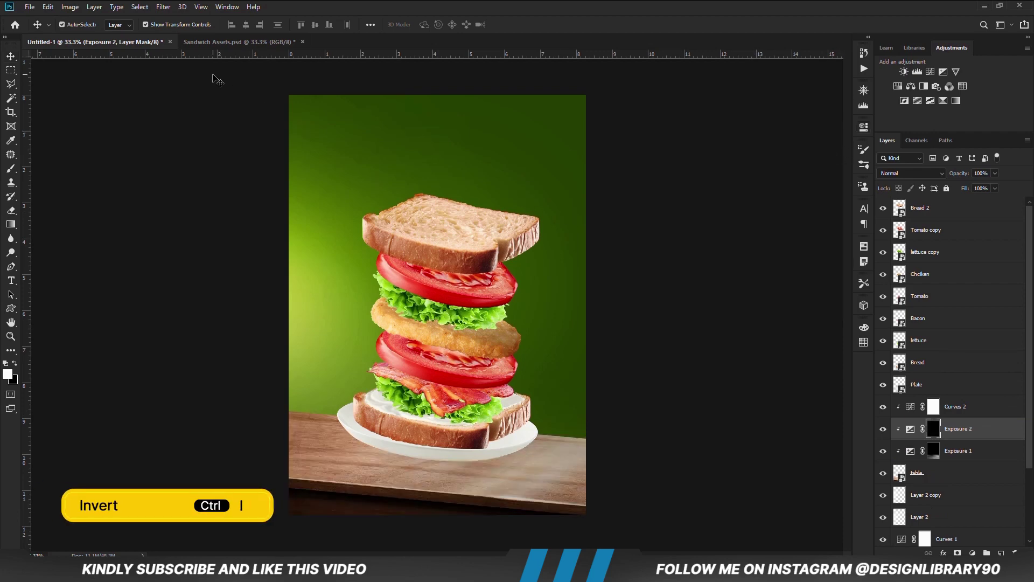
- Paint subtle darkening into the Exposure 2 mask with an 8% opacity brush
key("b")
left_click(248, 25)
left_click_drag(247, 38, 244, 37)
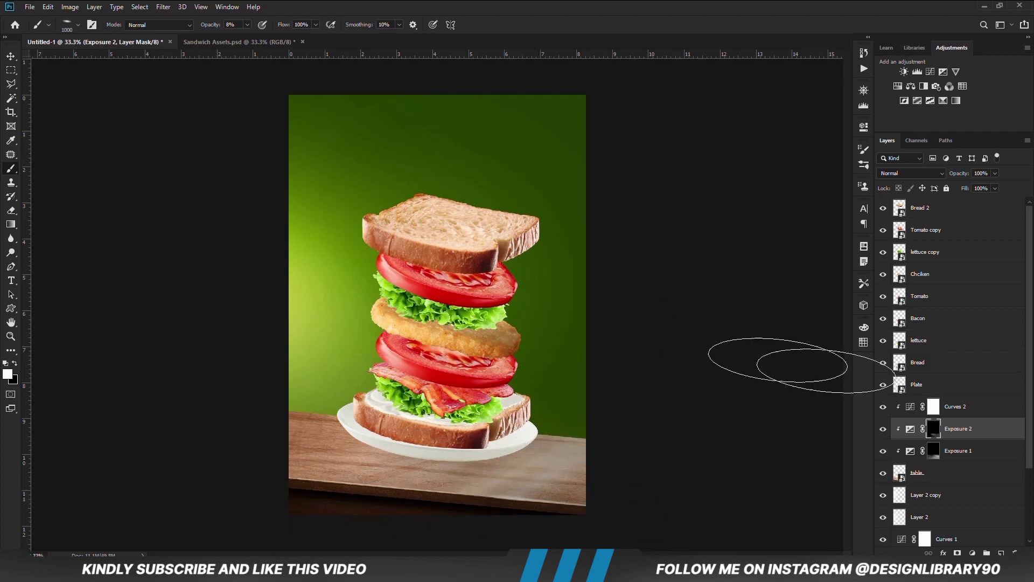
left_click(883, 429)
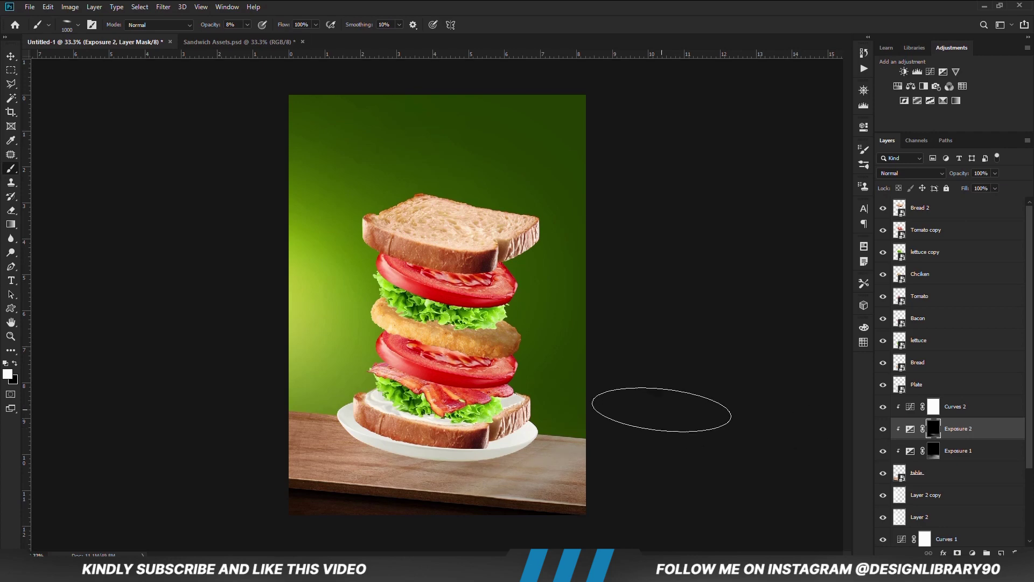
key("v")
left_click(668, 437)
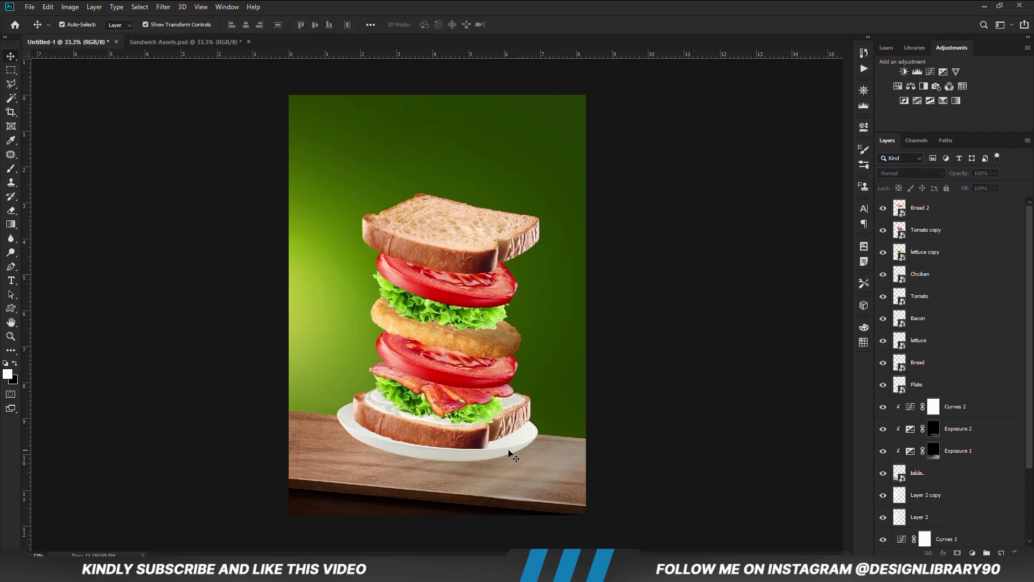
- Add a darkening Exposure 3 layer clipped to the plate, with its mask inverted
left_click(520, 457)
left_click(972, 553)
left_click(971, 427)
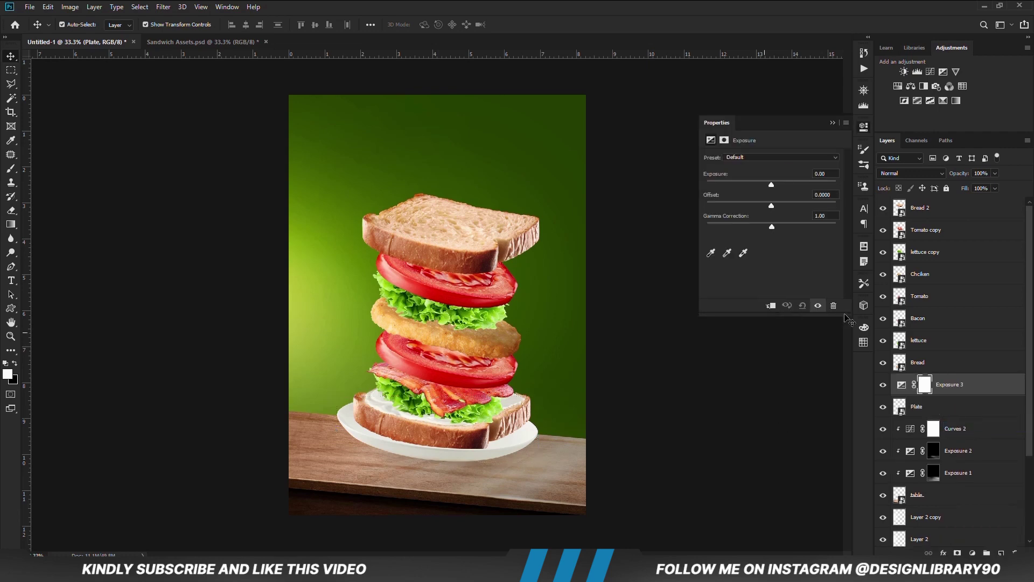
left_click(770, 306)
left_click_drag(772, 184, 754, 185)
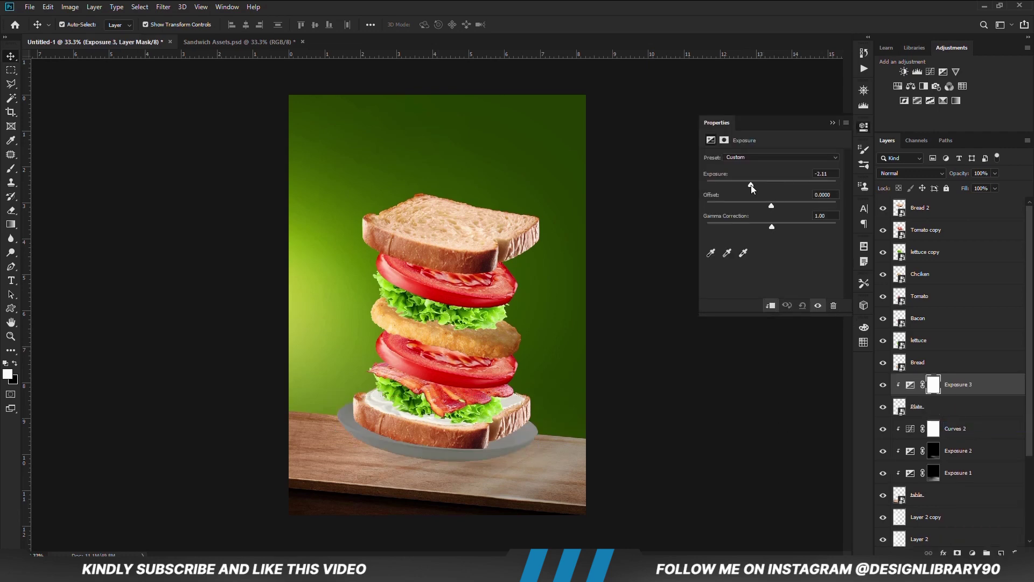
left_click(833, 123)
key("ctrl+i")
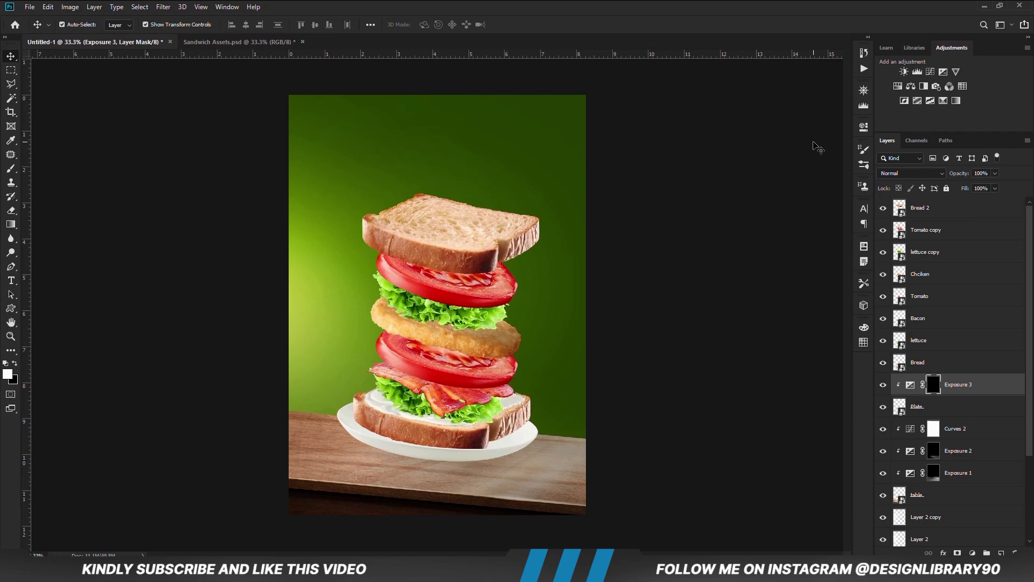
- Paint shading under the plate's left and right edges with a smaller 16% brush
key("b")
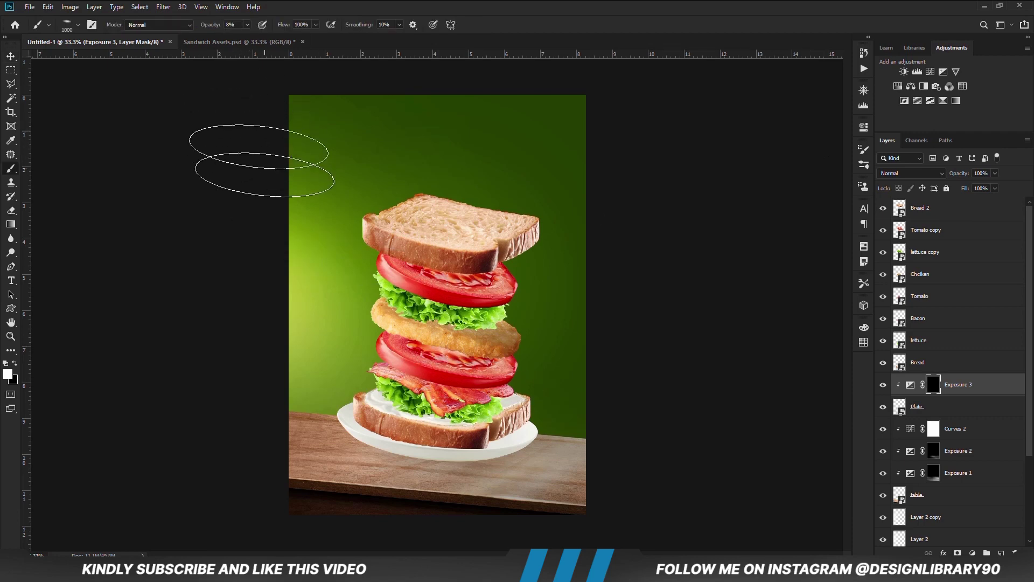
right_click(474, 231)
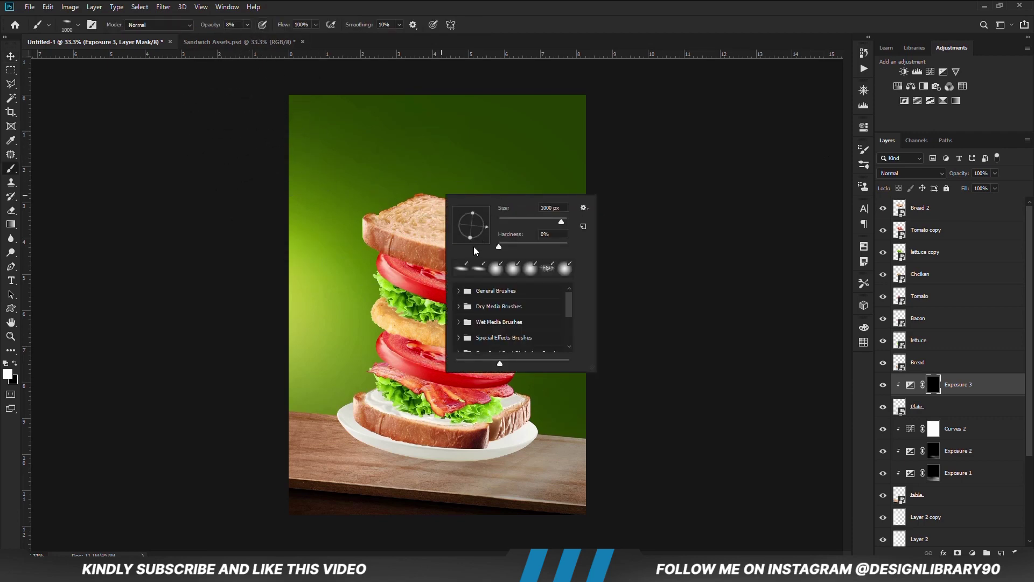
key("Return")
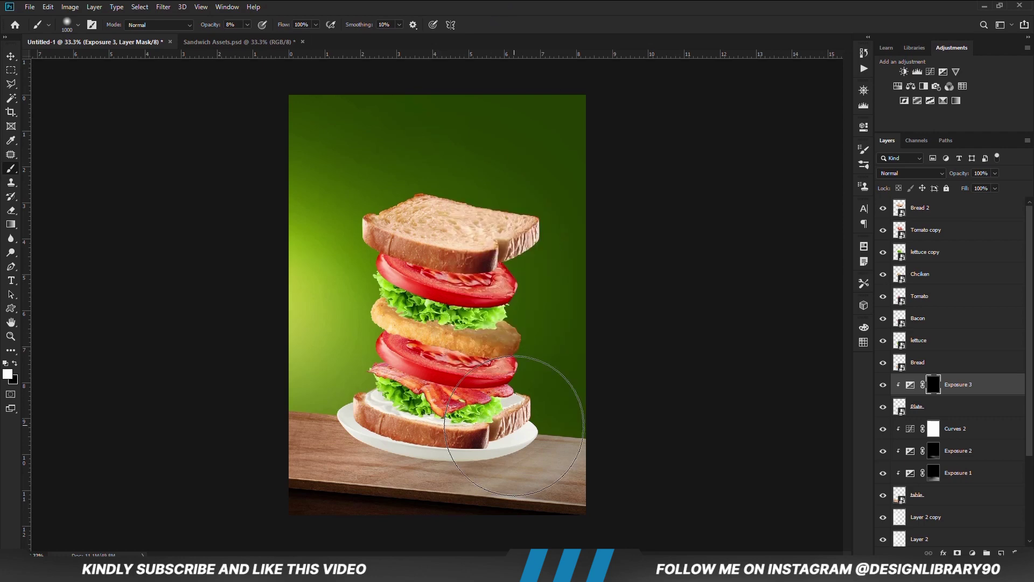
key("bracketleft")
key("bracketleft")
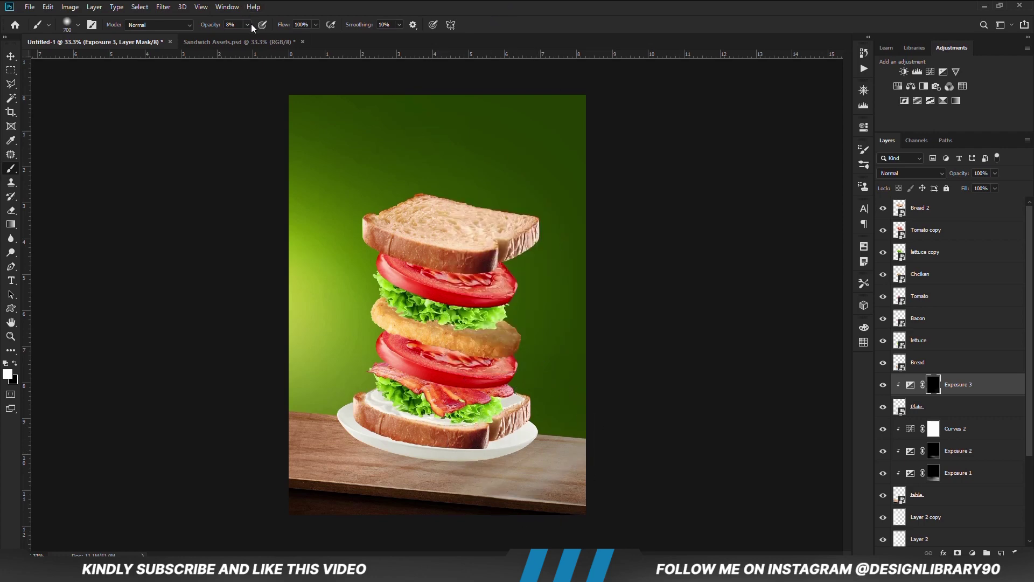
left_click_drag(252, 35, 253, 36)
key("bracketleft")
key("bracketleft")
key("bracketleft")
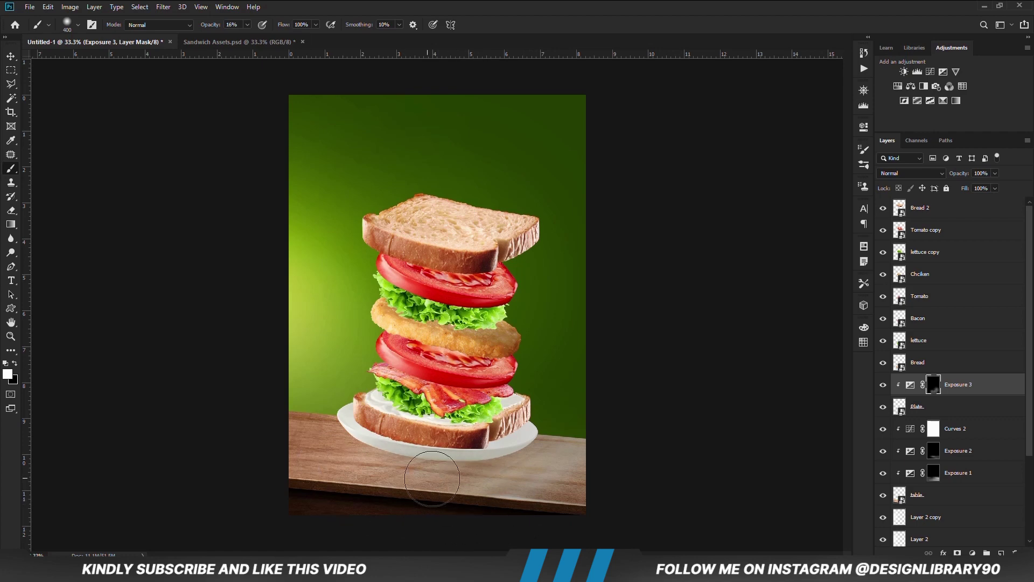
left_click_drag(363, 466, 549, 418)
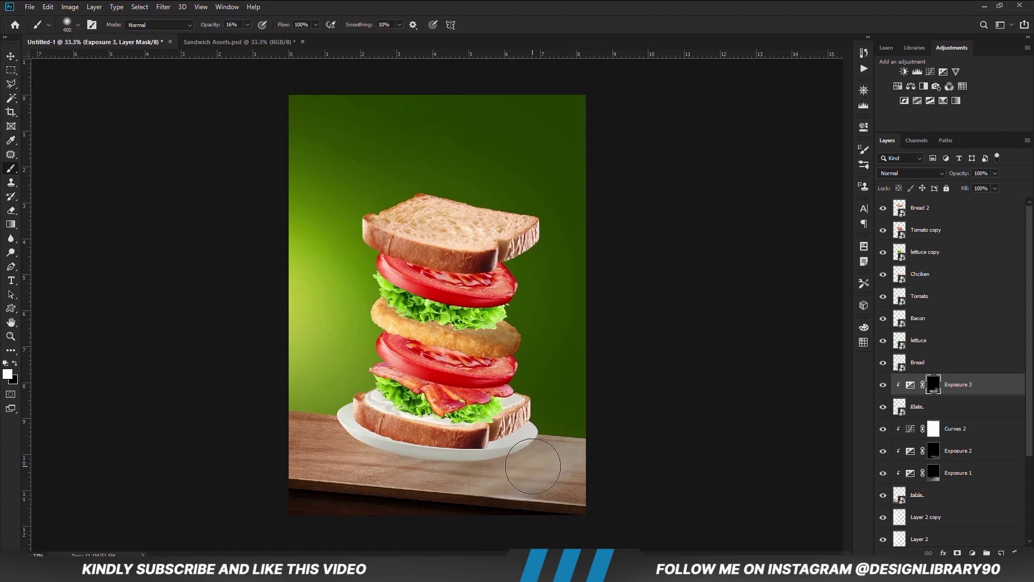
left_click_drag(272, 444, 345, 418)
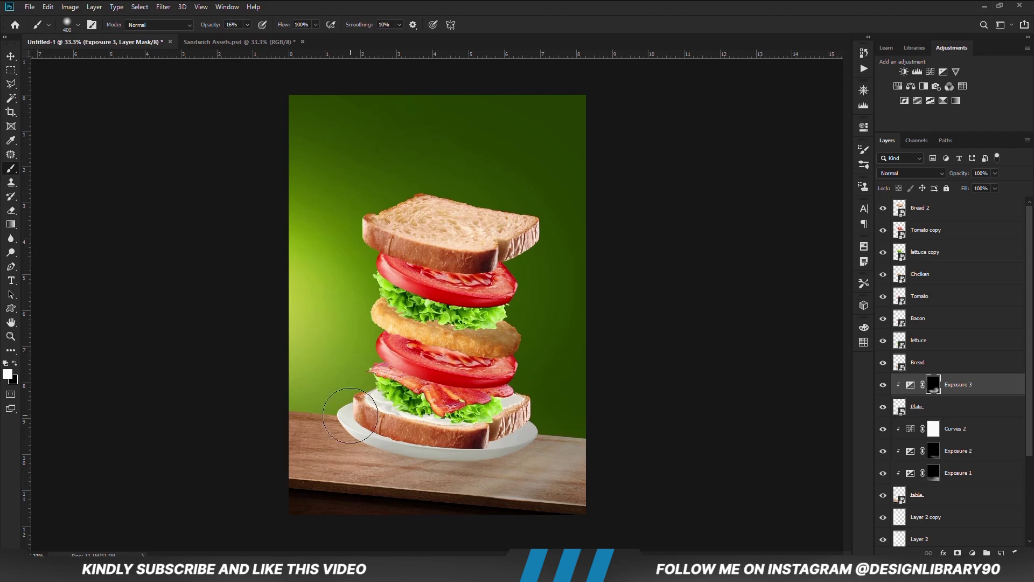
- Add a Curves 3 layer and a darkening Exposure 4 layer with inverted mask
left_click(973, 553)
left_click(987, 415)
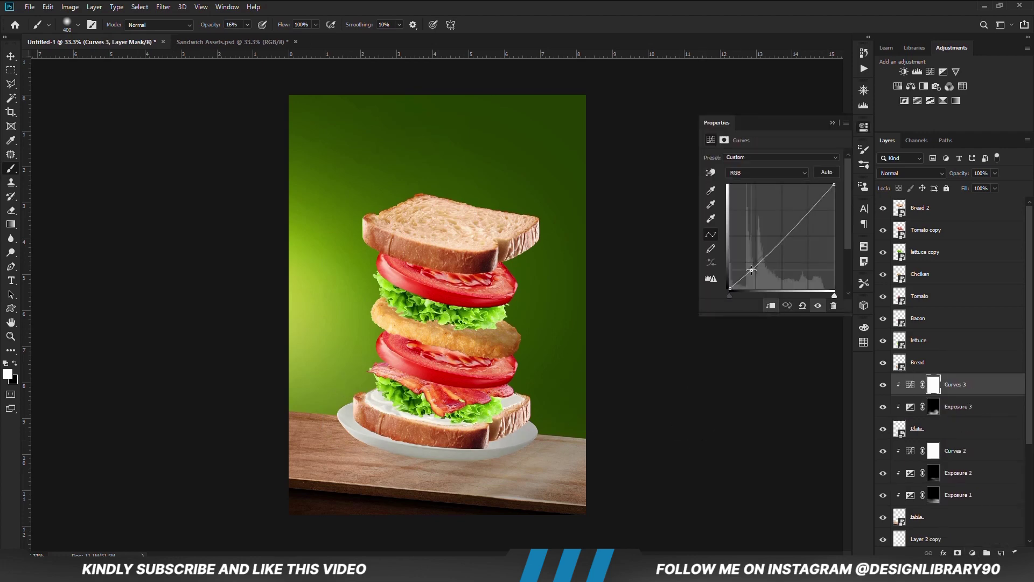
left_click(833, 123)
left_click(944, 71)
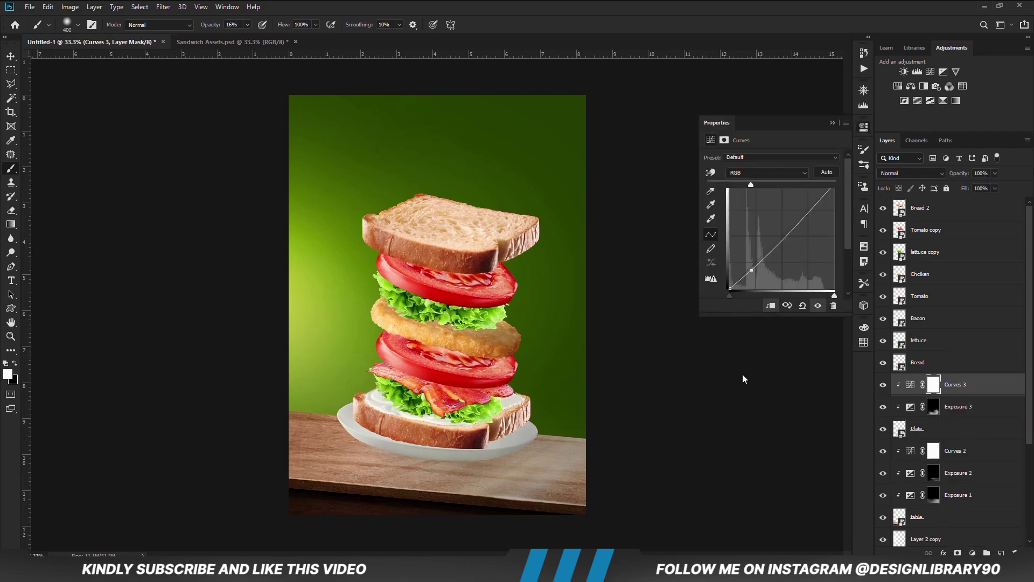
left_click_drag(772, 184, 756, 183)
left_click(833, 123)
key("ctrl+i")
- Adjust the brush size and lower its opacity for shading the Exposure 4 mask
key("bracketright")
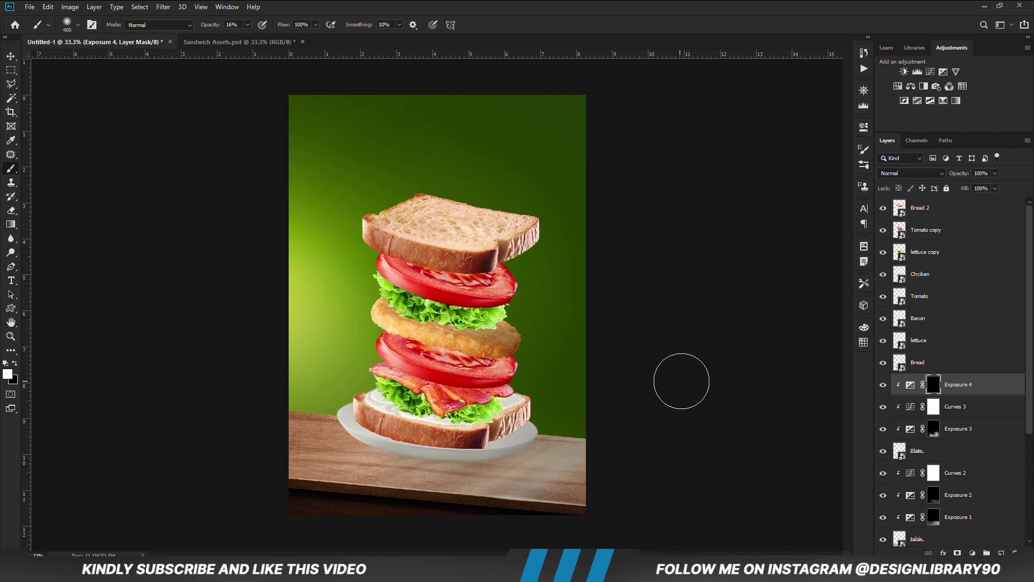
key("bracketleft")
key("bracketleft")
key("0")
key("9")
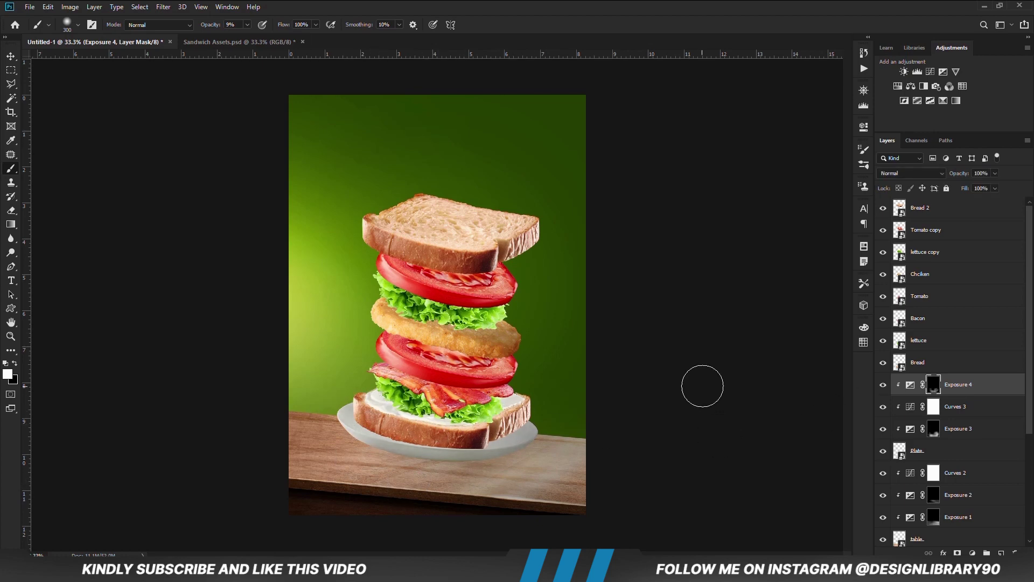
key("v")
left_click(701, 377)
left_click(886, 368)
- Add clipped Exposure 5 darkening the bottom bread, invert its mask, and ready a smaller brush
left_click(973, 554)
left_click(959, 424)
left_click(770, 306)
left_click_drag(772, 185, 757, 185)
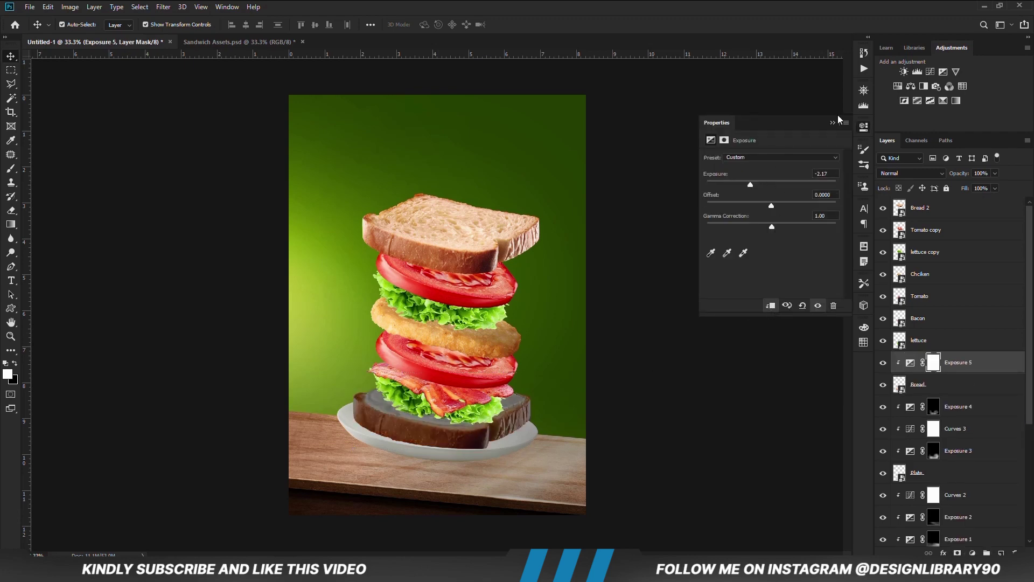
left_click(952, 365)
key("ctrl+i")
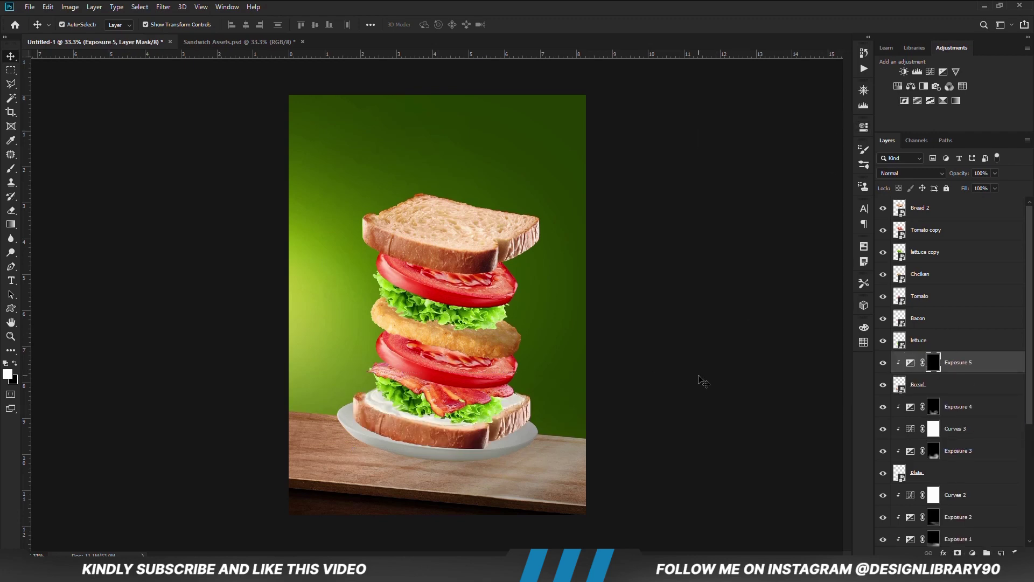
key("b")
key("bracketleft")
key("bracketleft")
key("bracketleft")
key("2")
key("9")
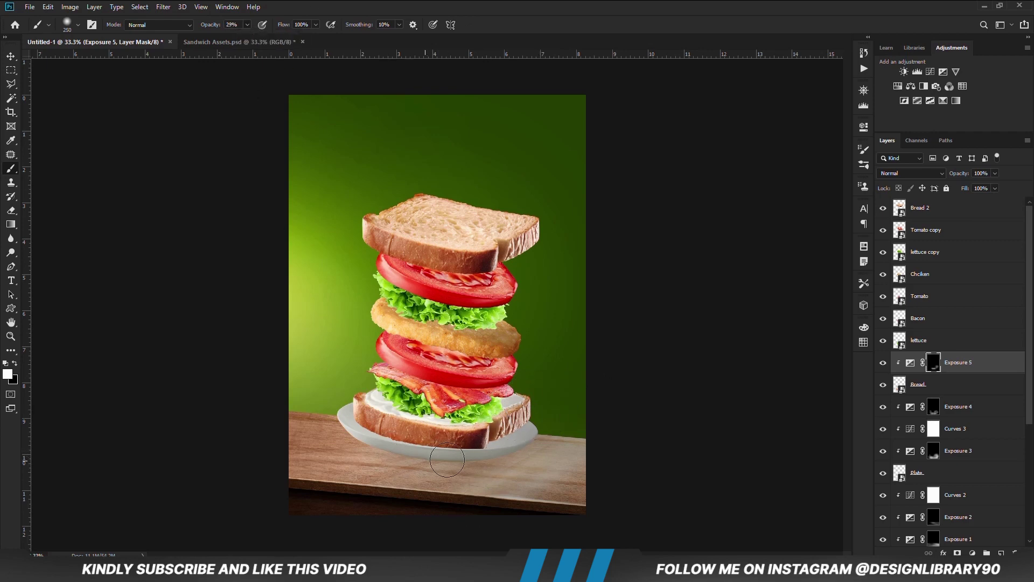
- Add darkening Exposure 6 with an inverted mask and paint shading along the bottom bread's edges
right_click(942, 360)
left_click(964, 424)
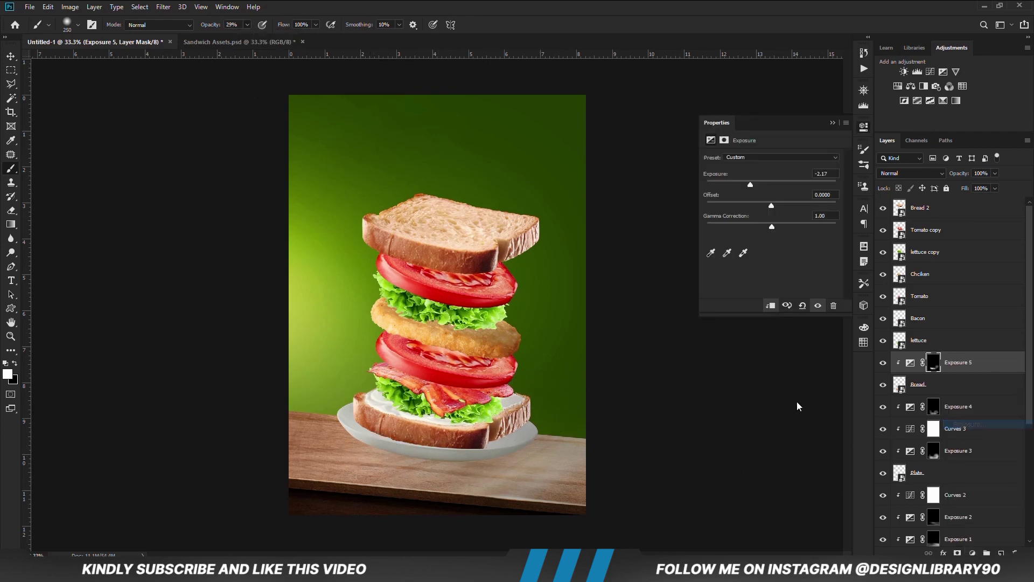
left_click(752, 183)
key("ctrl+i")
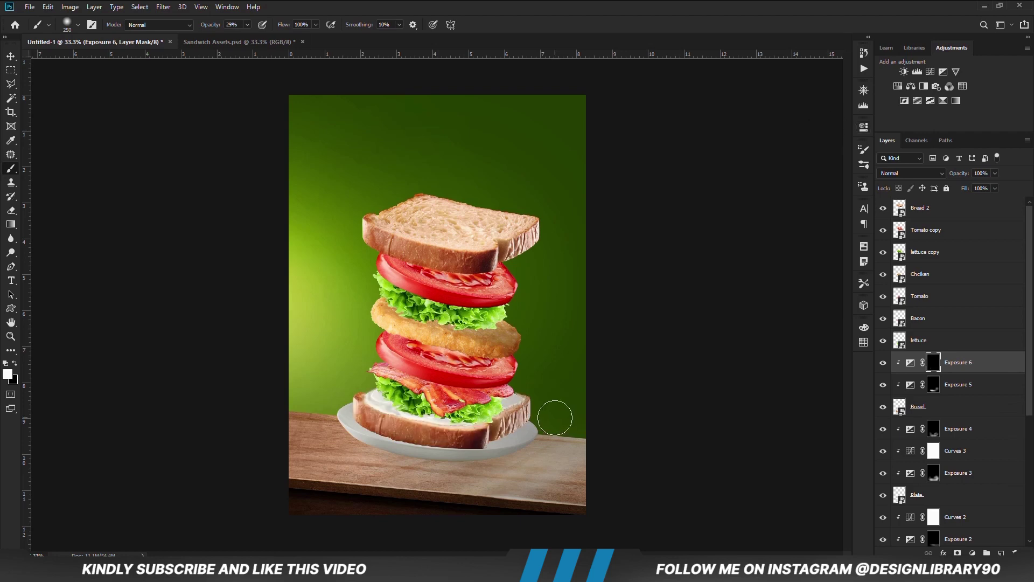
key("bracketleft")
key("1")
key("3")
left_click_drag(394, 415, 361, 388)
key("bracketleft")
left_click_drag(410, 425, 521, 446)
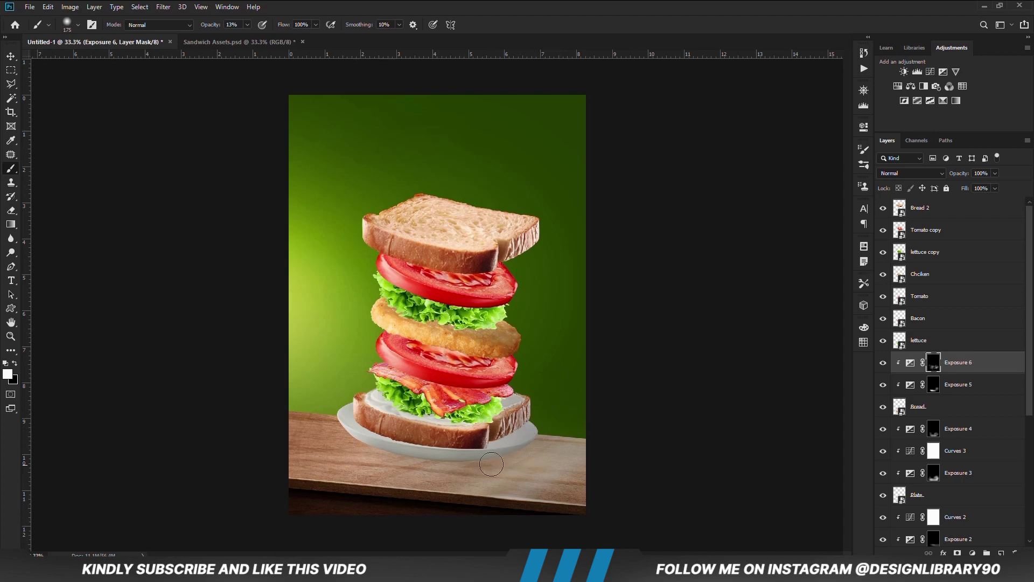
- Add brightening Exposure 7, invert its mask, and paint a highlight on the bread's left side
left_click(973, 554)
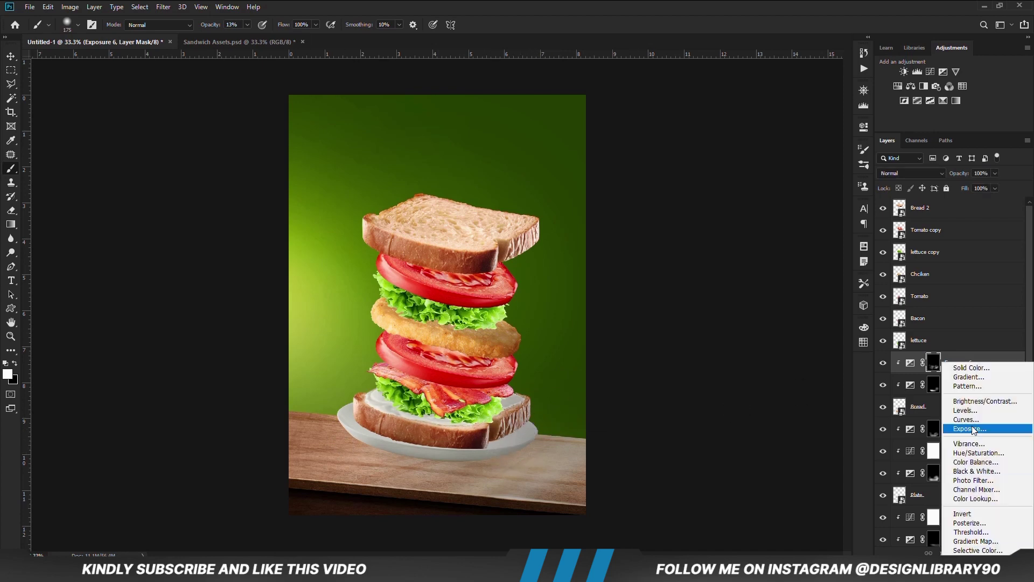
left_click(978, 434)
left_click_drag(767, 184, 784, 186)
left_click(748, 206)
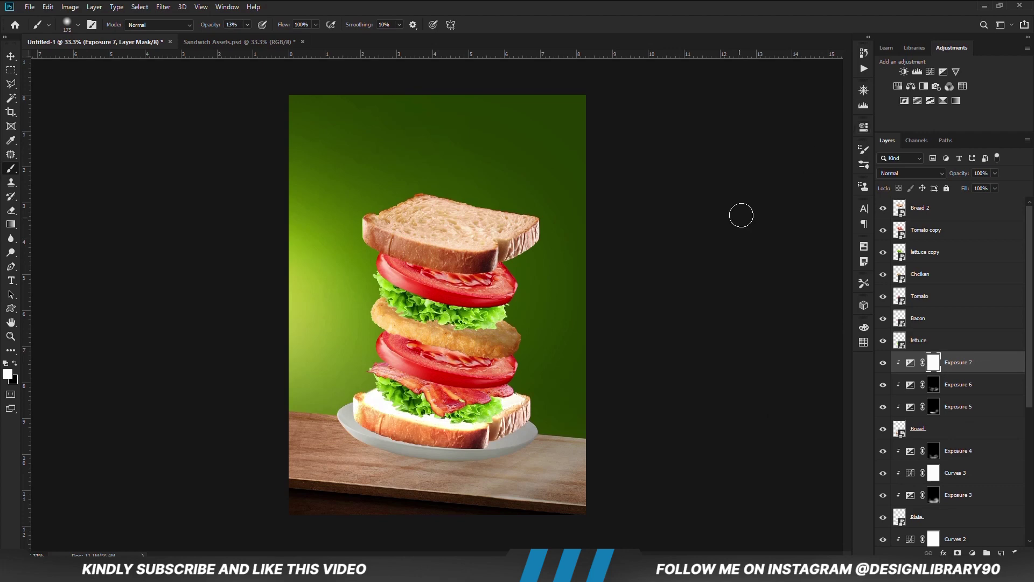
key("ctrl+i")
key("bracketright")
key("bracketright")
key("bracketright")
left_click_drag(345, 377, 367, 384)
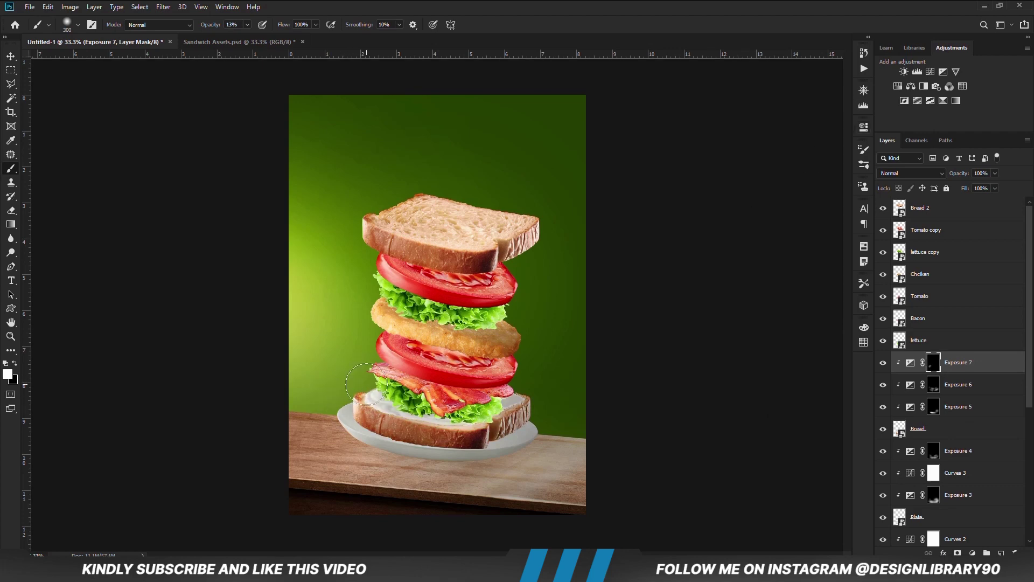
left_click(995, 188)
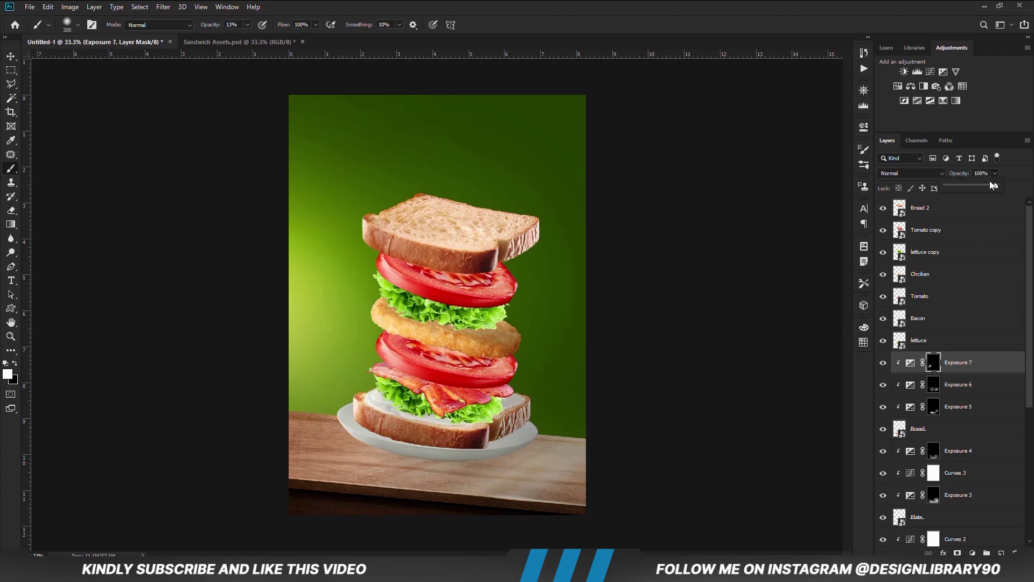
- Select Exposure 6 and add Exposure 8 above it with lowered exposure
key("v")
left_click(230, 326)
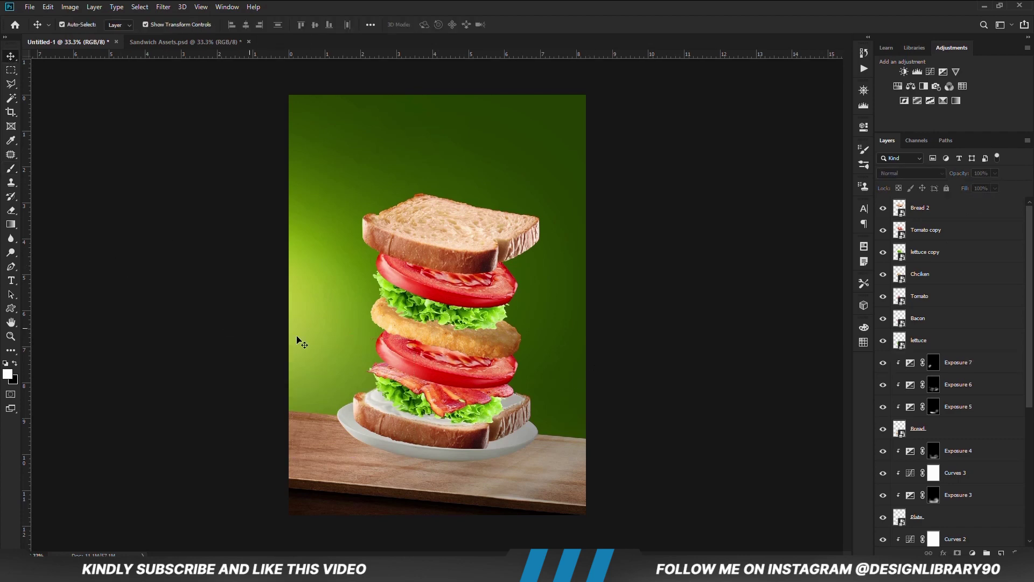
left_click(443, 440)
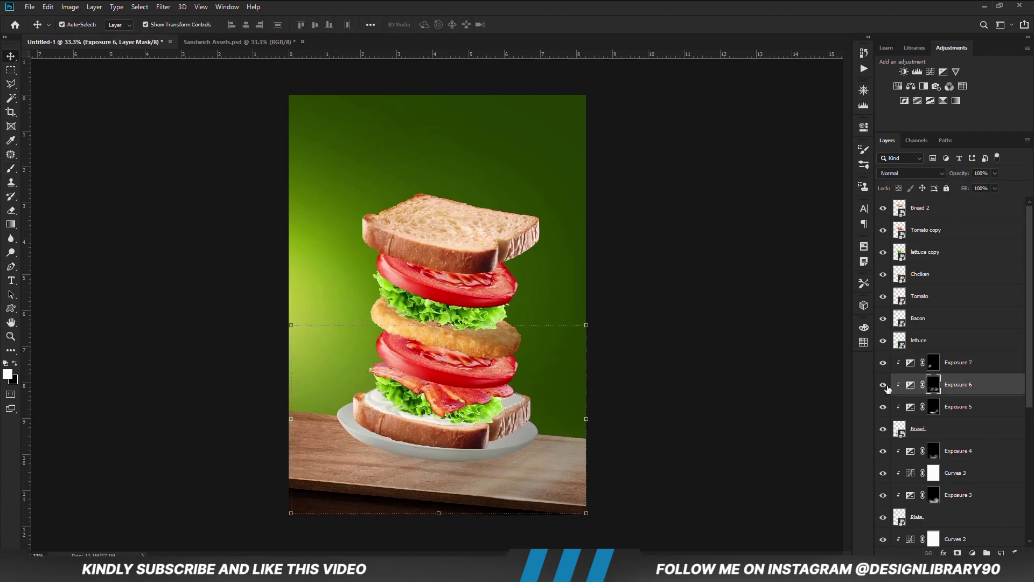
left_click(973, 554)
left_click(975, 423)
left_click_drag(754, 187, 730, 187)
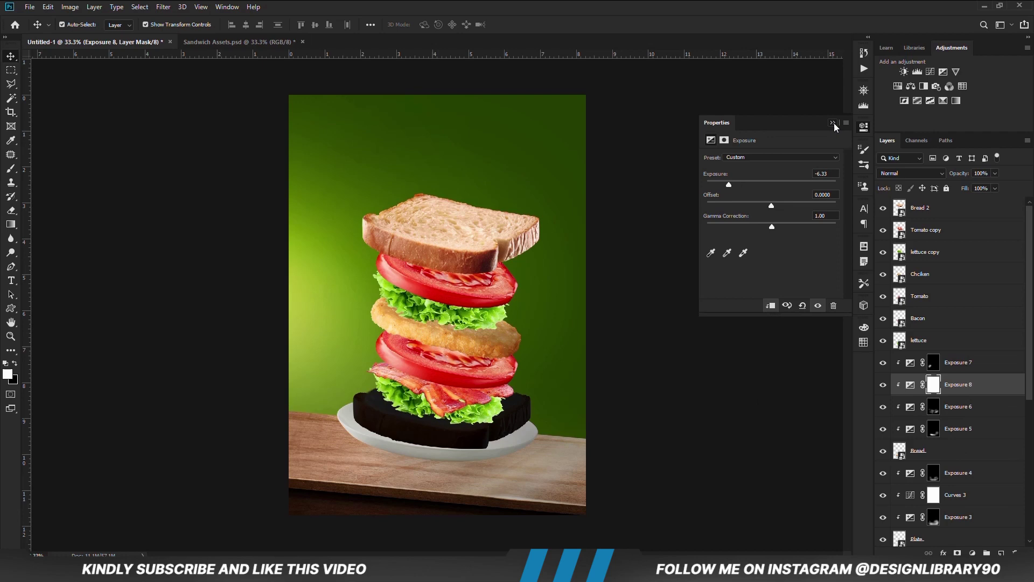
- Invert Exposure 8's mask and paint soft shading with an adjusted brush, zoomed in
left_click(864, 126)
key("ctrl+i")
key("b")
left_click_drag(279, 36, 281, 36)
key("ctrl+plus")
right_click(429, 444)
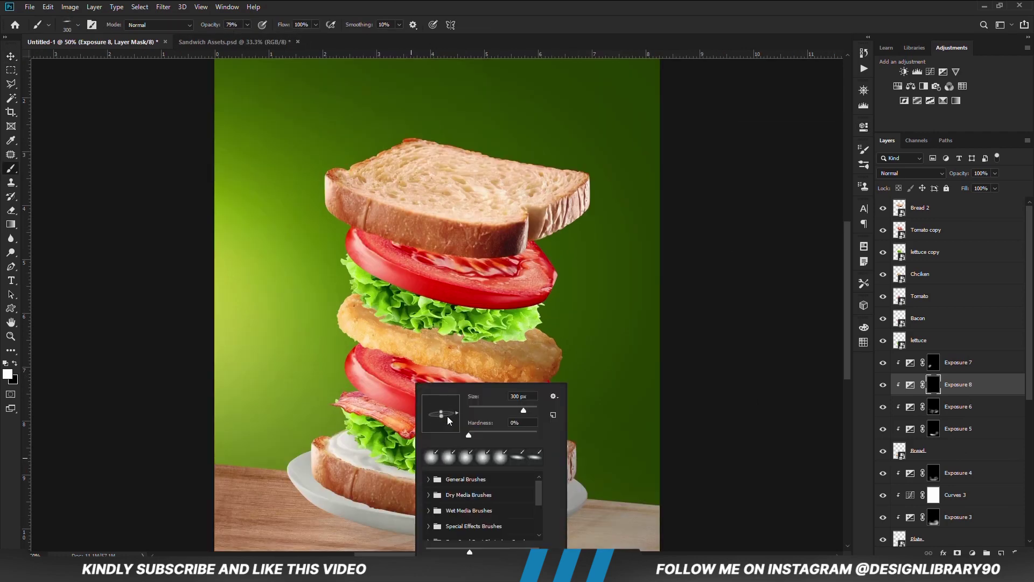
key("Return")
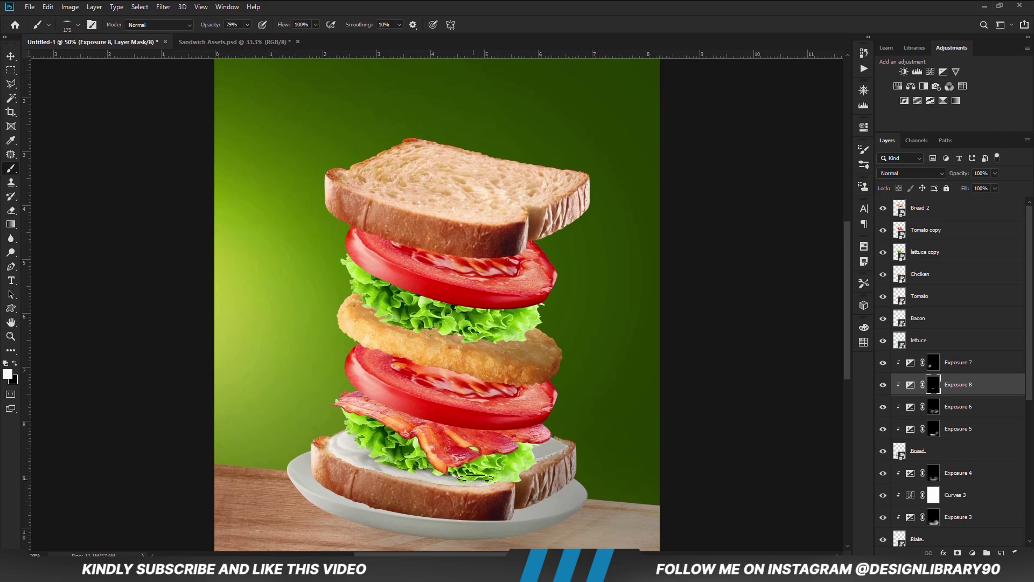
key("x")
key("bracketright")
key("bracketright")
key("bracketright")
key("x")
key("x")
key("x")
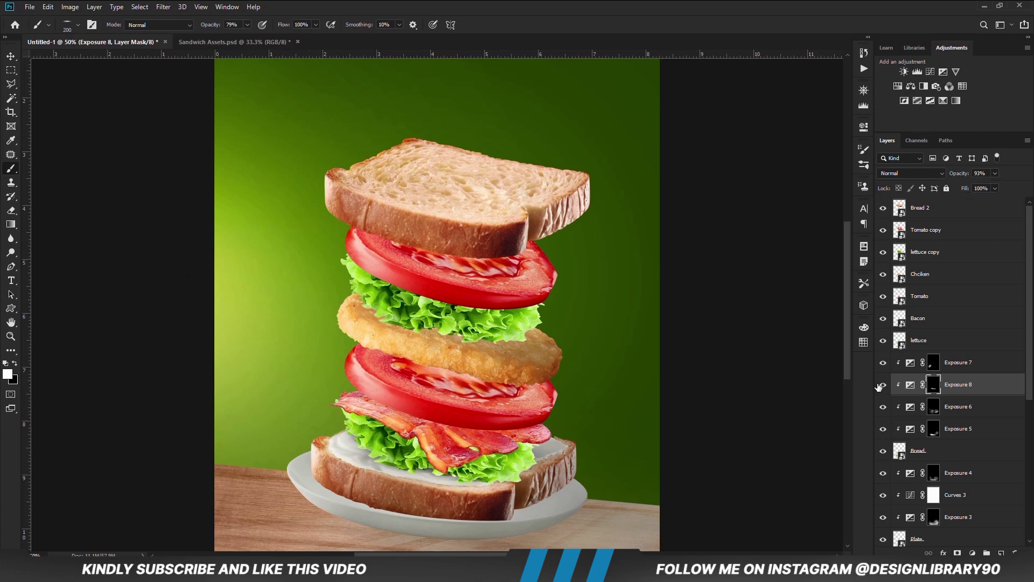
- Add Exposure 9 with an inverted mask and a larger brush for painting
left_click(973, 553)
left_click(962, 424)
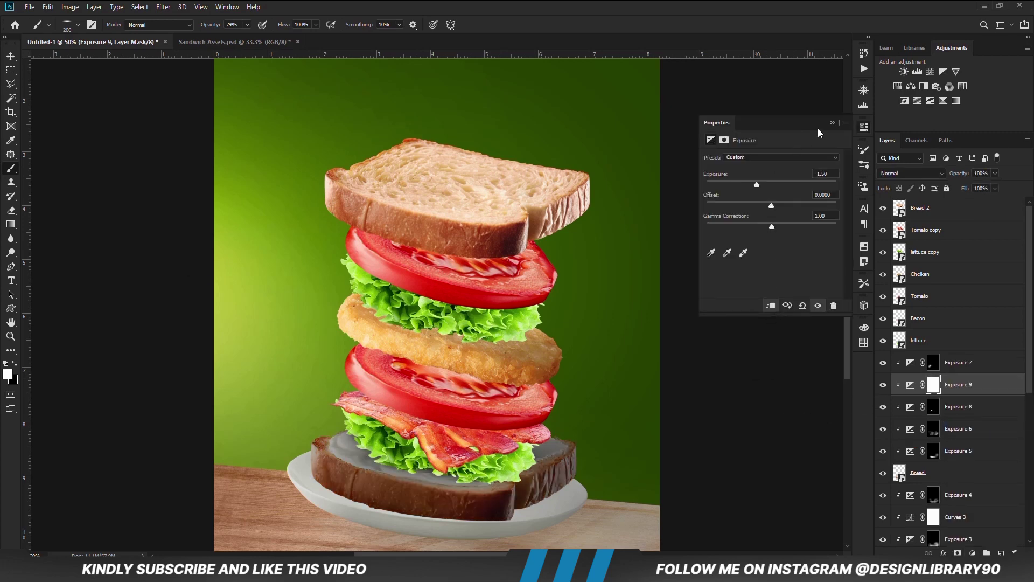
left_click(717, 226)
key("i")
key("ctrl+i")
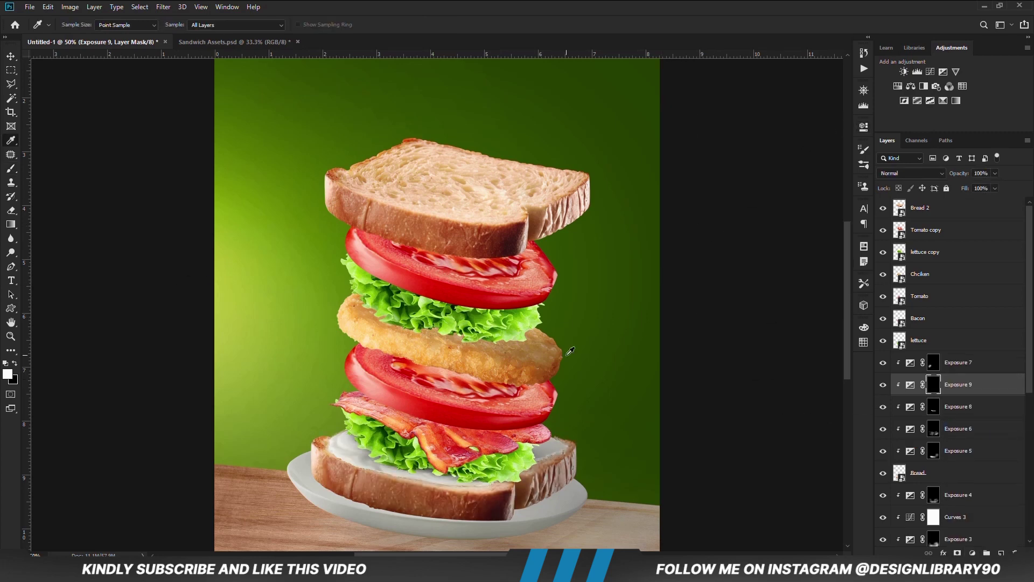
key("b")
key("bracketright")
key("bracketright")
key("bracketright")
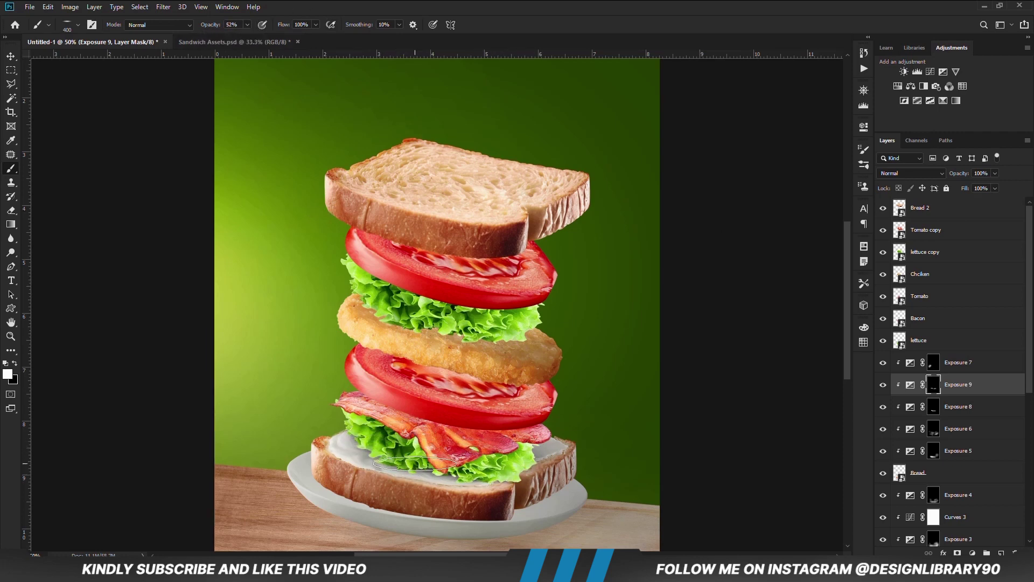
- Set Exposure 9 opacity to 70%, switch to a smaller black brush, and deselect the layer
left_click_drag(995, 173, 981, 188)
key("bracketleft")
key("bracketleft")
key("bracketleft")
key("x")
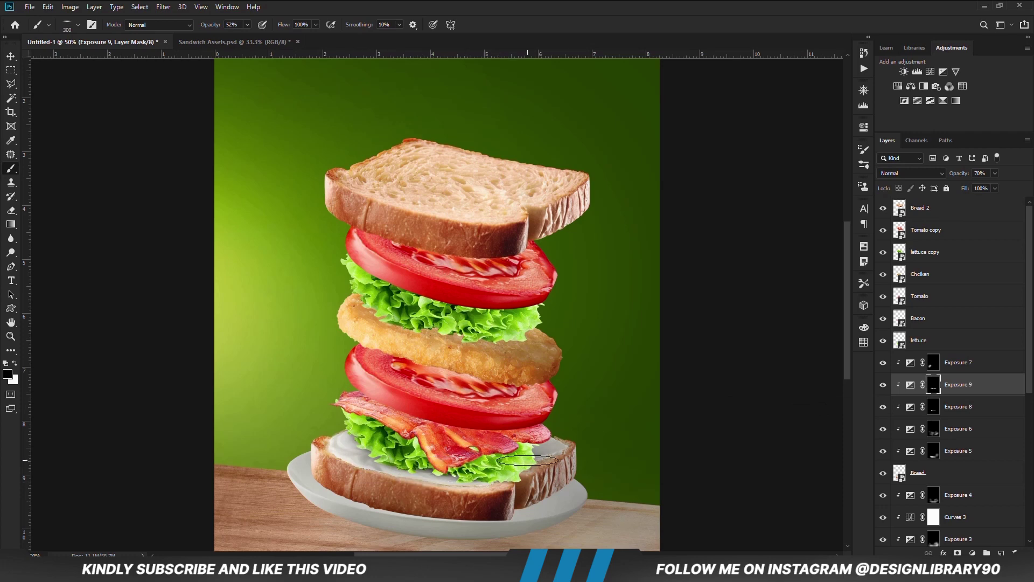
key("v")
left_click(730, 469)
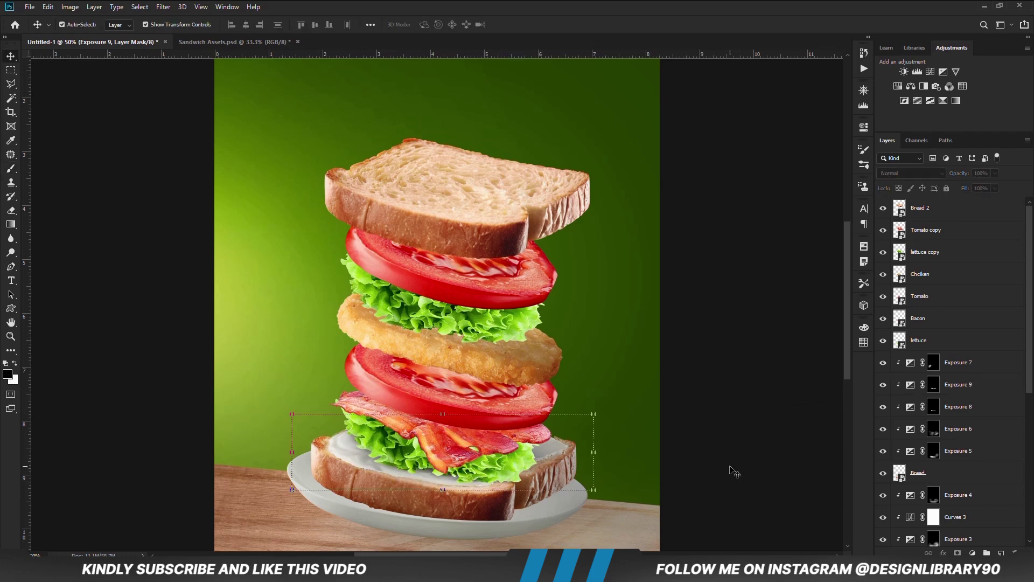
- Add Exposure 10 clipped to the lower lettuce at -3.39 and invert its mask
left_click(918, 340)
left_click(884, 341)
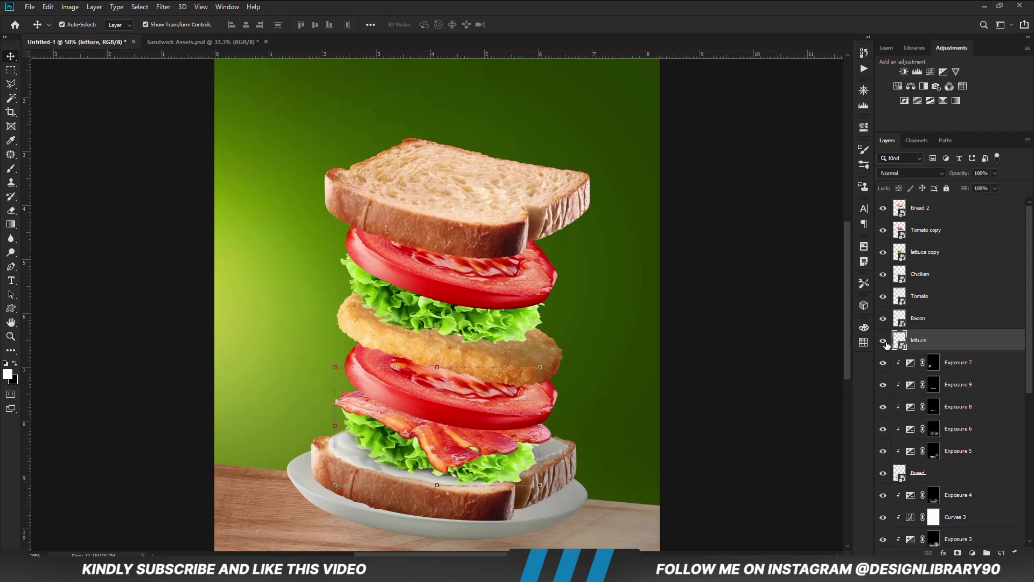
left_click(973, 553)
left_click(959, 434)
left_click(771, 306)
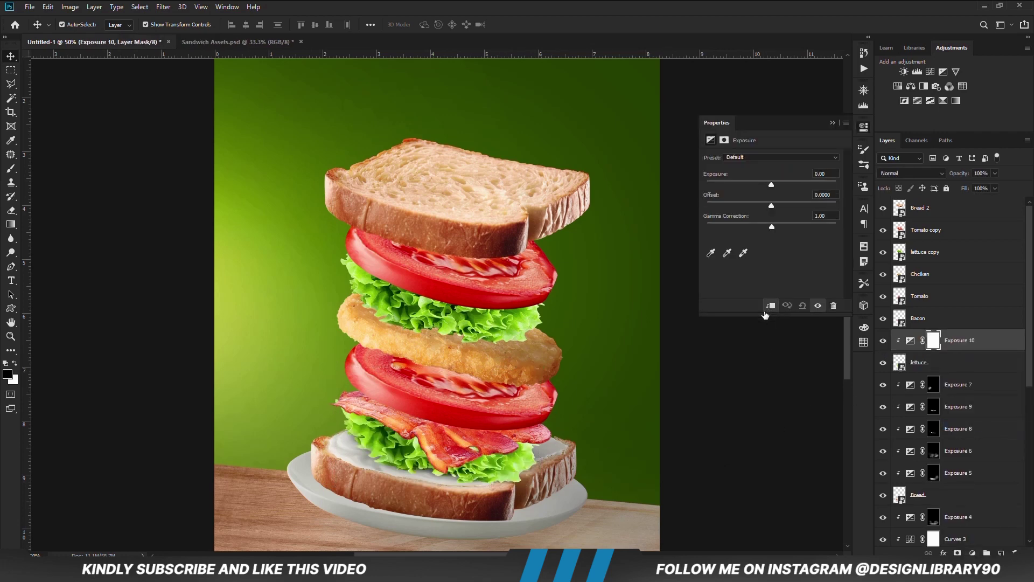
left_click_drag(746, 186, 739, 187)
left_click(831, 122)
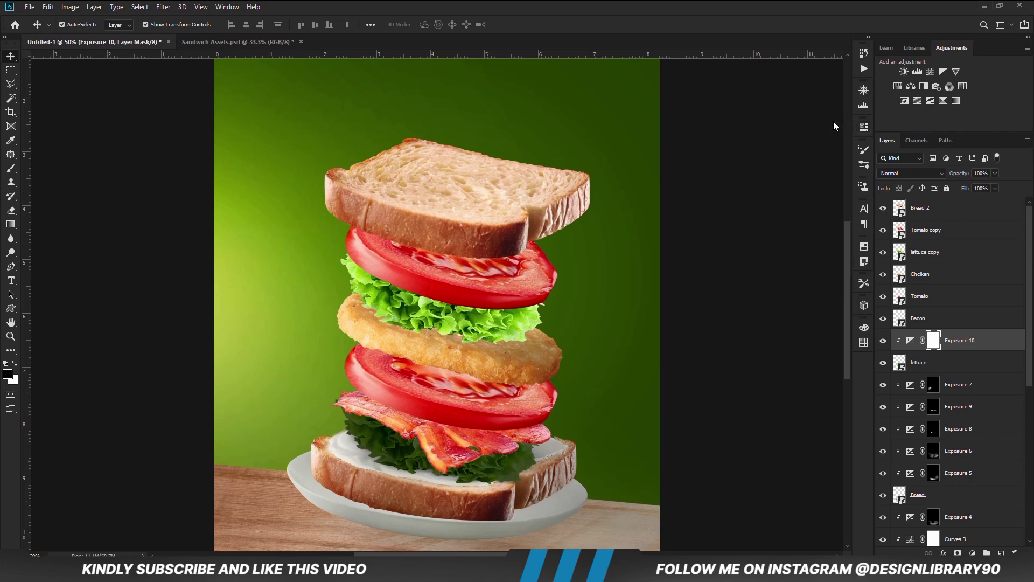
left_click(883, 341)
key("ctrl+i")
key("b")
- Paint shadows onto the lower lettuce with a white brush at 62% opacity
right_click(445, 364)
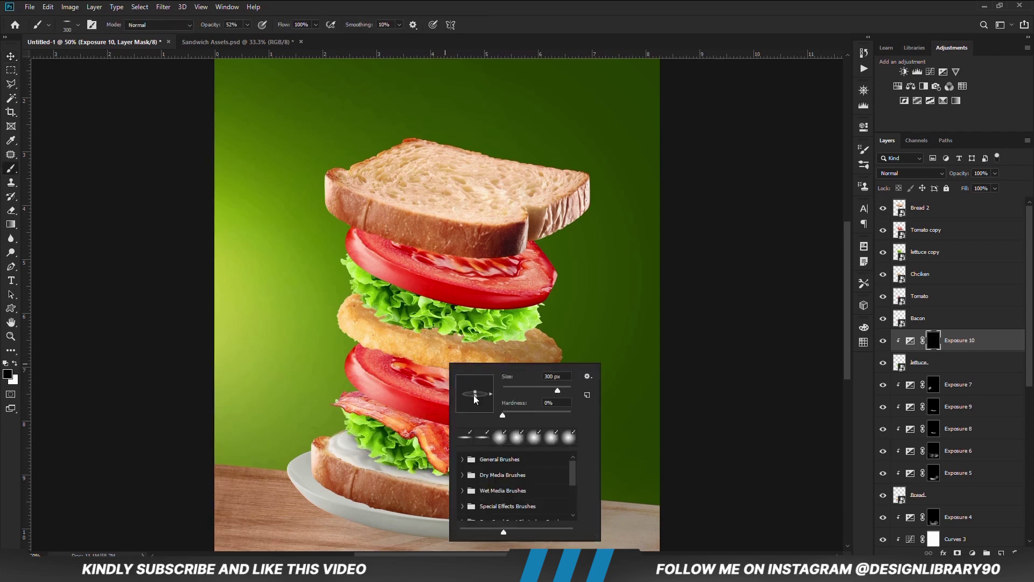
left_click(453, 132)
left_click(12, 365)
left_click(247, 25)
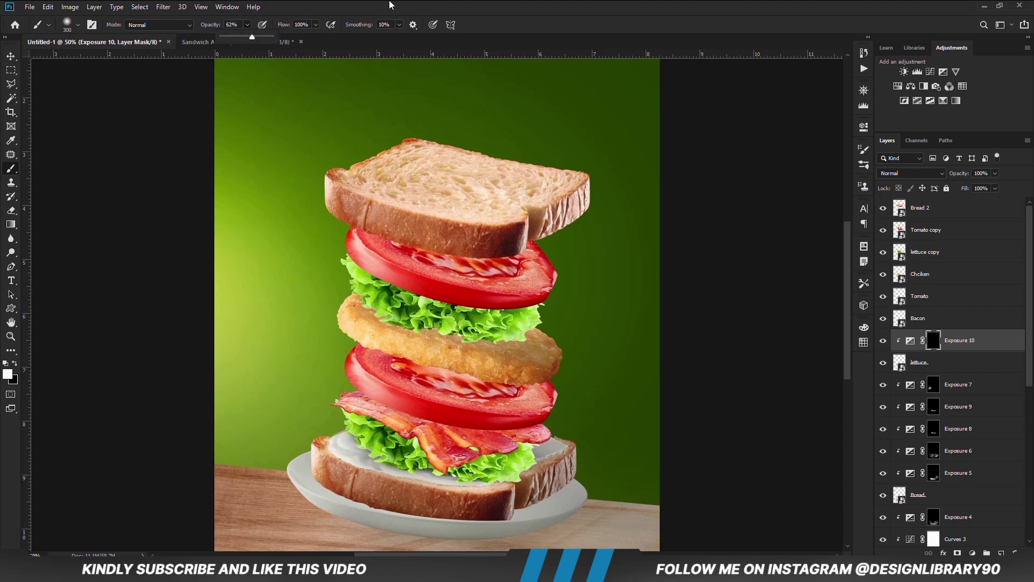
mouse_move(377, 401)
left_mouse_down()
mouse_move(404, 395)
mouse_move(453, 441)
left_mouse_up()
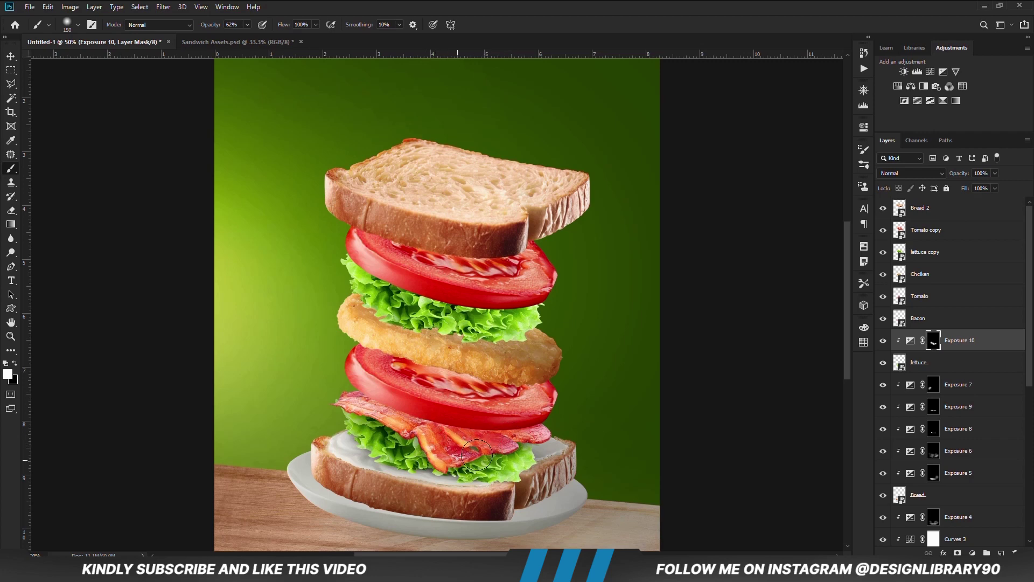
left_click_drag(498, 469, 497, 474)
left_click_drag(415, 450, 409, 447)
- Add clipped Exposure 11, invert its mask, and paint shadow on lettuce beneath the bacon
left_click(972, 554)
left_click(966, 427)
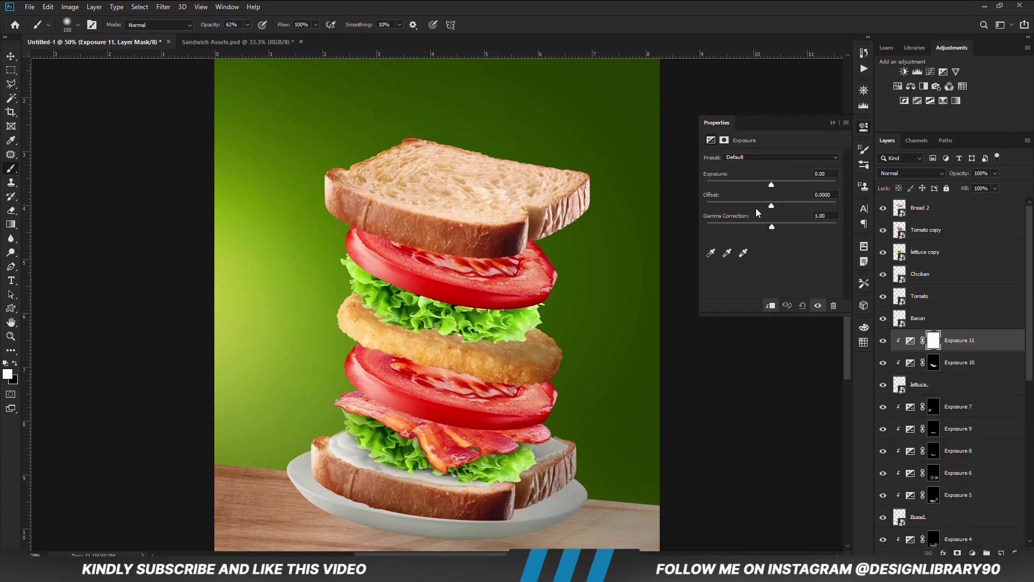
left_click(816, 198)
key("ctrl+i")
key("bracketright")
key("bracketright")
mouse_move(345, 409)
left_mouse_down()
mouse_move(366, 401)
mouse_move(524, 449)
left_mouse_up()
- Add clipped Exposure 12 with an inverted mask
left_click(972, 554)
left_click(965, 425)
left_click(832, 123)
key("ctrl+i")
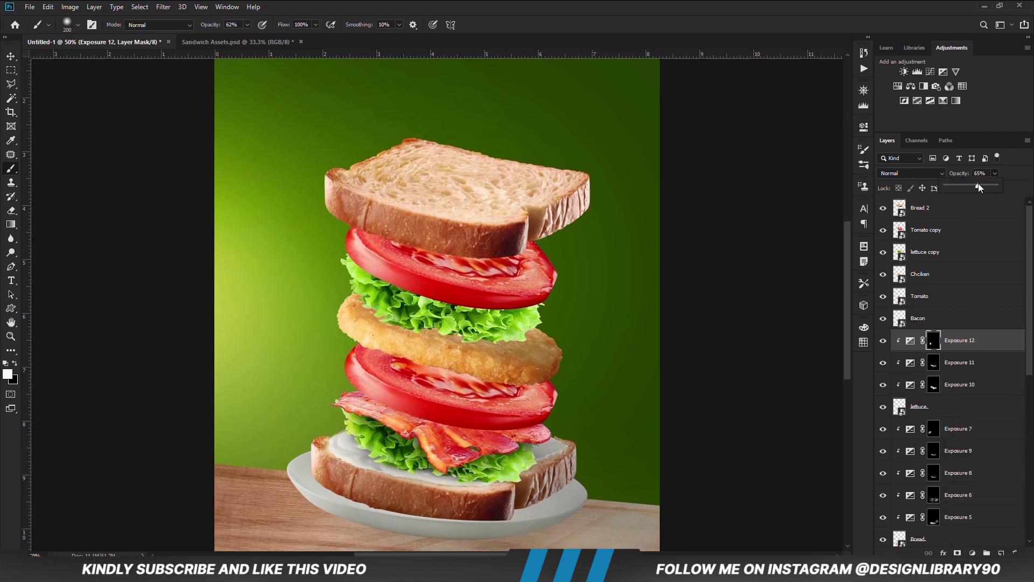
key("v")
left_click(684, 397)
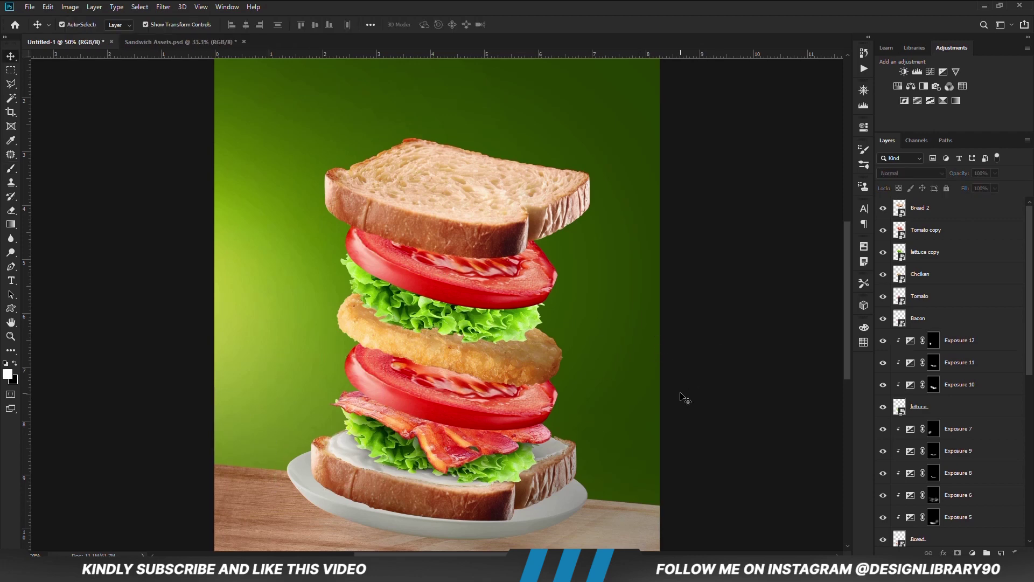
- Add darkening Exposure 13 clipped to Bacon, invert its mask, and shade the bacon under the tomato
left_click(509, 433)
left_click(972, 553)
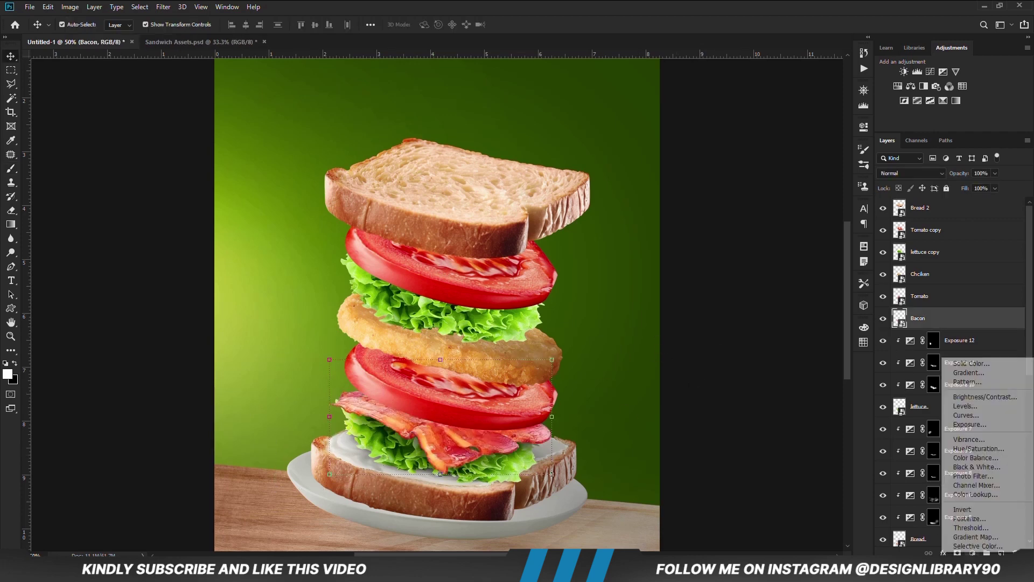
left_click(969, 424)
key("ctrl+alt+g")
left_click_drag(772, 183, 749, 186)
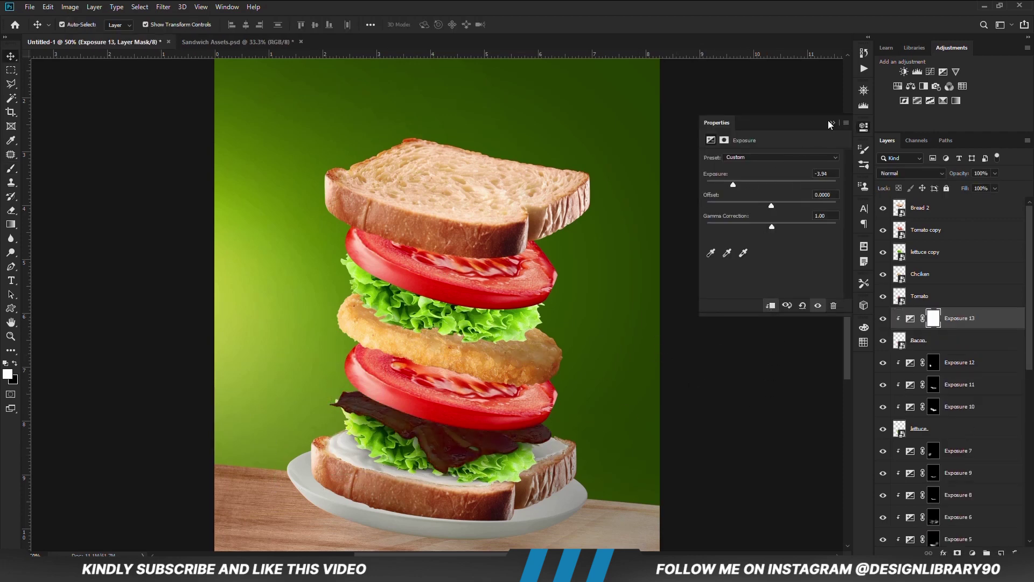
left_click(832, 123)
key("ctrl+i")
key("b")
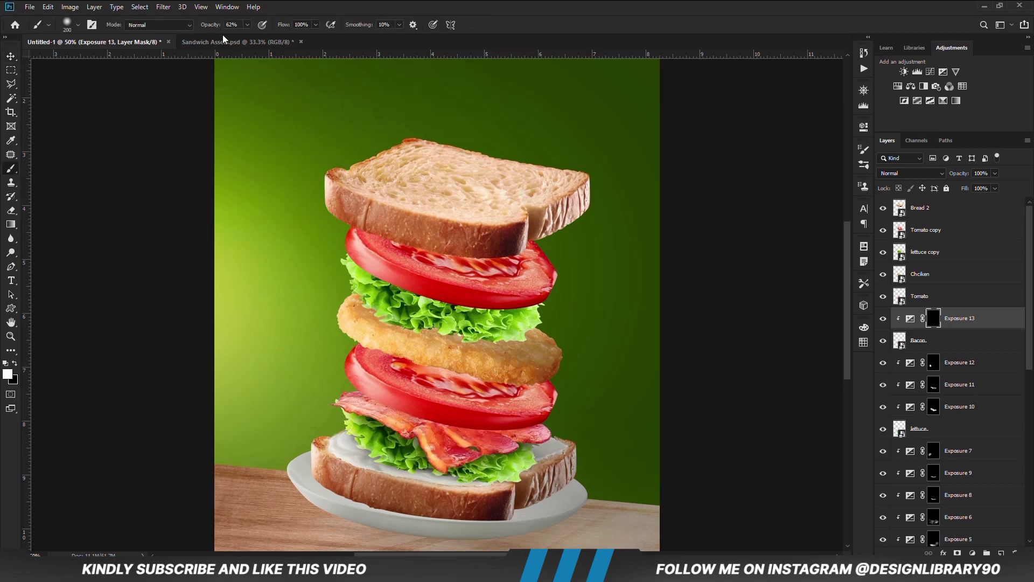
key("bracketright")
mouse_move(365, 378)
left_mouse_down()
mouse_move(526, 403)
mouse_move(687, 486)
left_mouse_up()
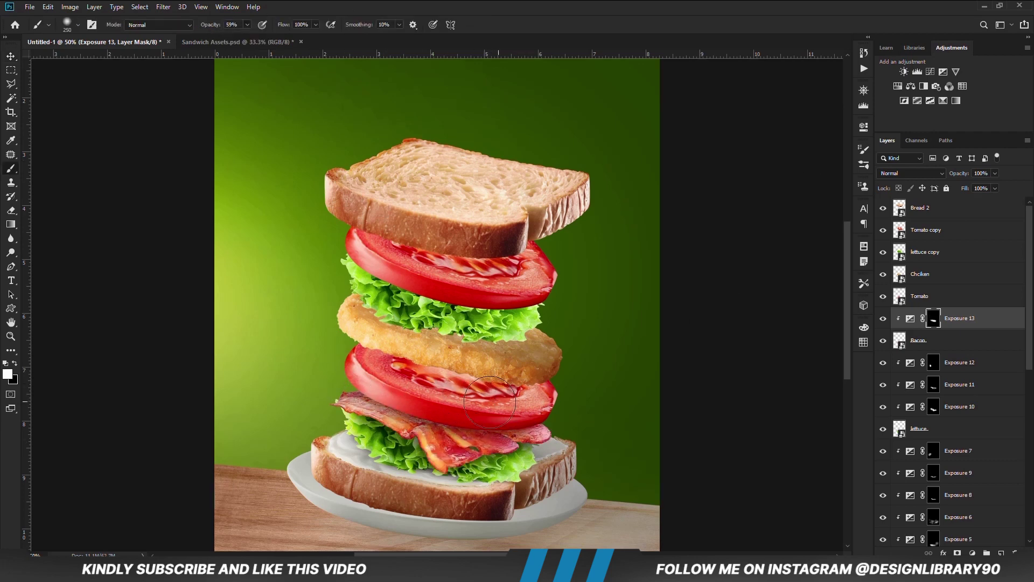
- Add Exposure 14 with an inverted mask and paint low-opacity shading on the bacon and lettuce
left_click(972, 554)
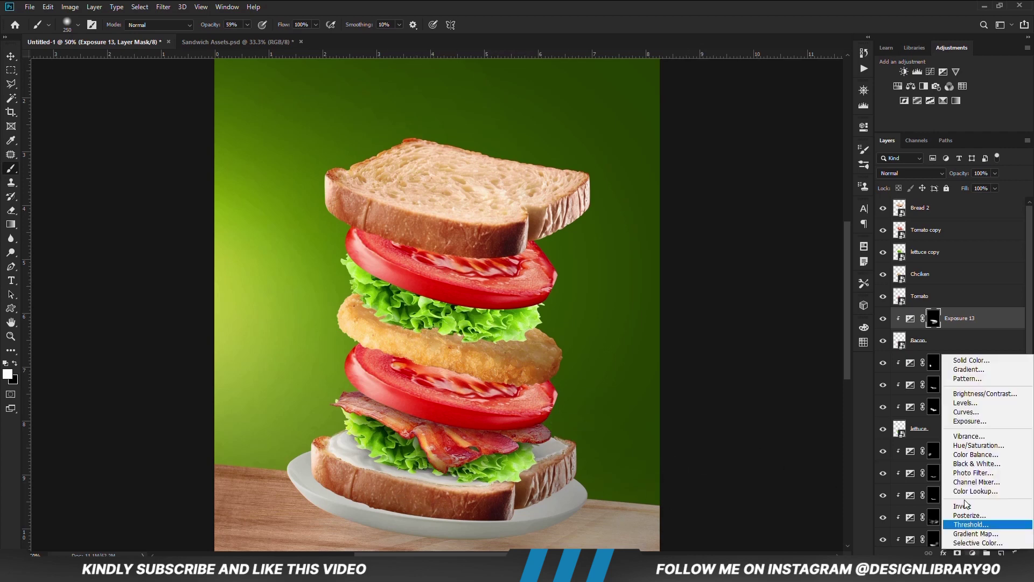
left_click(962, 424)
left_click(833, 123)
key("ctrl+i")
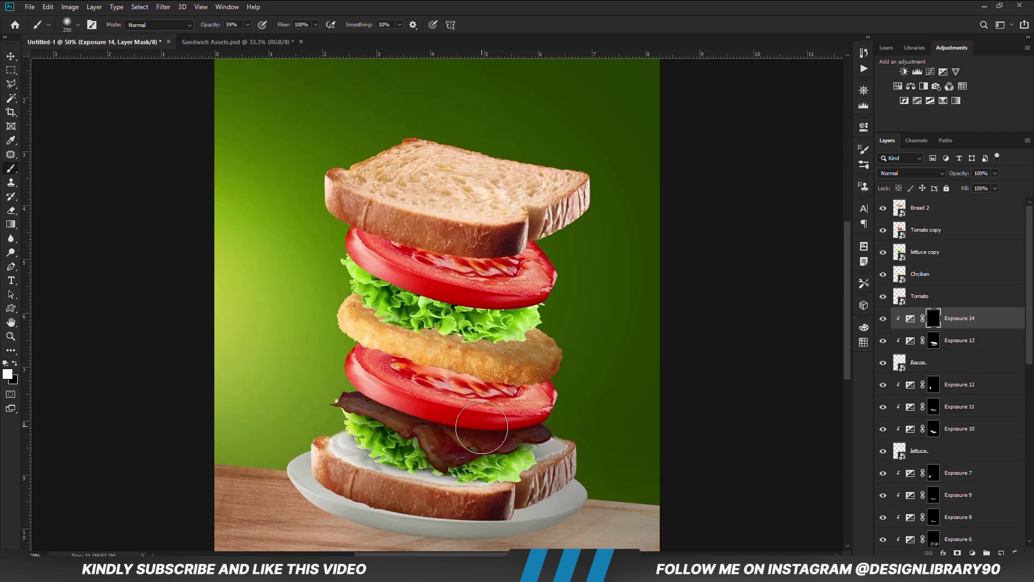
left_click_drag(247, 25, 225, 37)
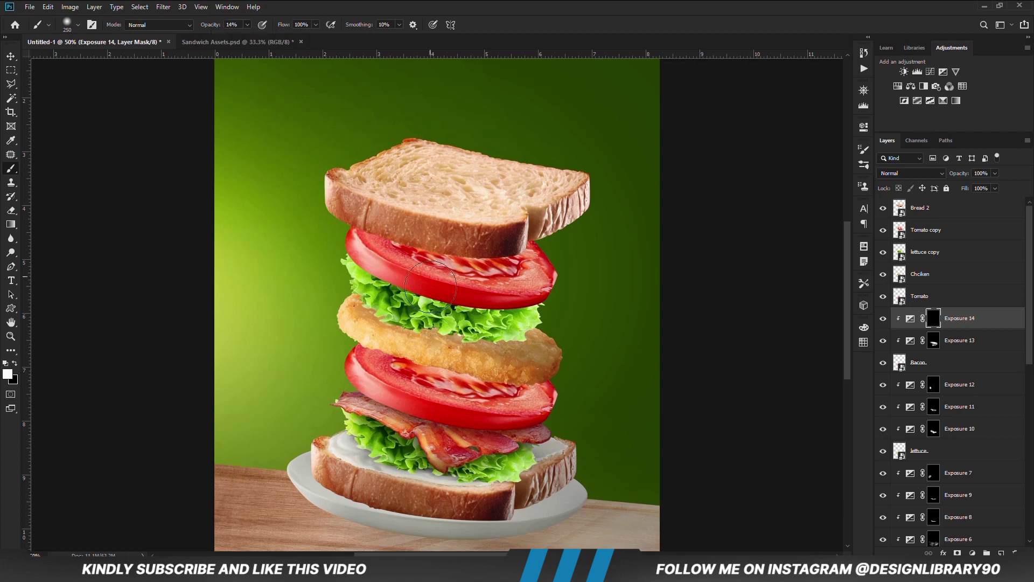
mouse_move(423, 413)
left_mouse_down()
mouse_move(430, 450)
mouse_move(374, 415)
left_mouse_up()
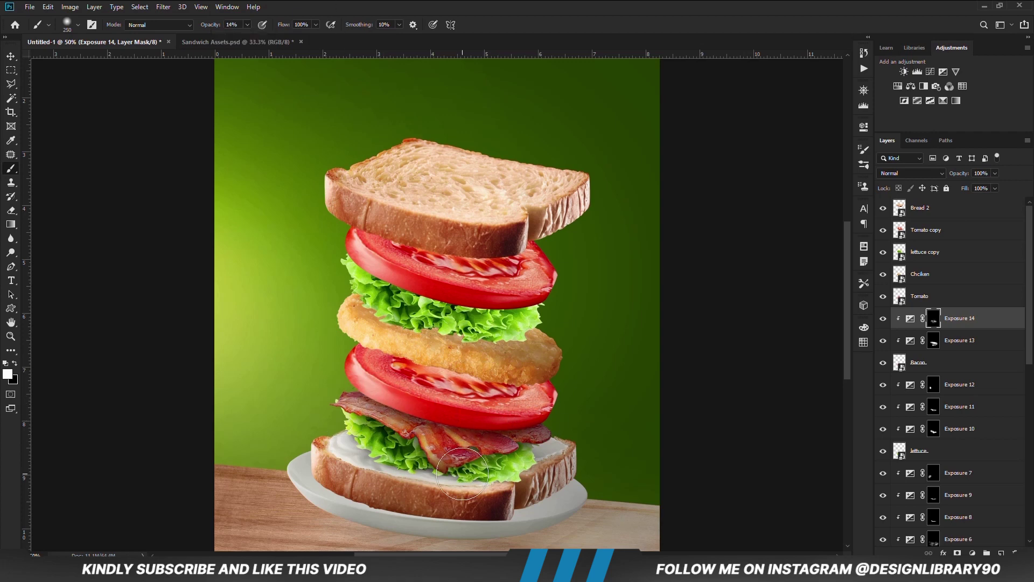
- Add clipped Exposure 15 brightening the bacon with an inverted mask, then select the Tomato layer
left_click(973, 553)
left_click(965, 436)
left_click(771, 306)
left_click_drag(771, 184, 783, 185)
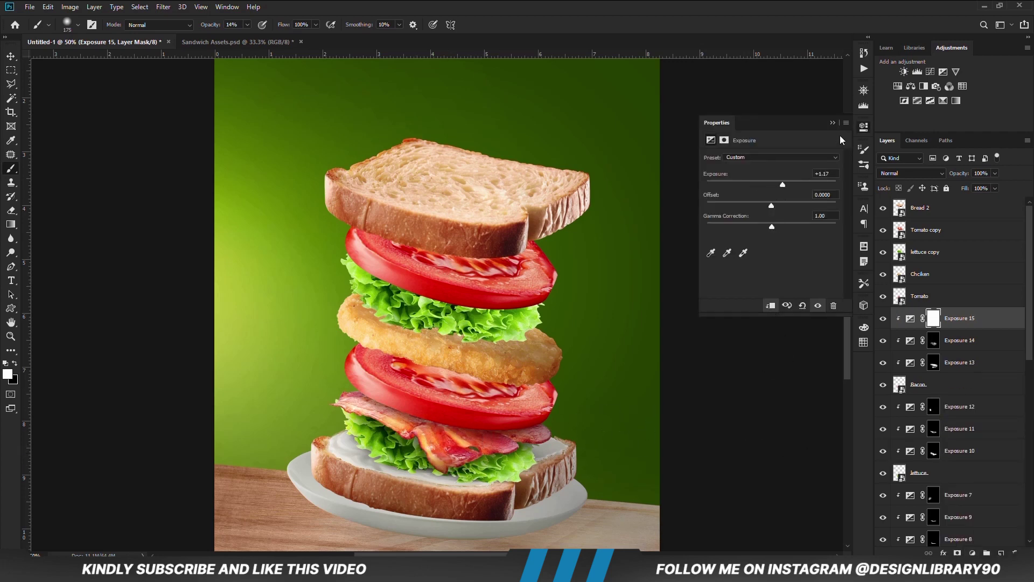
left_click(833, 123)
key("ctrl+i")
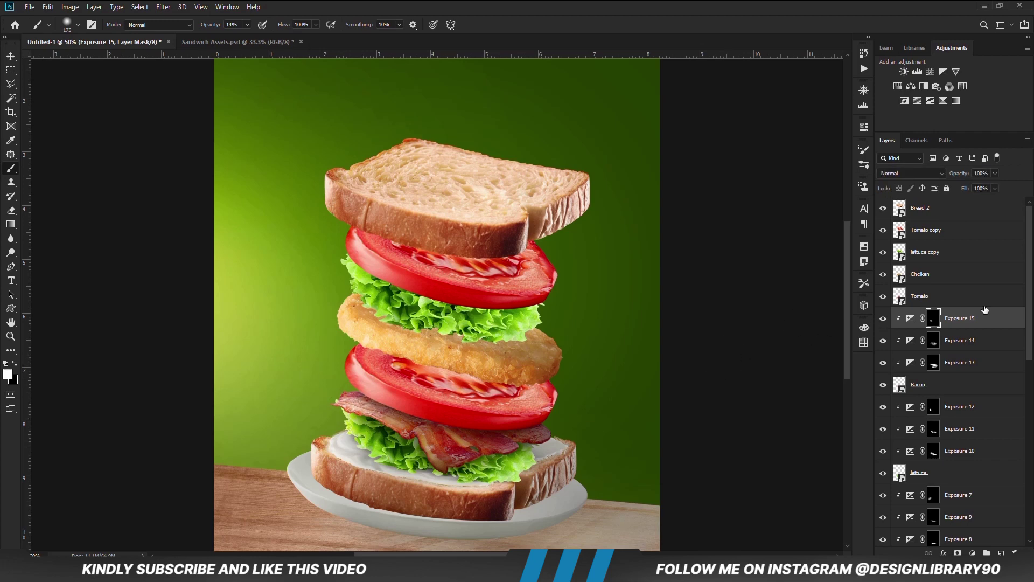
key("v")
left_click(927, 296)
left_click(883, 296)
- Add darkening Exposure 16 clipped to Tomato, invert its mask, and paint a shadow along the lower edge
left_click(972, 554)
left_click(970, 426)
left_click(770, 305)
left_click_drag(771, 185, 740, 185)
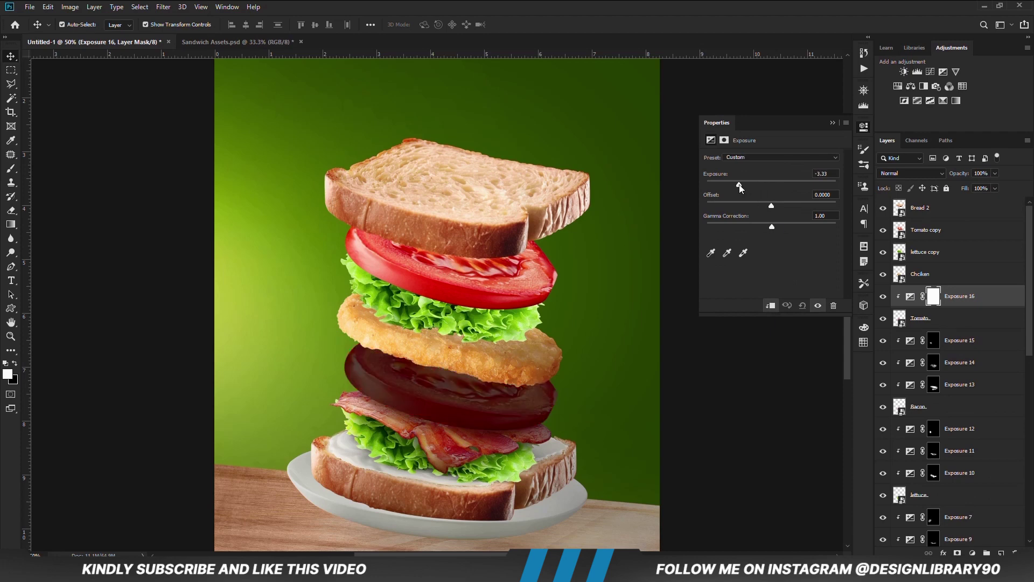
left_click(832, 123)
key("ctrl+i")
key("b")
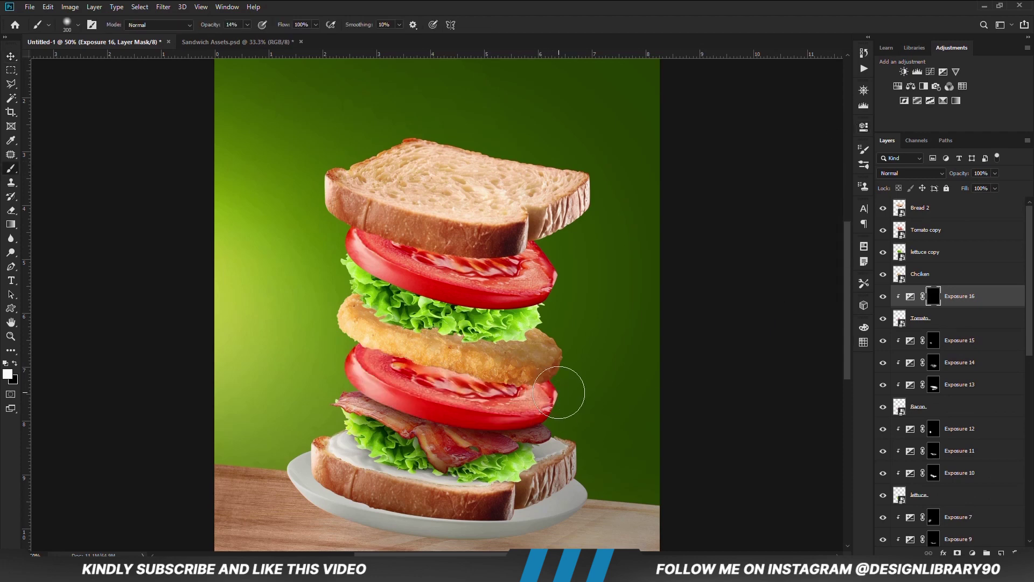
key("bracketleft")
mouse_move(558, 392)
left_mouse_down()
mouse_move(367, 389)
mouse_move(580, 389)
left_mouse_up()
- Add Exposure 17 clipped to the tomato, adjust its strength, and compare it before and after
right_click(943, 357)
left_click(964, 426)
left_click(832, 123)
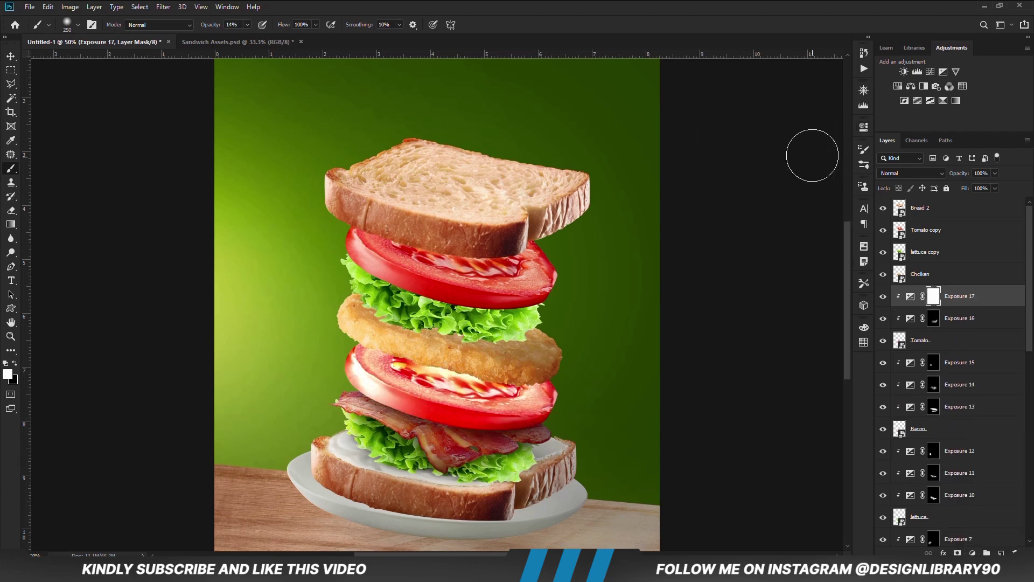
mouse_move(366, 377)
left_mouse_down()
mouse_move(347, 354)
mouse_move(374, 408)
left_mouse_up()
left_click(883, 297)
left_click(883, 297)
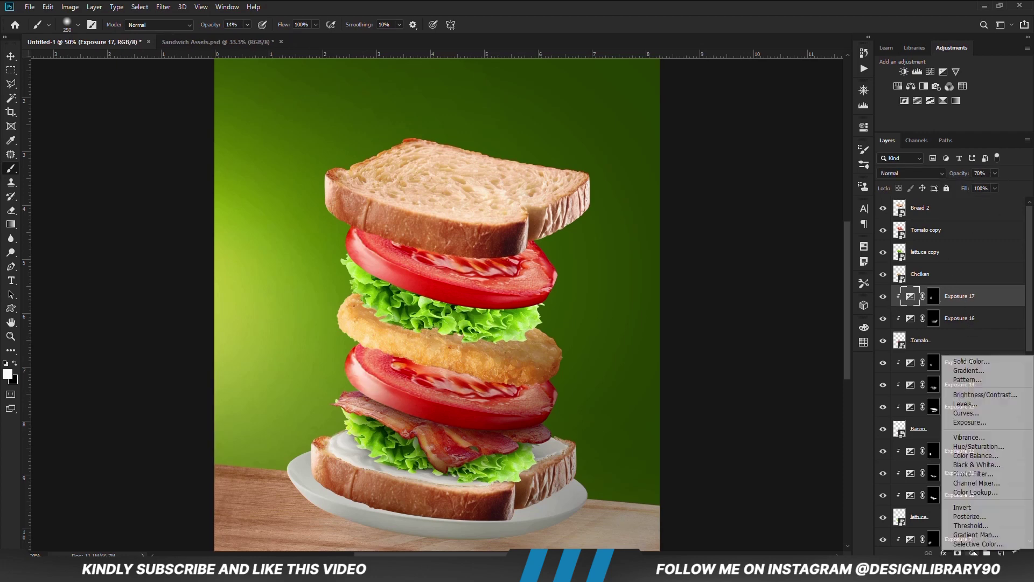
- Add clipped, darkened Exposure 18 with an inverted mask and shade the chicken's lower edge
left_click(943, 72)
key("ctrl+alt+g")
left_click(755, 184)
left_click(830, 131)
key("ctrl+i")
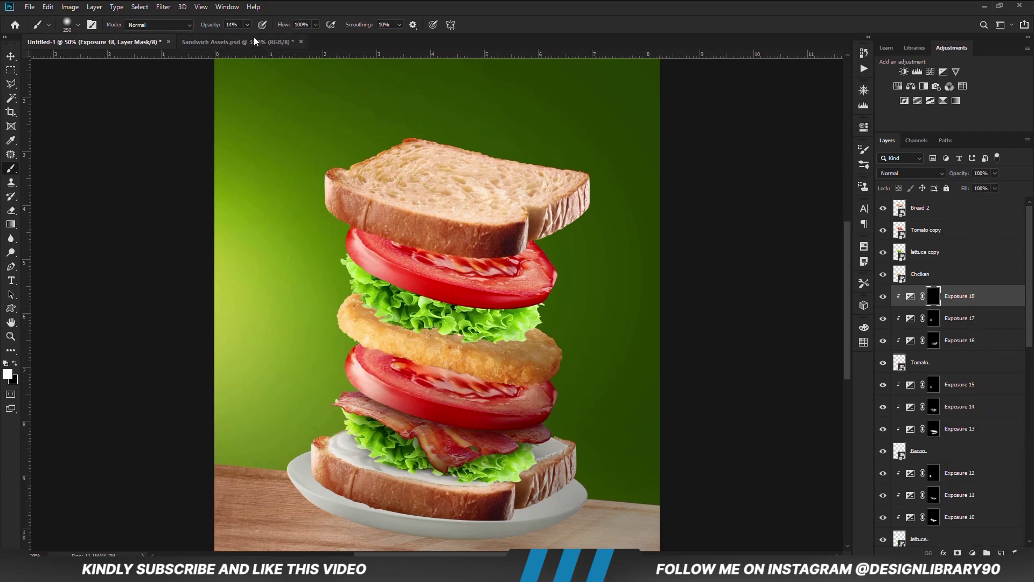
left_click_drag(267, 40, 271, 40)
key("bracketright")
mouse_move(458, 353)
left_mouse_down()
mouse_move(364, 333)
mouse_move(560, 358)
mouse_move(461, 345)
left_mouse_up()
- Compare Exposure 18, reset the painting colours, deselect, and zoom out to the whole image
left_click(884, 296)
left_click(14, 362)
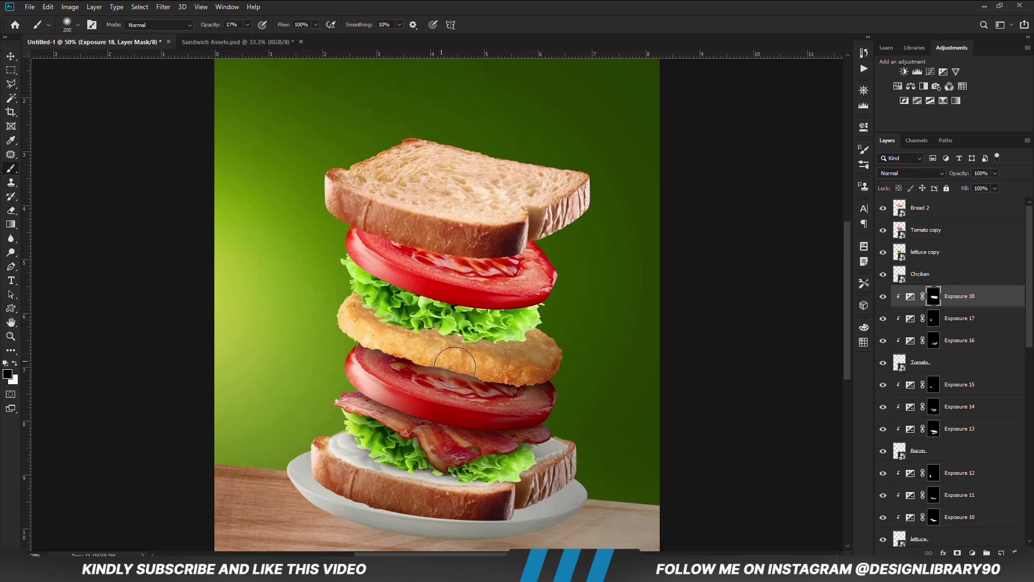
key("v")
key("x")
left_click(711, 414)
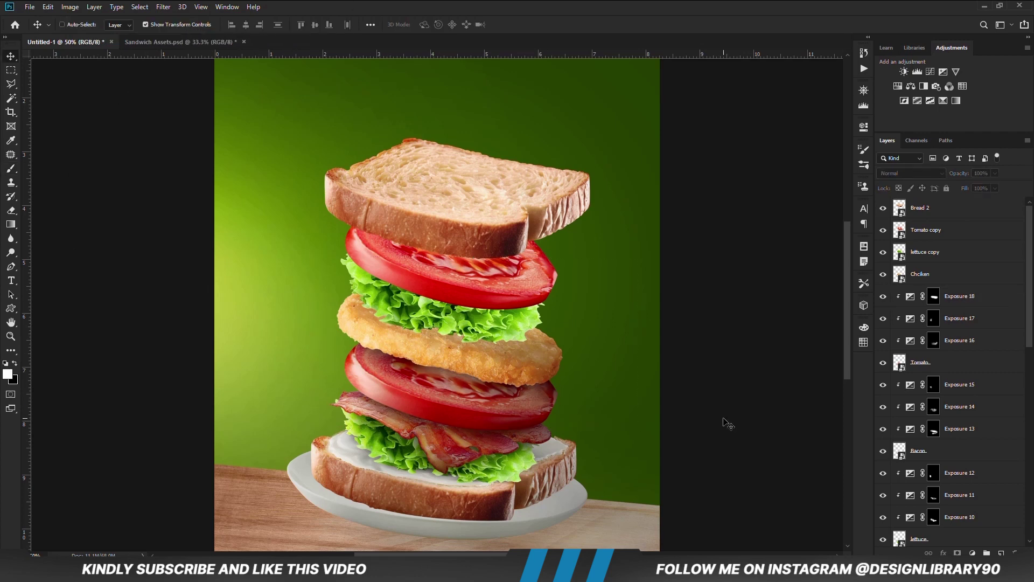
key("ctrl+minus")
- Add a Curves layer clipped to Chicken, with the curve bent down to darken
left_click(463, 345)
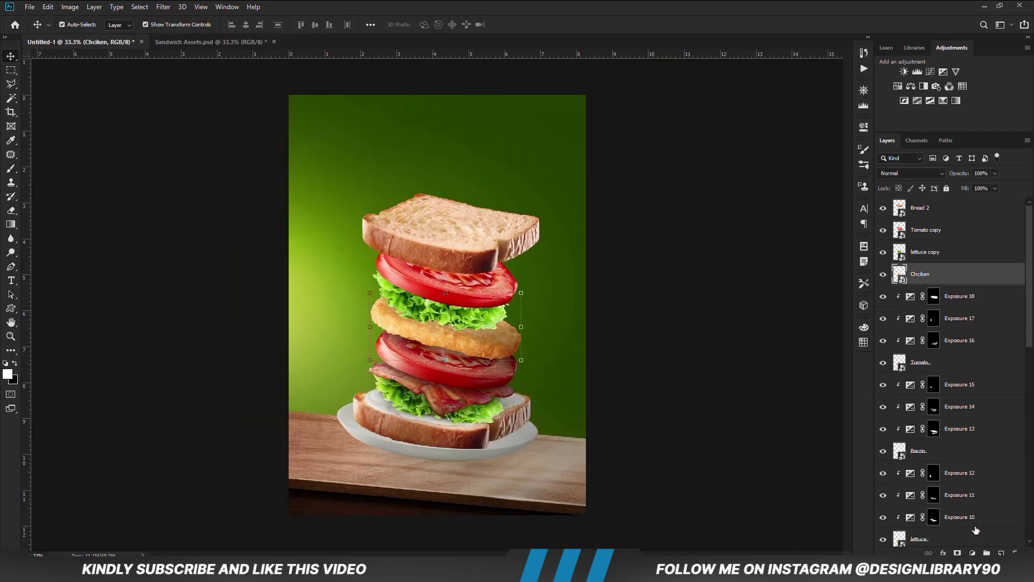
left_click(973, 553)
left_click(974, 419)
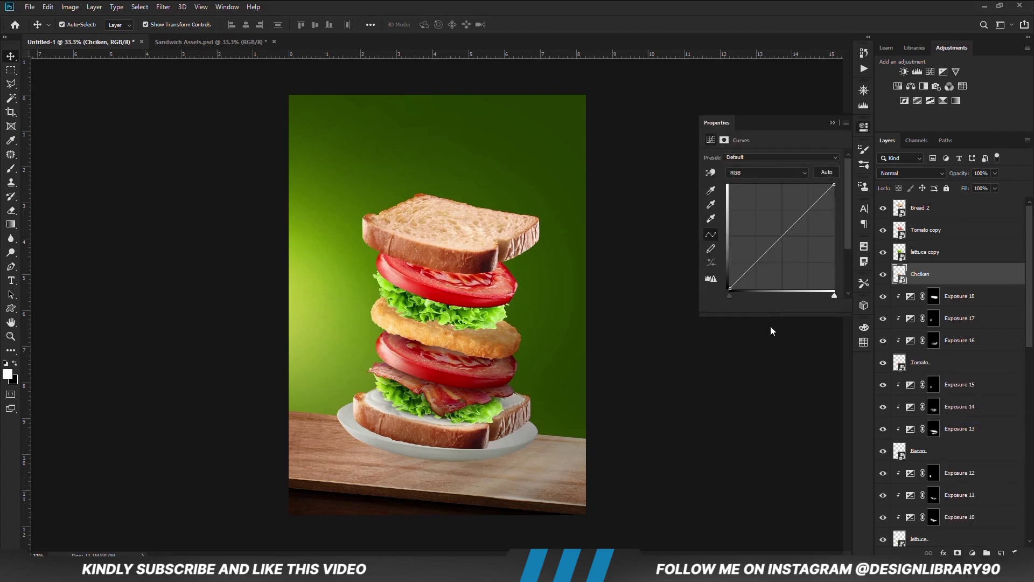
key("ctrl+alt+g")
left_click_drag(768, 267, 765, 264)
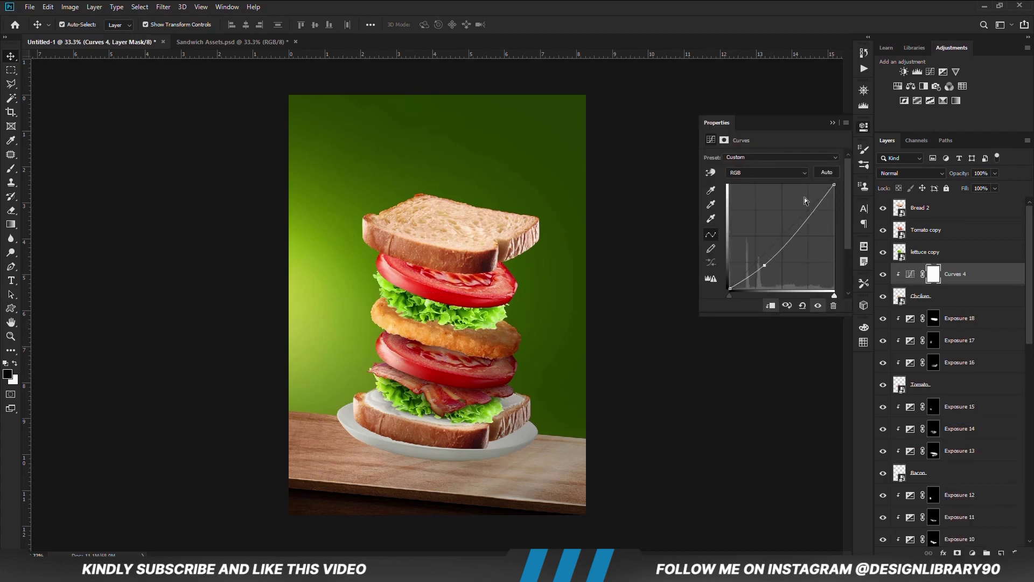
left_click(833, 124)
- Invert the Curves 4 mask, paint shading on the patty's right edge, and add Exposure 19
key("ctrl+i")
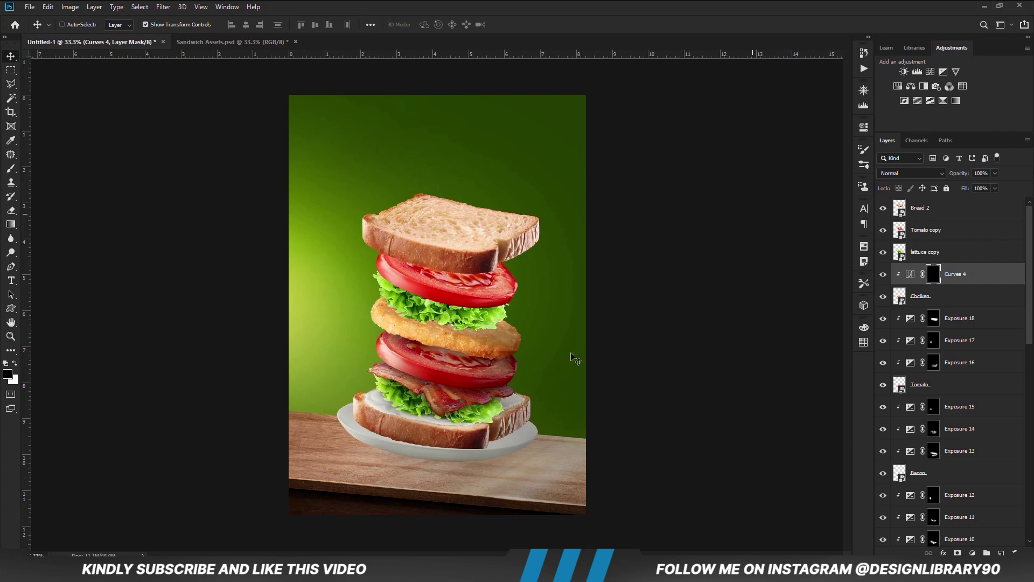
key("b")
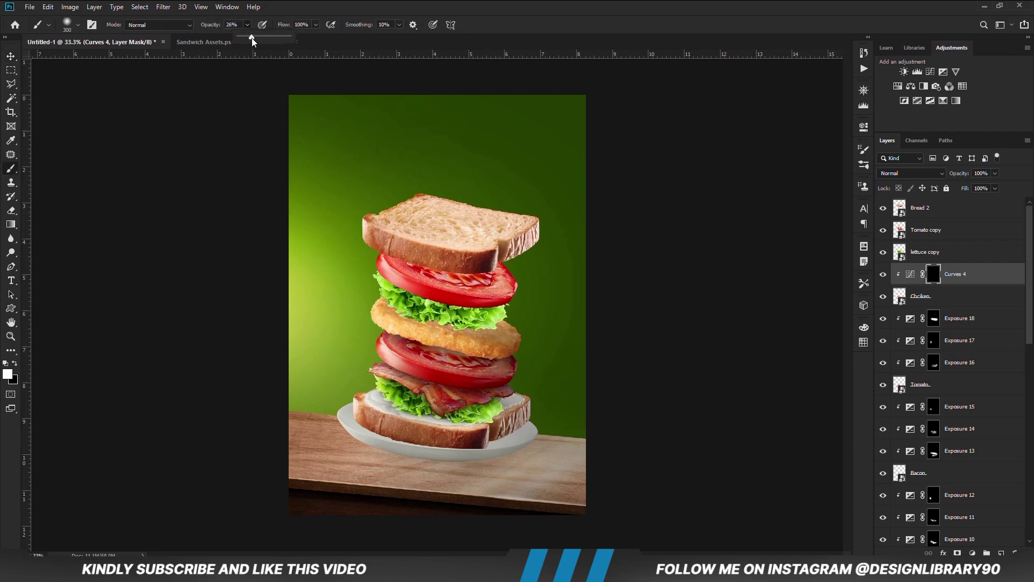
left_click_drag(247, 24, 254, 42)
left_click_drag(515, 331, 524, 321)
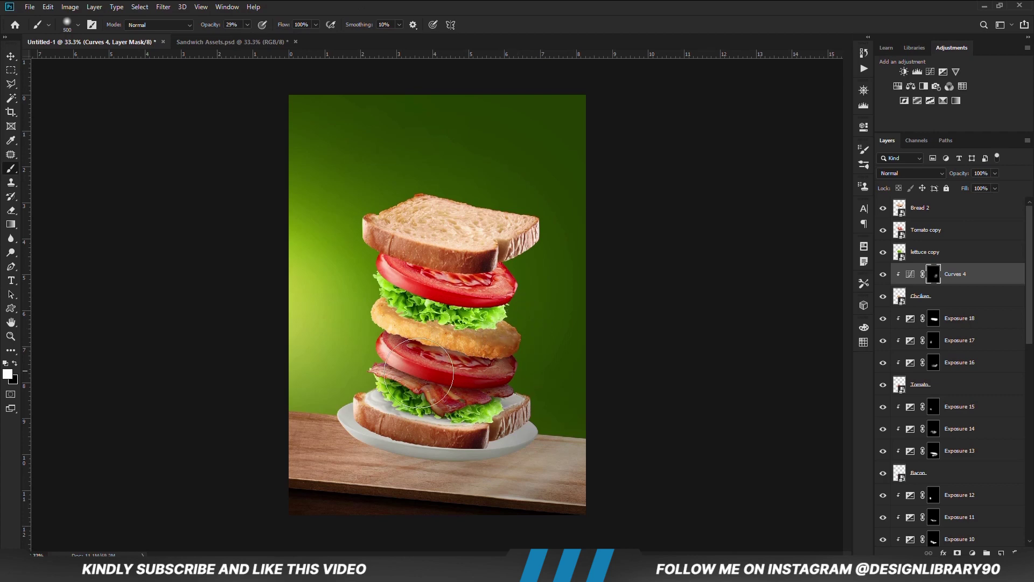
left_click(883, 274)
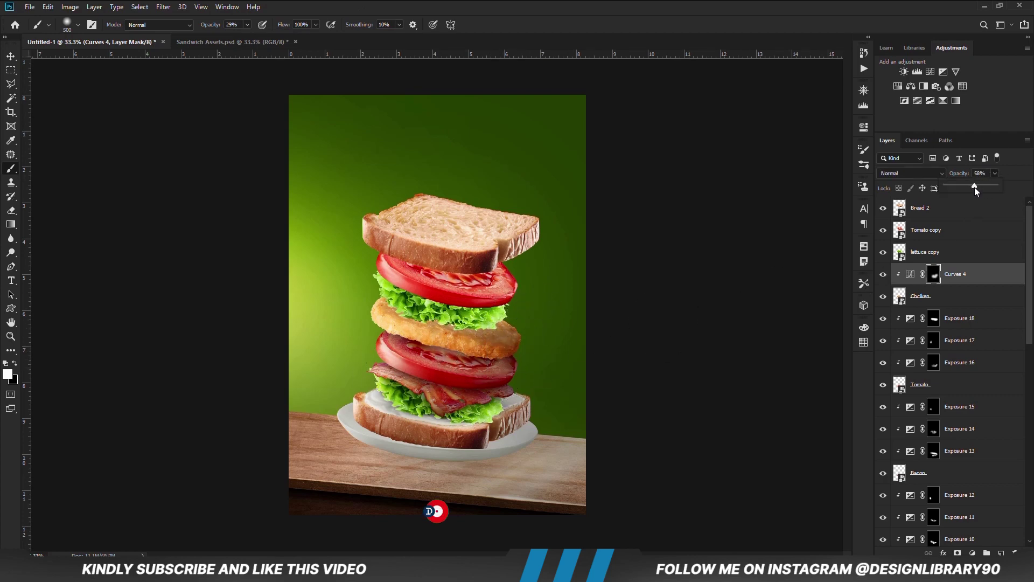
left_click(972, 553)
left_click(959, 422)
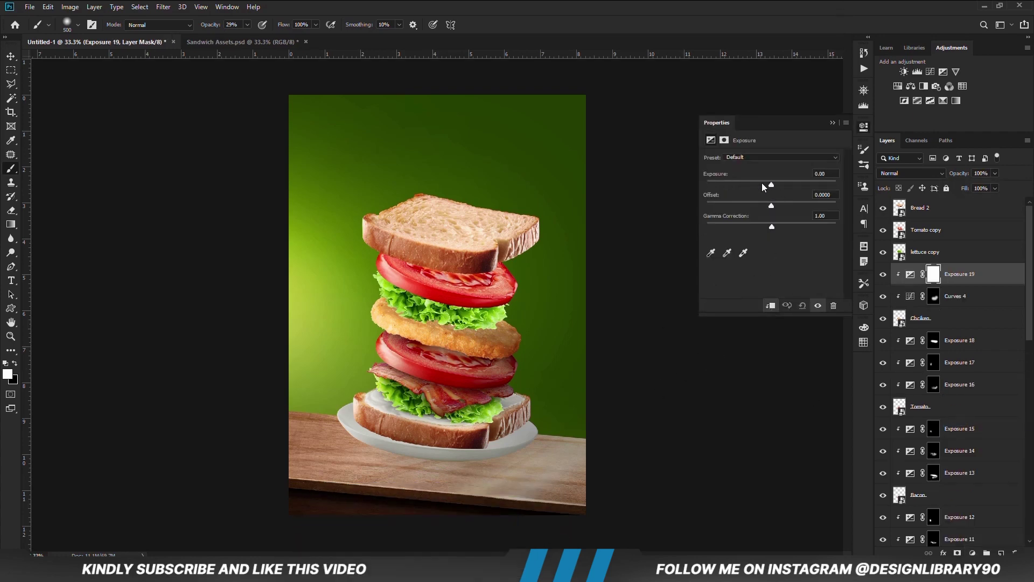
- Darken Exposure 19 with a masked shadow on the chicken-tomato edge at 82% opacity
left_click_drag(763, 185, 746, 183)
left_click(833, 123)
key("ctrl+i")
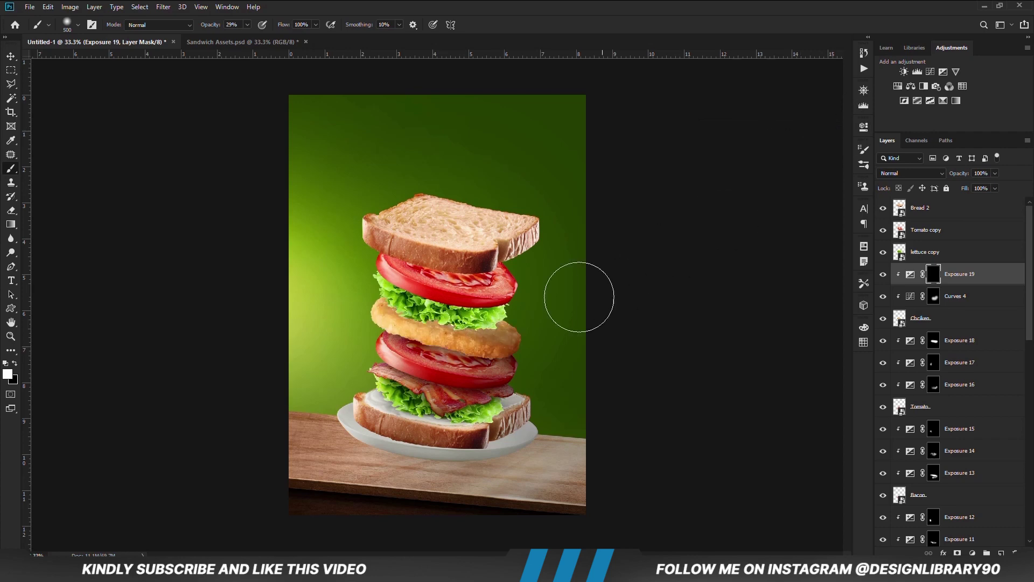
left_click_drag(519, 348, 406, 376)
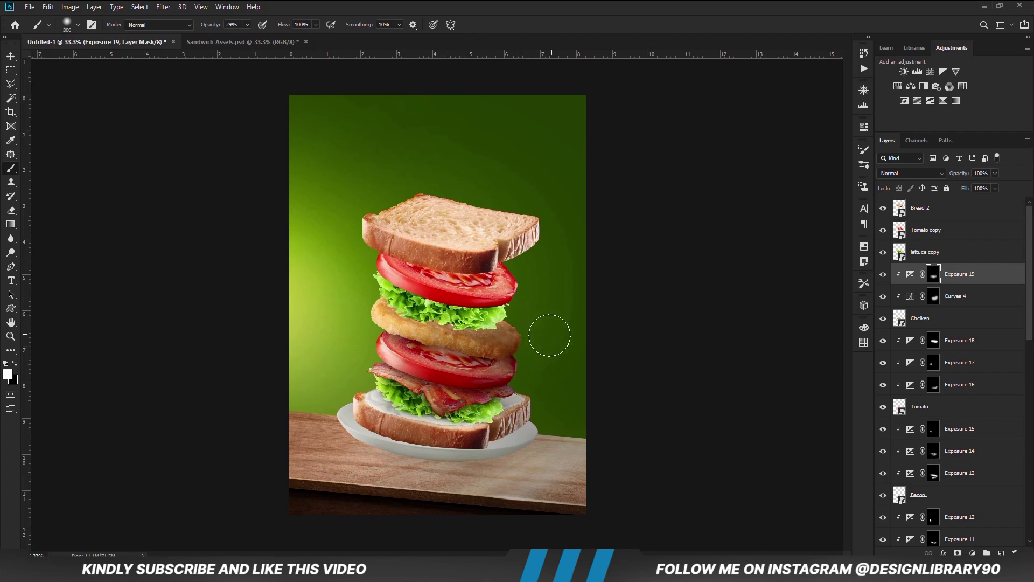
left_click(883, 274)
left_click_drag(976, 186, 989, 186)
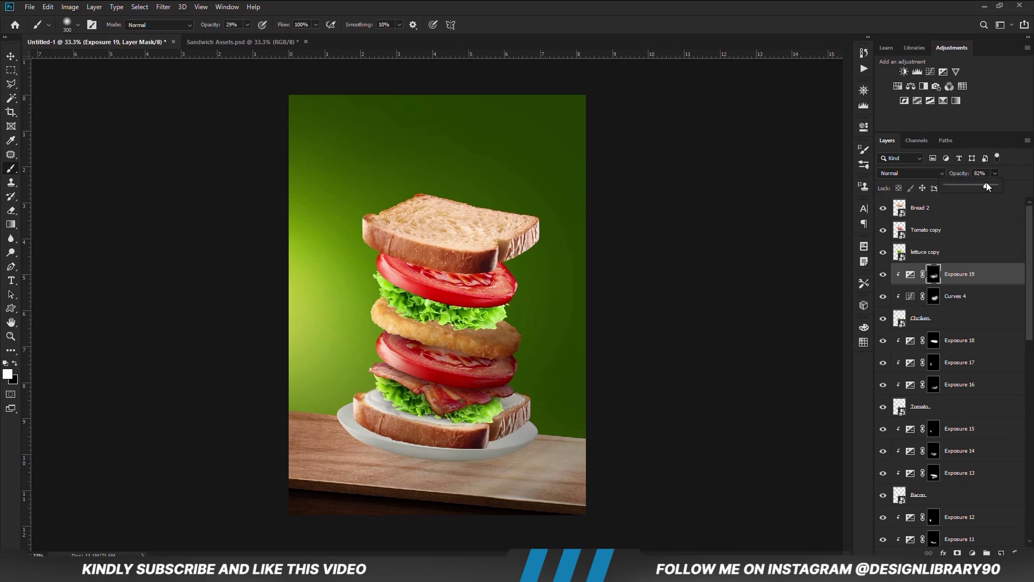
- Add a brightened Exposure 20 with a masked highlight spot on the chicken
left_click(973, 554)
left_click(965, 430)
left_click_drag(770, 183, 781, 183)
key("ctrl+i")
key("bracketright")
key("bracketright")
left_click_drag(336, 289, 388, 323)
- Add a darkened Exposure 21 with an inverted mask, and set up a smaller brush
left_click(973, 553)
left_click(965, 426)
left_click_drag(770, 174, 754, 173)
key("ctrl+i")
key("bracketleft")
key("bracketleft")
key("bracketleft")
right_click(484, 334)
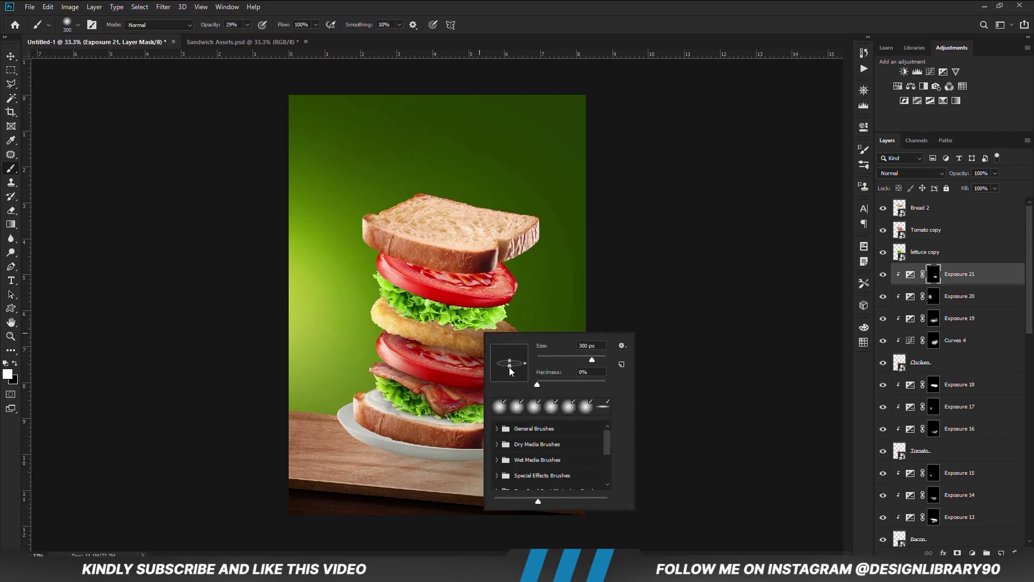
- Adjust the brush size and opacity, then add Exposure 22 with an inverted mask
key("Escape")
key("bracketright")
key("bracketright")
key("1")
key("1")
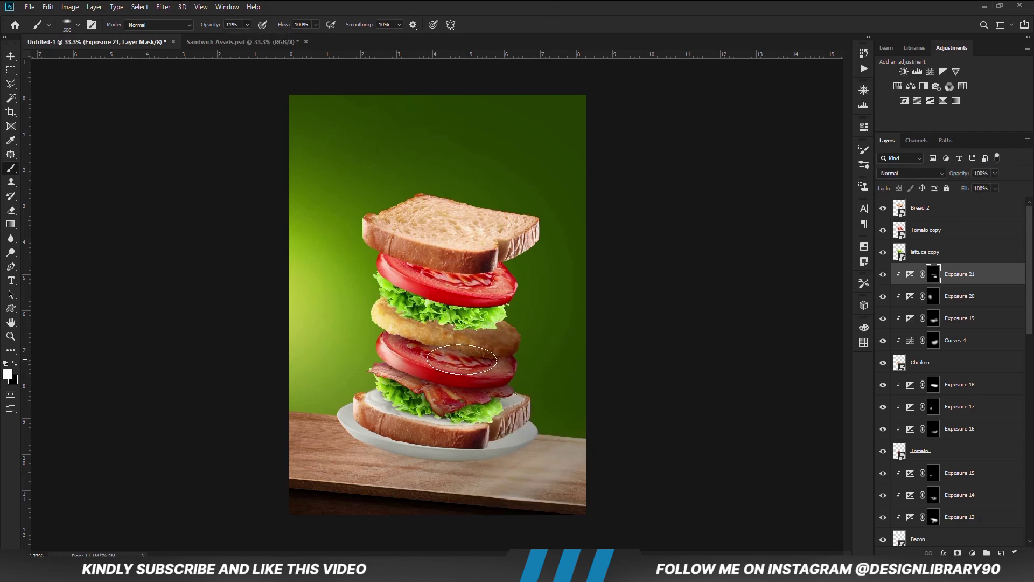
left_click(973, 553)
left_click(970, 424)
key("ctrl+i")
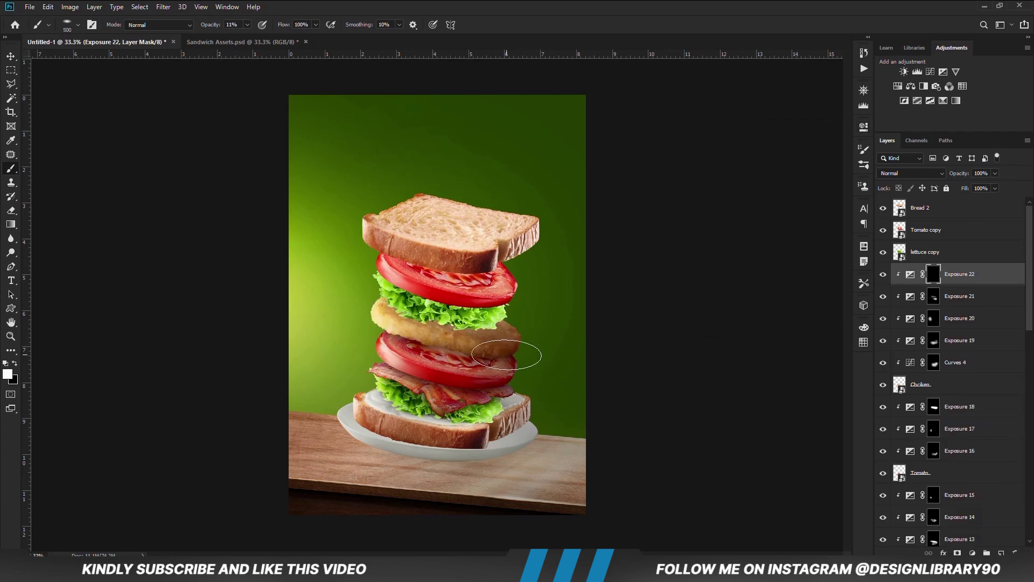
right_click(485, 407)
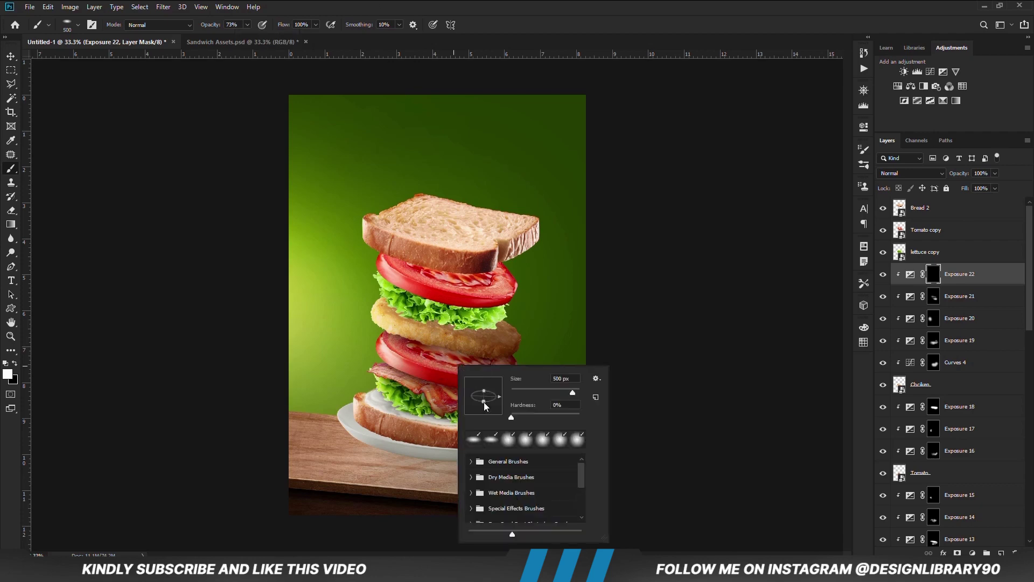
key("Escape")
- Paint Exposure 22 shadow along the lettuce-chicken edge, select the upper tomato, and fit the view
key("ctrl+plus")
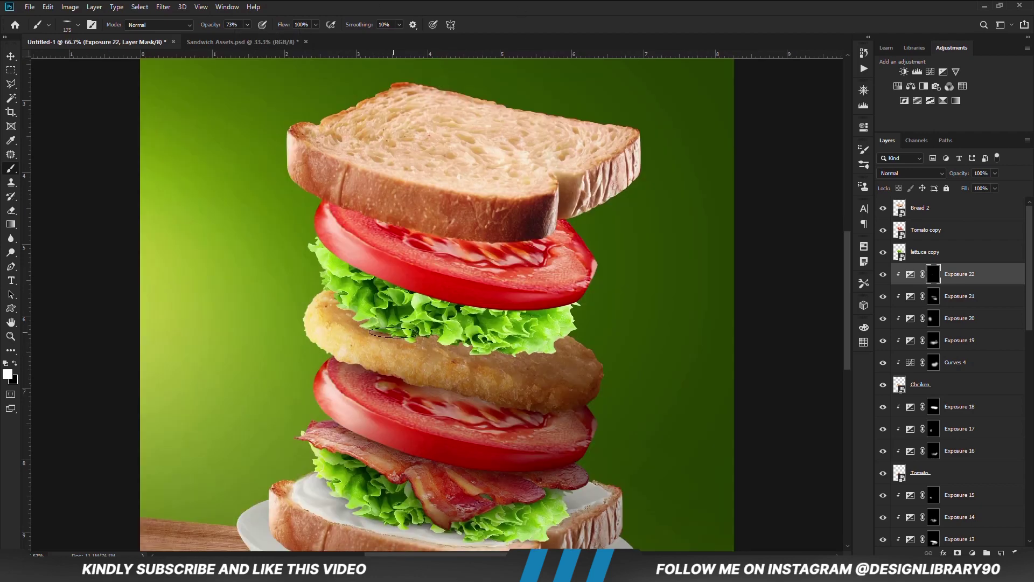
left_click_drag(494, 355, 551, 350)
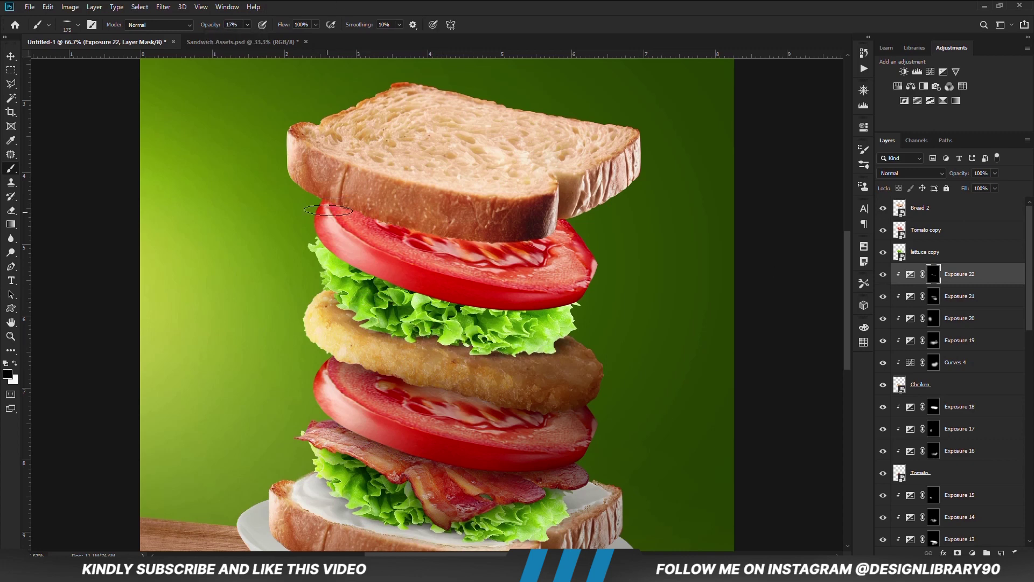
key("bracketright")
key("bracketright")
key("bracketright")
left_click(995, 188)
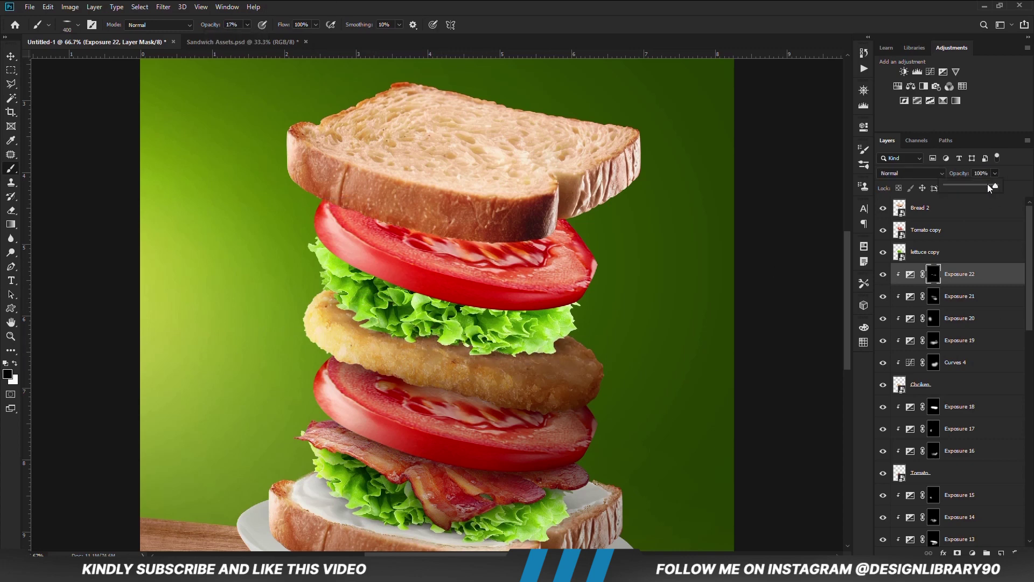
key("v")
left_click(927, 230)
key("ctrl+minus")
key("ctrl+minus")
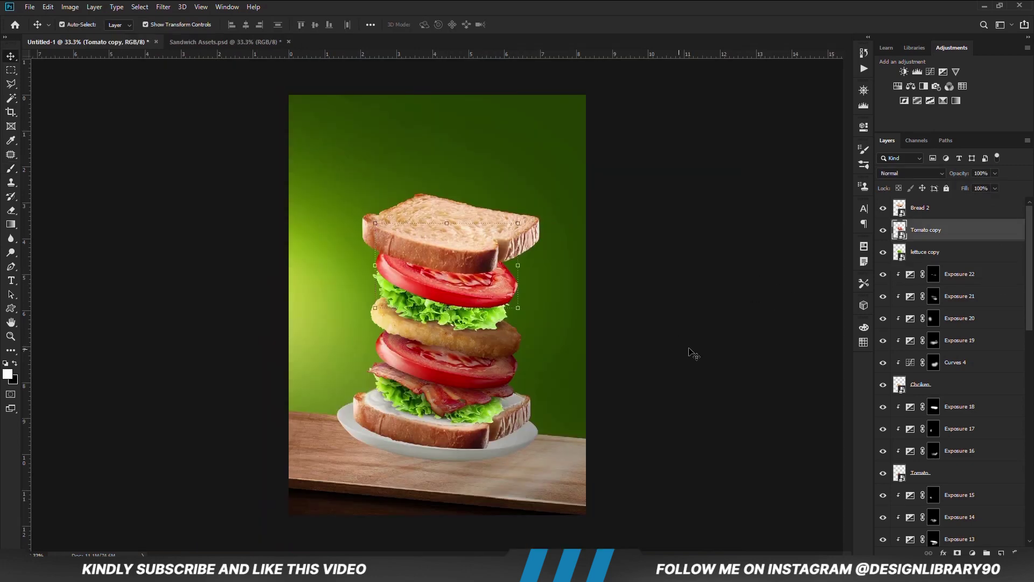
- Add Exposure 23 clipped to lettuce copy, painting white darkening under the tomato
left_click(927, 251)
left_click(972, 553)
left_click(965, 427)
key("ctrl+alt+g")
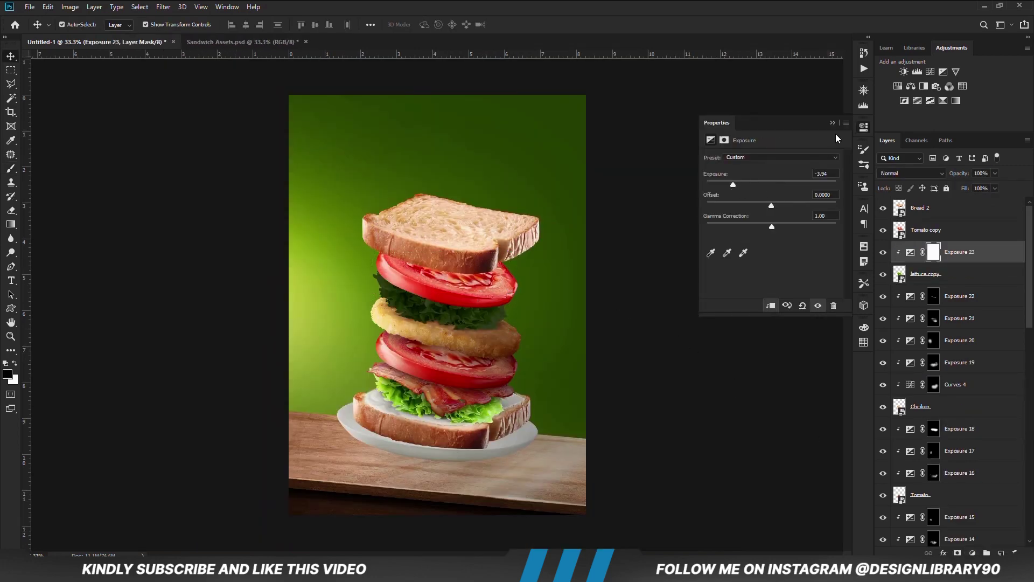
left_click(833, 123)
key("ctrl+i")
key("b")
right_click(441, 317)
left_click(247, 25)
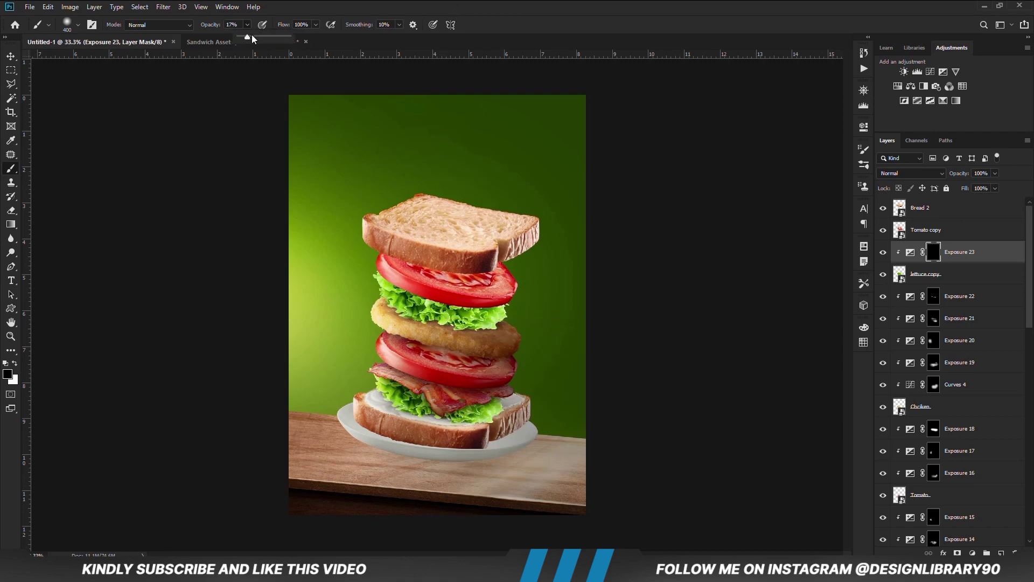
key("x")
left_click_drag(488, 309, 495, 281)
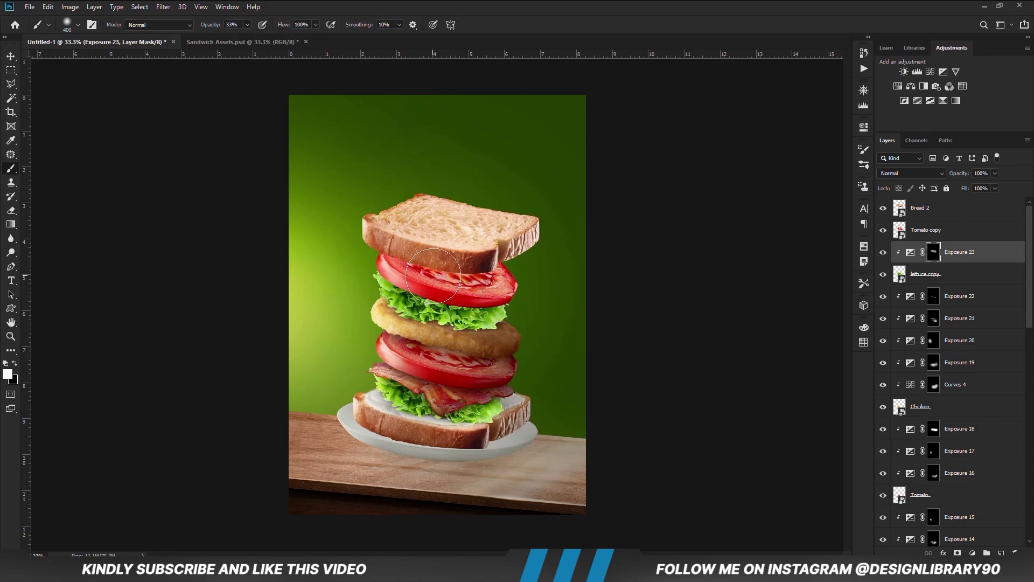
- Add Exposure 24 with an inverted mask and lower the brush opacity
left_click(973, 553)
left_click(964, 426)
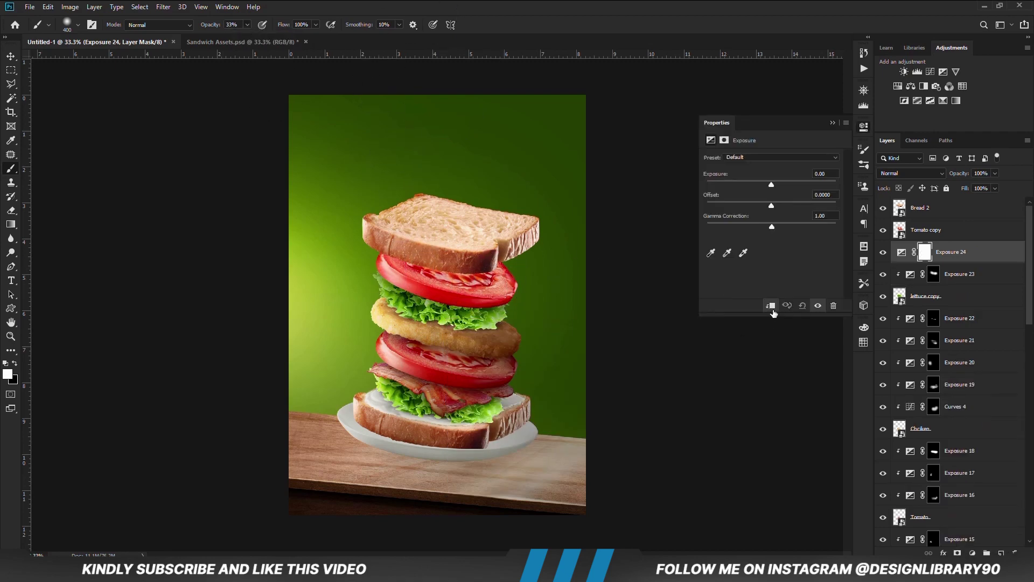
left_click(864, 126)
key("ctrl+i")
key("1")
key("8")
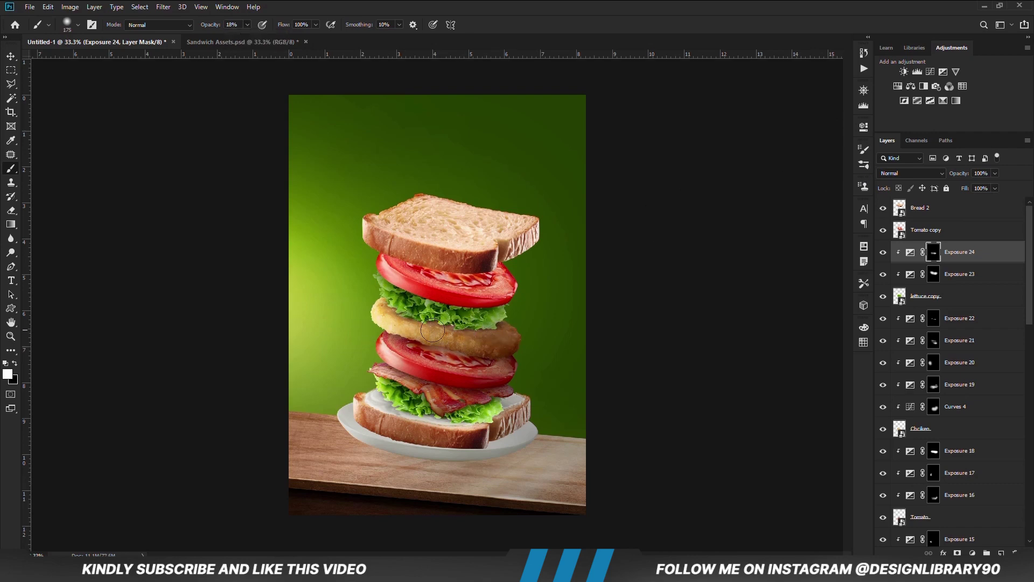
- Add a brightened Exposure 25 and paint its highlight onto the lettuce
left_click(973, 554)
left_click(964, 425)
left_click_drag(730, 156, 745, 156)
left_click(864, 127)
key("ctrl+i")
key("bracketright")
key("bracketright")
left_click_drag(385, 307, 357, 276)
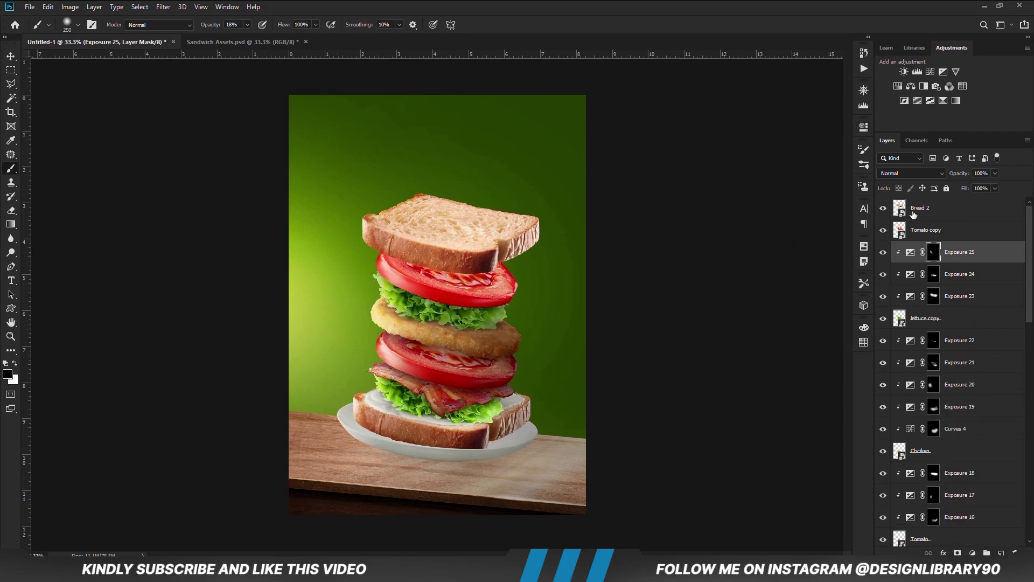
- Add a brightened Exposure 26 above Exposure 24, painted on the lettuce's left side
key("v")
left_click(960, 274)
left_click(973, 554)
left_click(965, 425)
left_click_drag(771, 185, 781, 184)
left_click(864, 127)
key("ctrl+i")
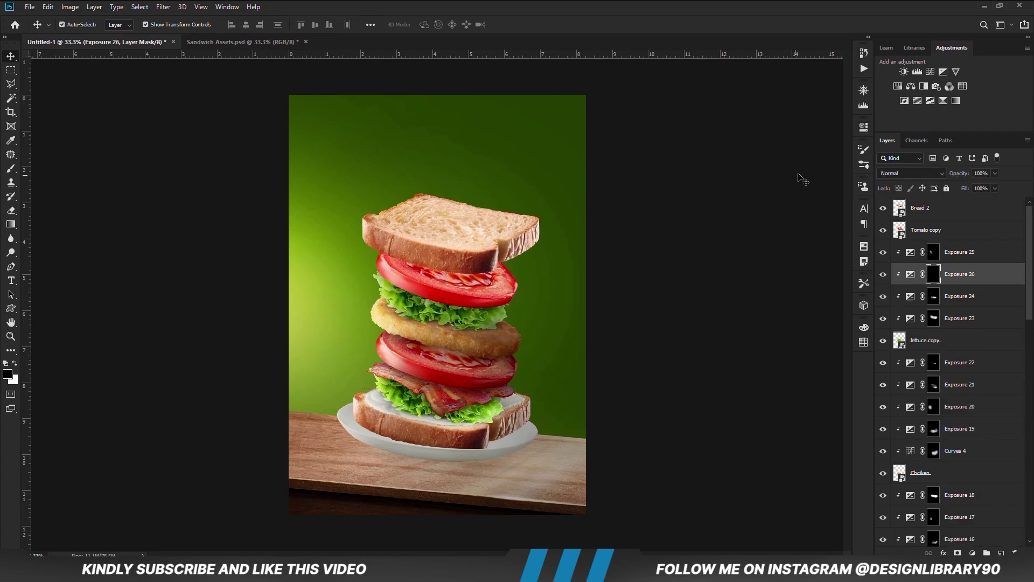
key("b")
left_click_drag(495, 315, 421, 316)
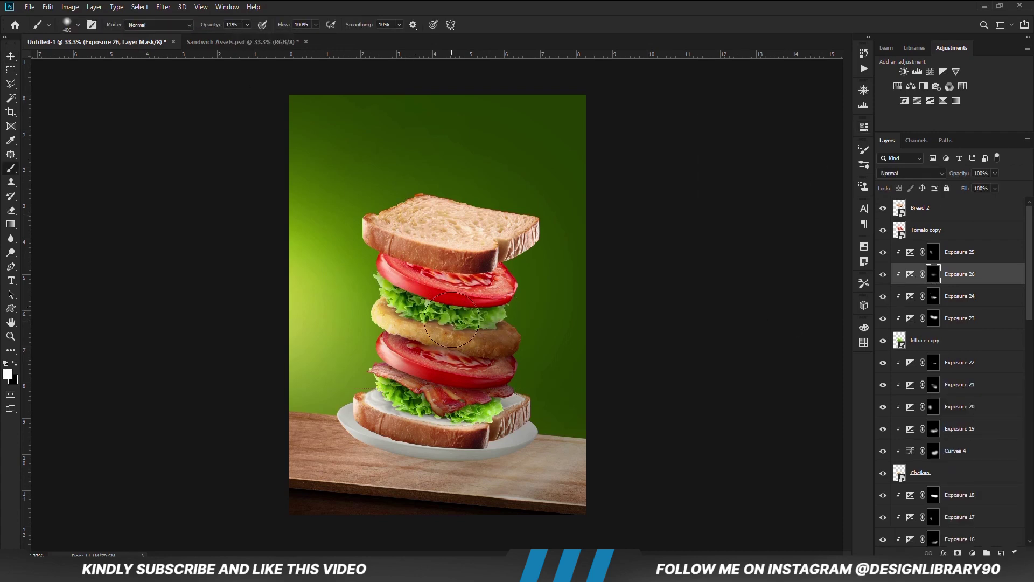
key("v")
key("alt+bracketright")
key("alt+bracketright")
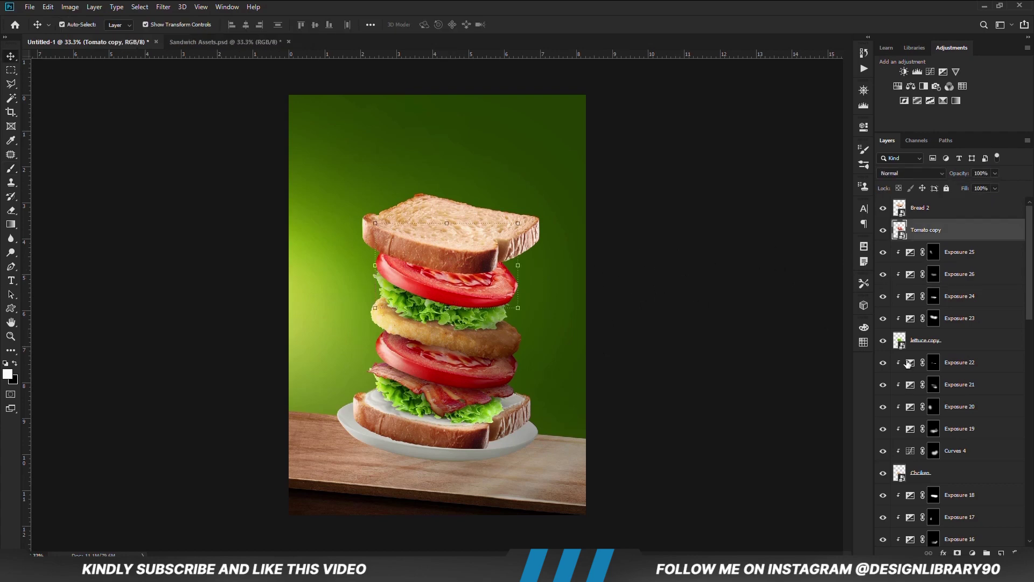
- Add a darkened, masked Exposure 27 shading the upper tomato's edges
left_click(972, 553)
left_click(970, 423)
left_click_drag(773, 186, 750, 185)
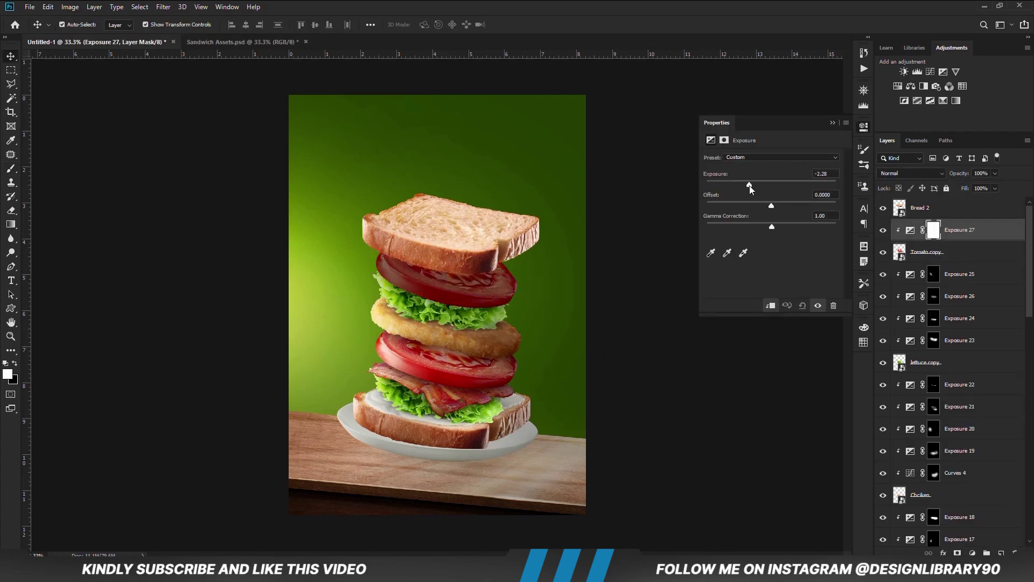
left_click(864, 127)
key("ctrl+i")
key("b")
mouse_move(542, 296)
left_mouse_down()
mouse_move(517, 280)
mouse_move(438, 305)
mouse_move(559, 282)
left_mouse_up()
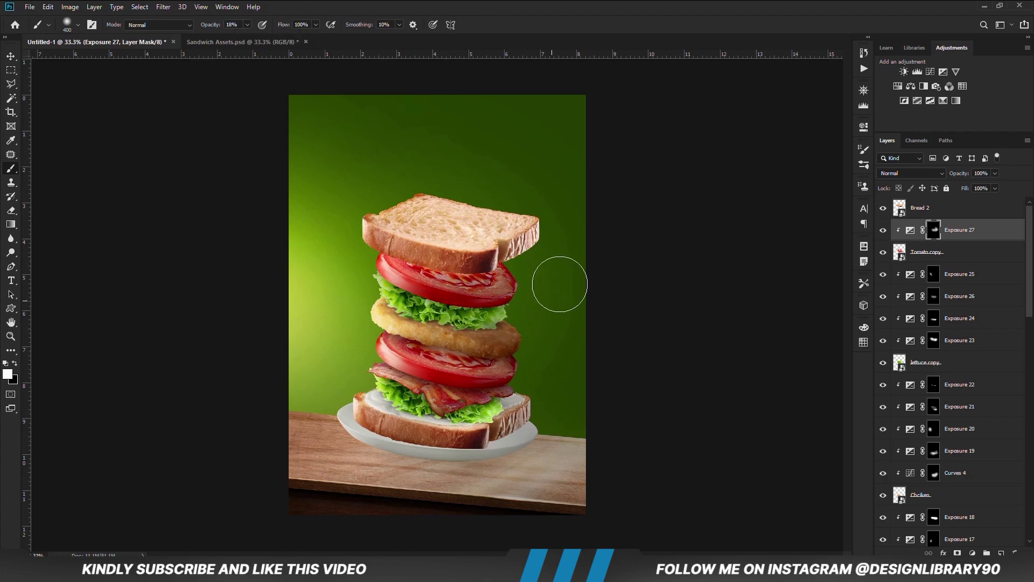
- Add masked Exposure 28 brightening the upper tomato's left edge
left_click(943, 72)
key("ctrl+i")
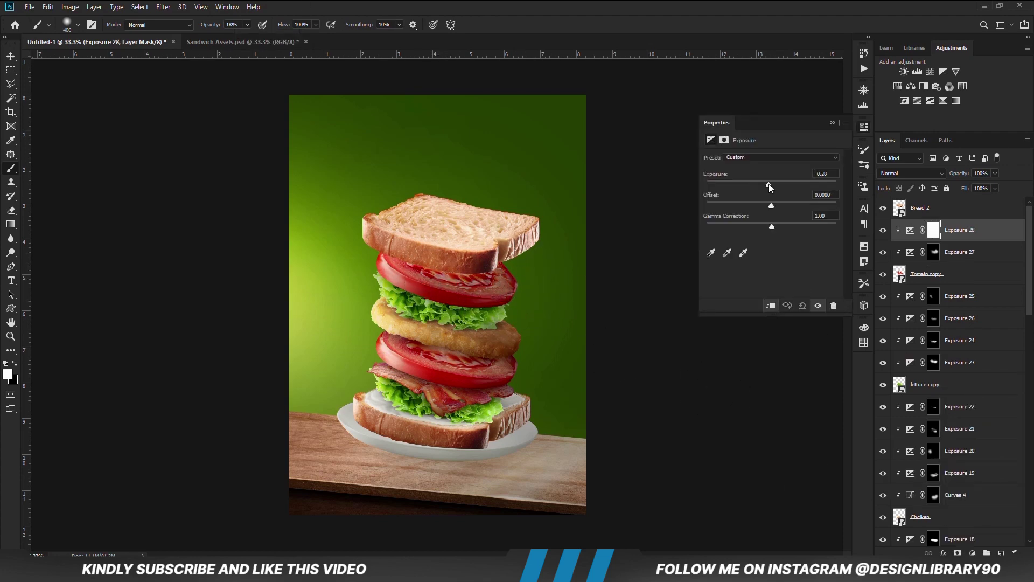
left_click(863, 127)
left_click_drag(387, 266, 367, 286)
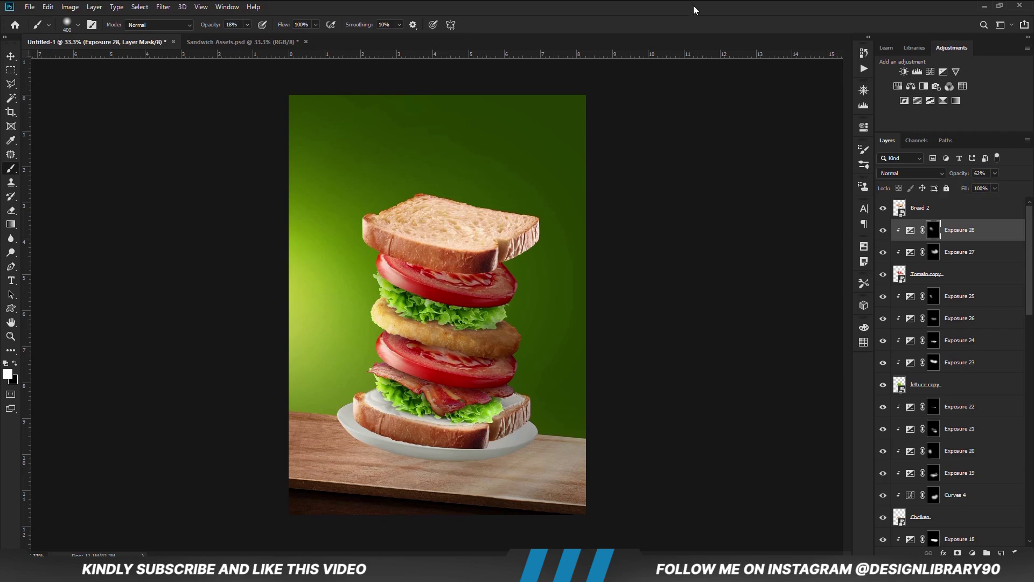
- Add a darkened Exposure 29 shading the tomato just under the top bread
left_click(944, 71)
left_click_drag(767, 185, 738, 185)
left_click(248, 24)
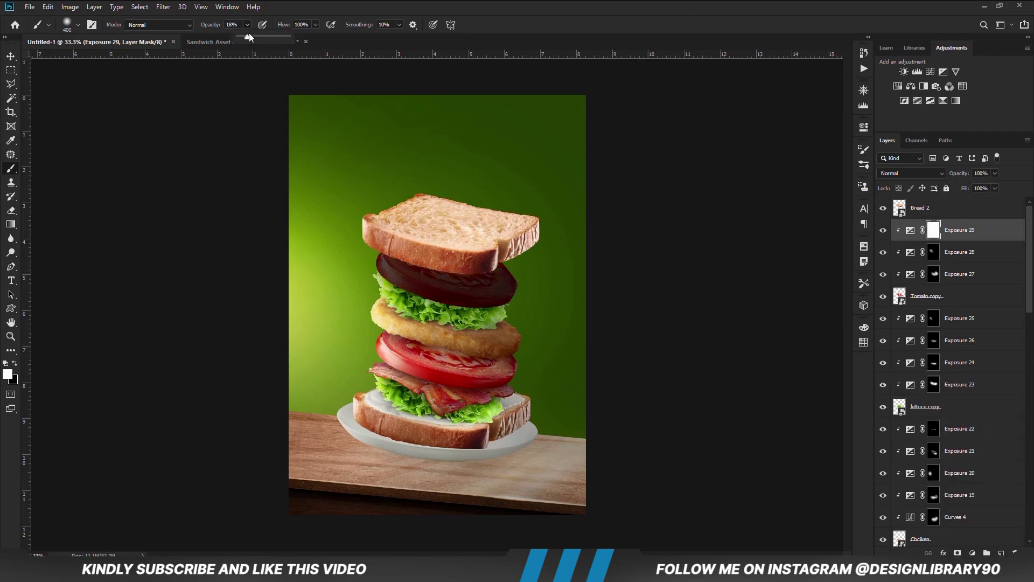
key("ctrl+i")
left_click_drag(469, 232, 466, 247)
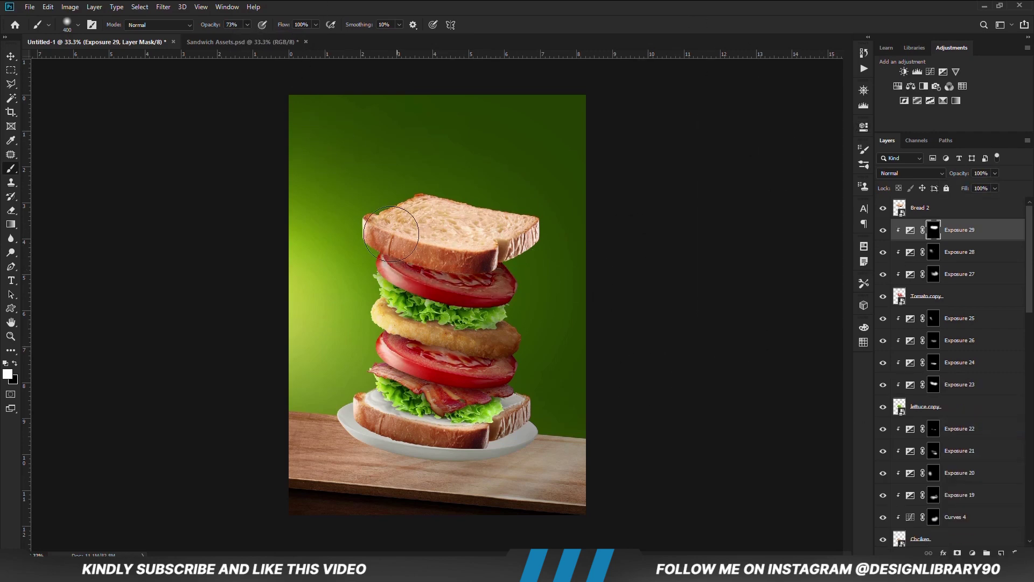
key("x")
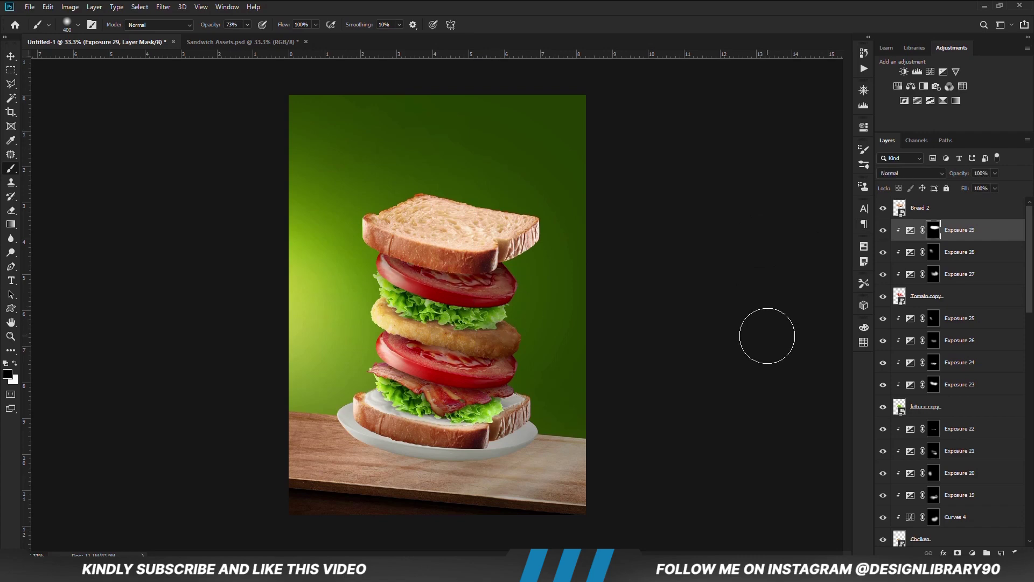
- Select the top bread layer and add Exposure 30 clipped to it
key("v")
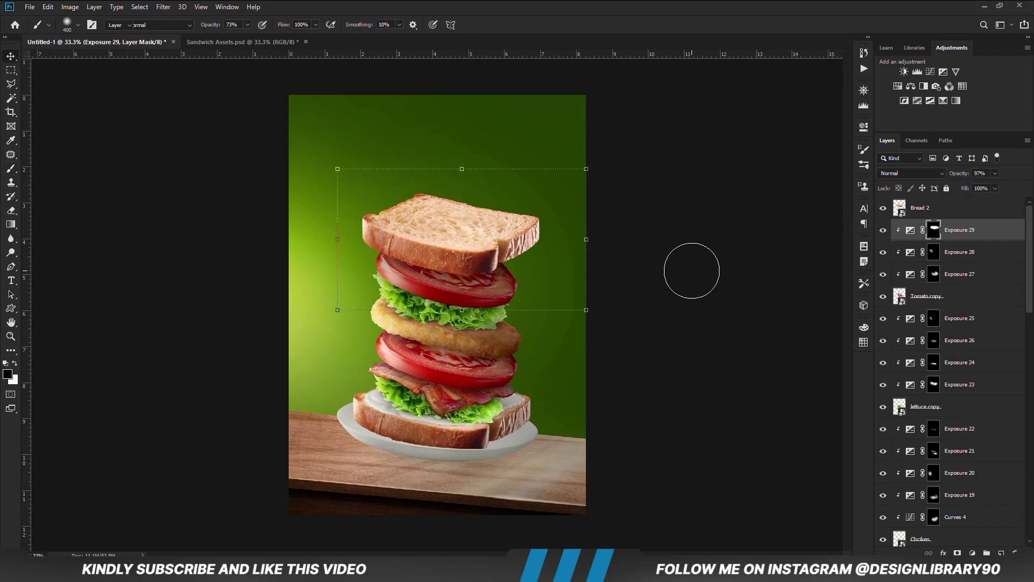
left_click(905, 209)
left_click(973, 553)
left_click(965, 422)
key("ctrl+alt+g")
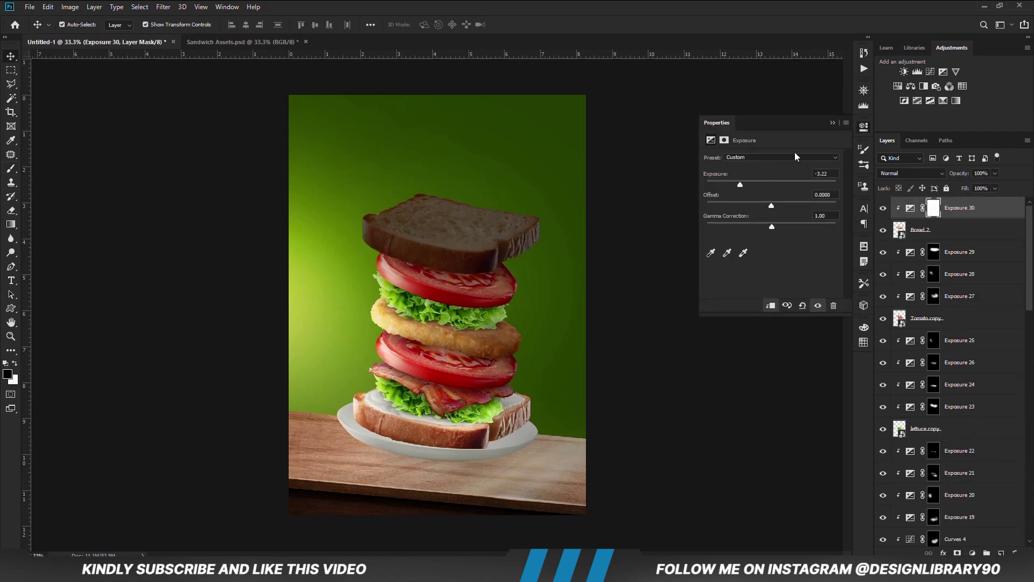
- Invert the Exposure 30 mask and paint white darkening onto parts of the top bread
key("ctrl+i")
key("b")
key("x")
left_click_drag(555, 231, 446, 301)
key("bracketleft")
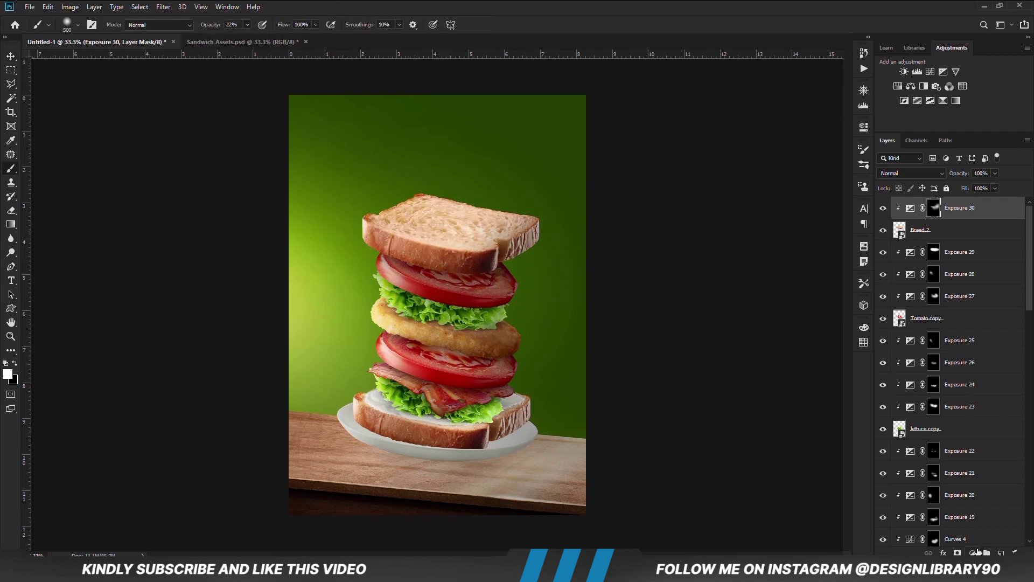
- Add clipped, darkened Exposure 31 with masked shading painted across the top bread
left_click(973, 552)
left_click(965, 423)
key("ctrl+alt+g")
left_click_drag(772, 185, 750, 183)
key("ctrl+i")
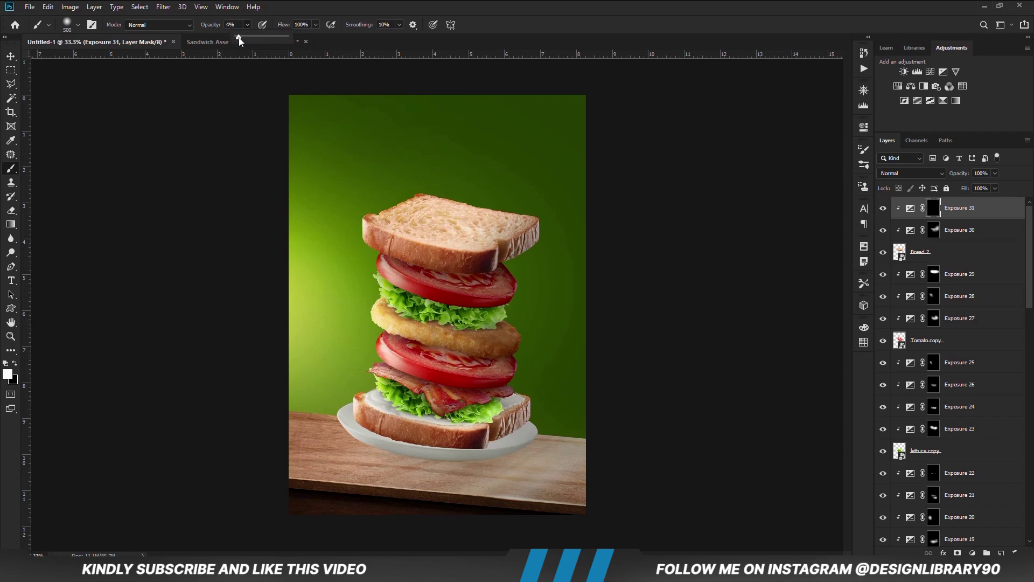
key("1")
right_click(461, 225)
key("bracketright")
key("bracketright")
key("bracketright")
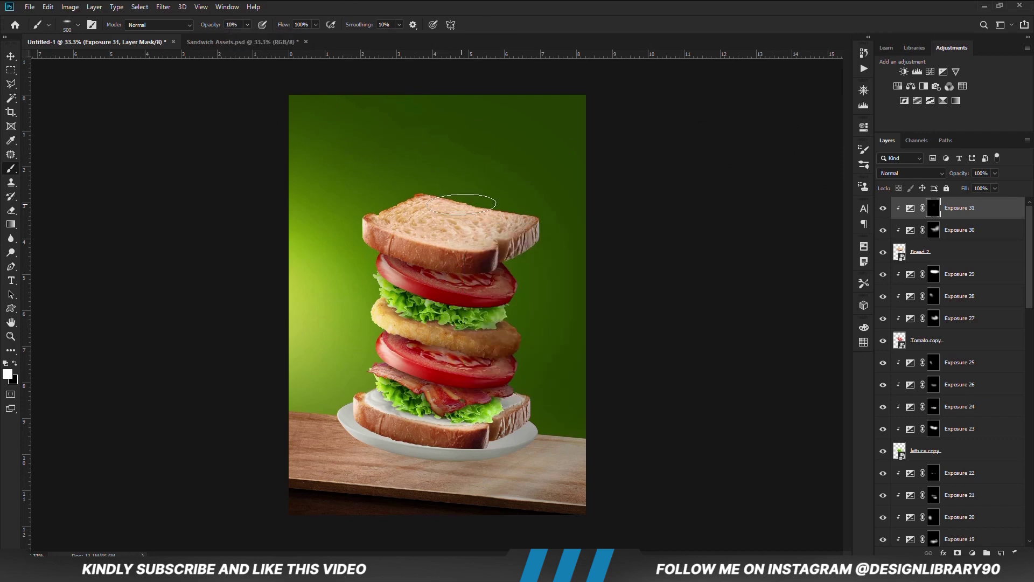
left_click_drag(377, 221, 517, 227)
left_click(882, 208)
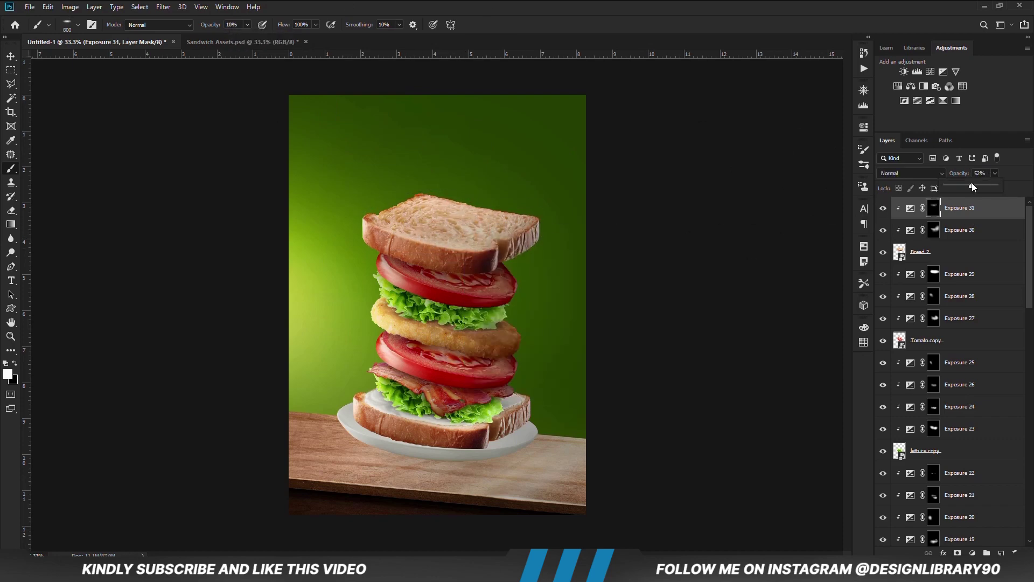
- Add a brightened Exposure 32 on the bread with an inverted mask and smaller brush
left_click(972, 553)
left_click(835, 423)
left_click_drag(772, 185, 778, 182)
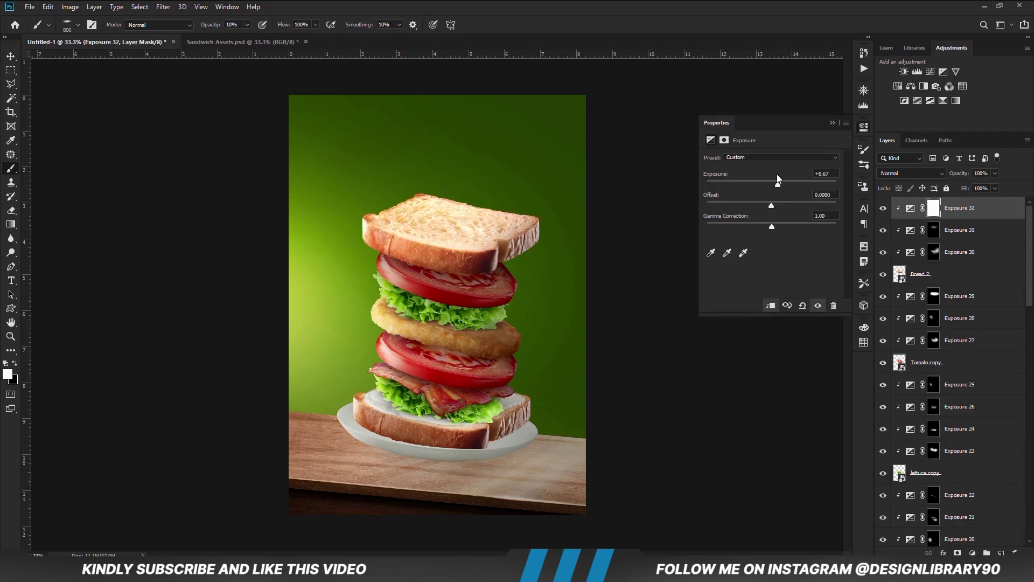
left_click(832, 122)
key("ctrl+i")
key("bracketleft")
key("bracketleft")
right_click(392, 264)
key("bracketleft")
key("bracketleft")
key("bracketleft")
key("Escape")
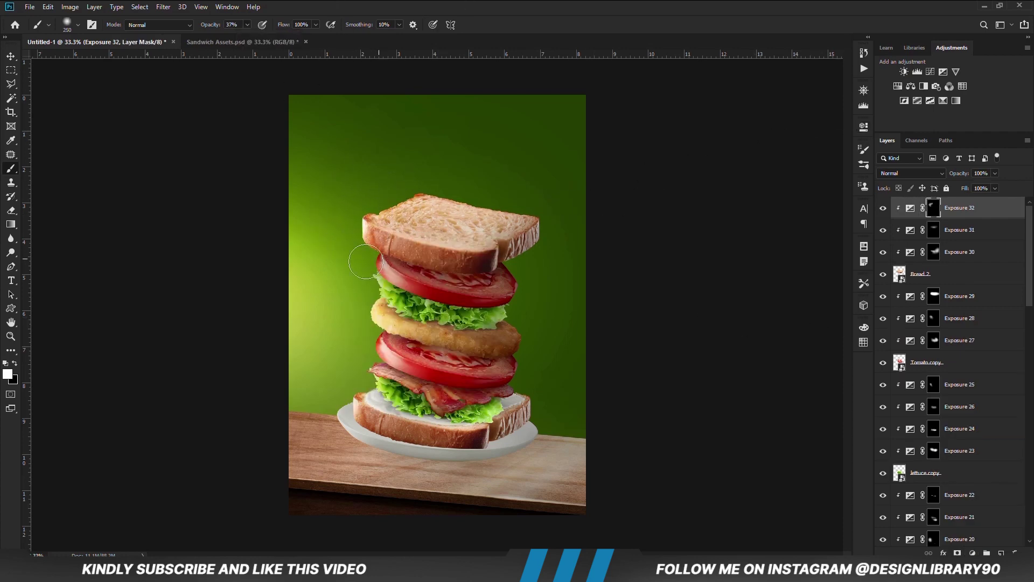
- Add a brightened Exposure 33 above Exposure 16, painted on the lower tomato
key("v")
left_click(447, 361)
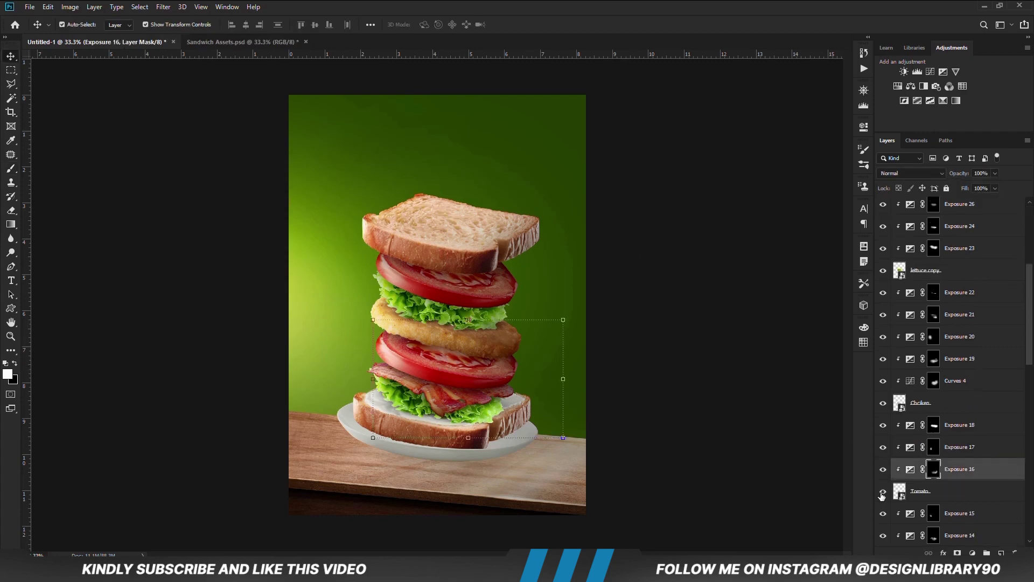
double_click(965, 426)
left_click(944, 71)
left_click_drag(763, 185, 772, 183)
left_click(833, 123)
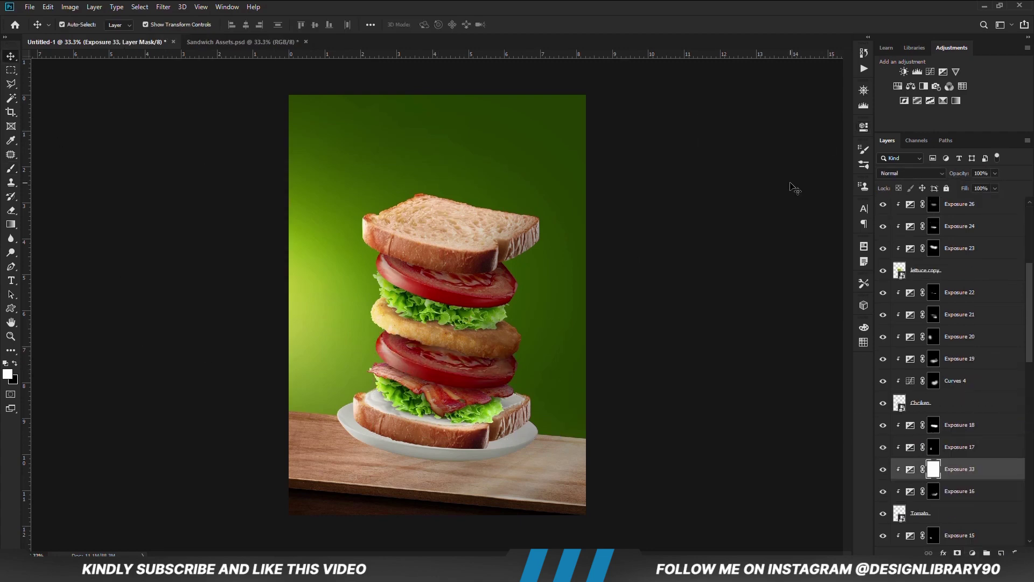
key("ctrl+i")
key("b")
left_click_drag(403, 323, 464, 321)
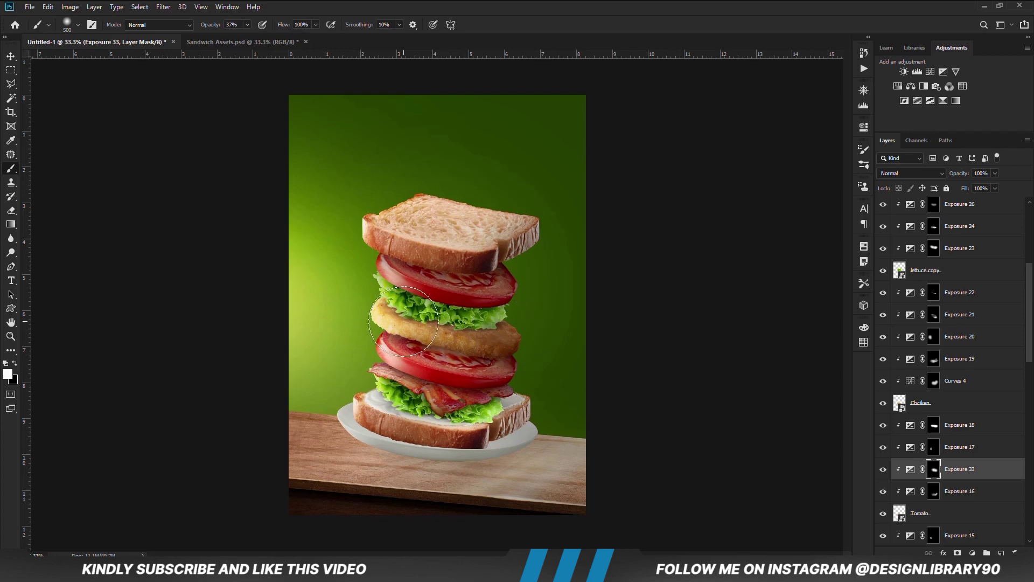
key("v")
left_click(465, 463)
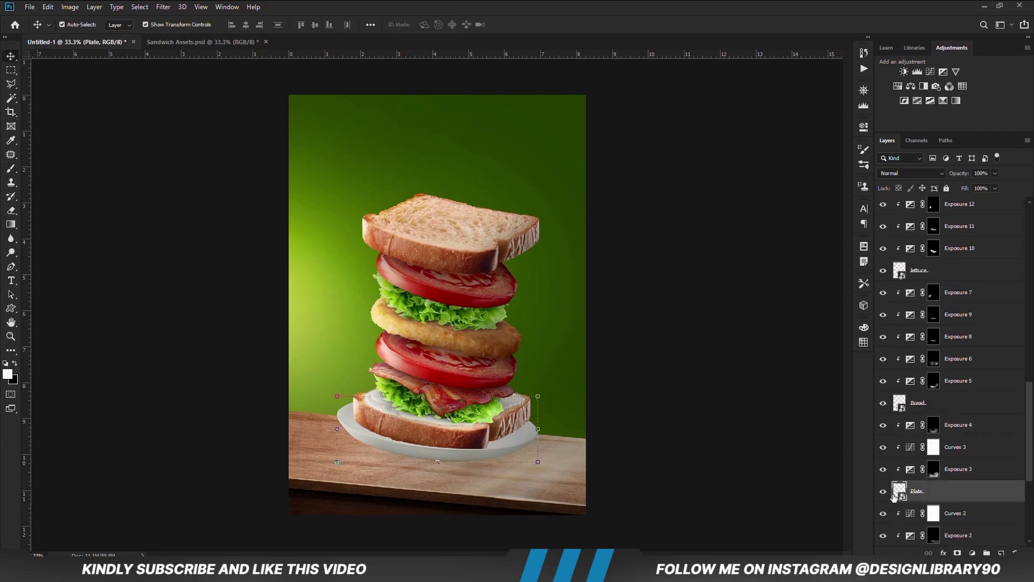
- Add an Exposure adjustment clipped to the plate, lower its exposure, and invert its mask
left_click(944, 72)
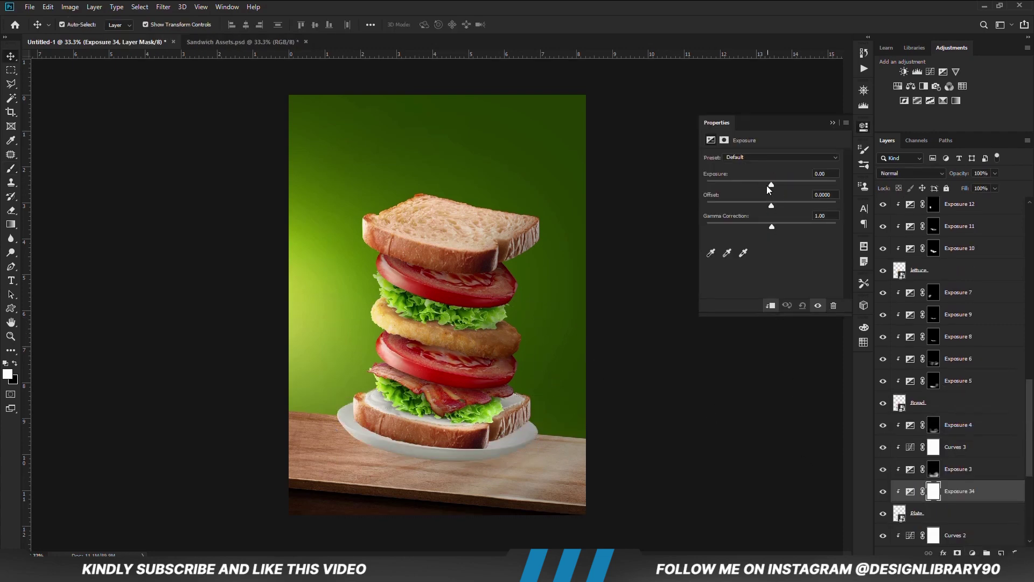
left_click_drag(767, 185, 754, 185)
left_click(833, 123)
key("ctrl+i")
- Set a soft brush to 84% opacity and try a stroke over the bread, then undo it
key("b")
right_click(469, 385)
key("Escape")
left_click_drag(247, 25, 272, 43)
scroll(492, 429, "up", 4)
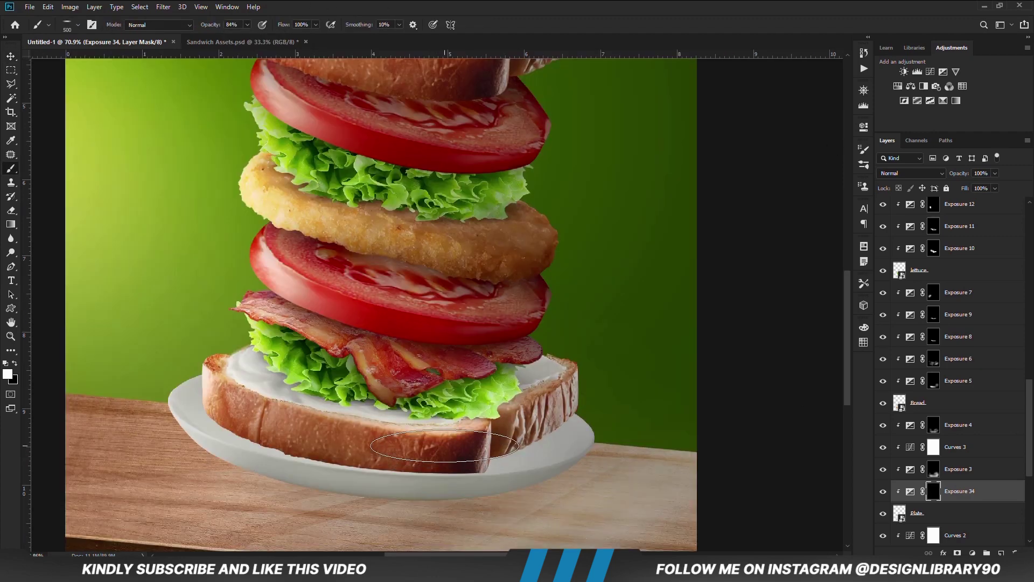
right_click(505, 414)
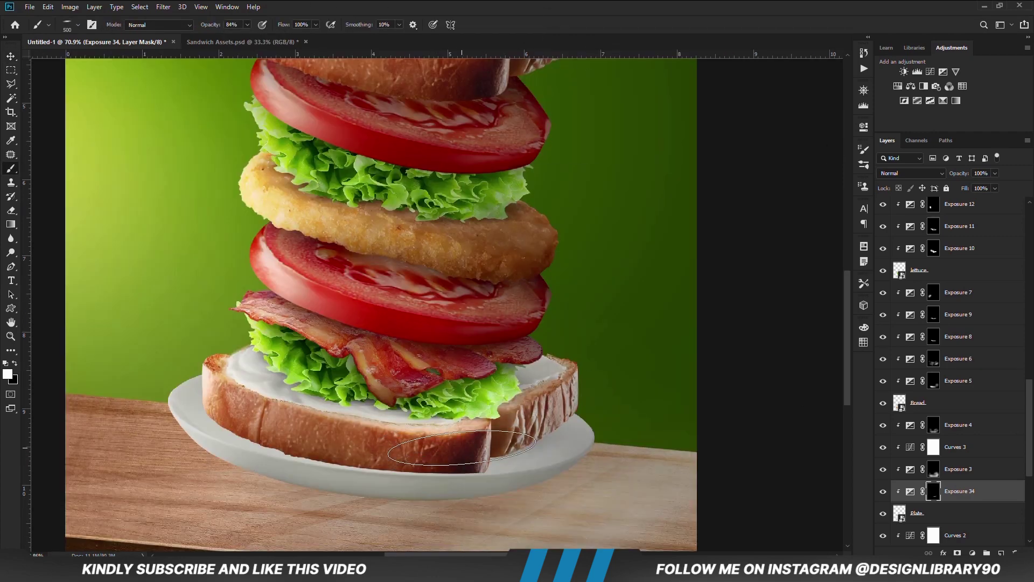
left_click_drag(469, 438, 474, 445)
key("ctrl+z")
key("ctrl+z")
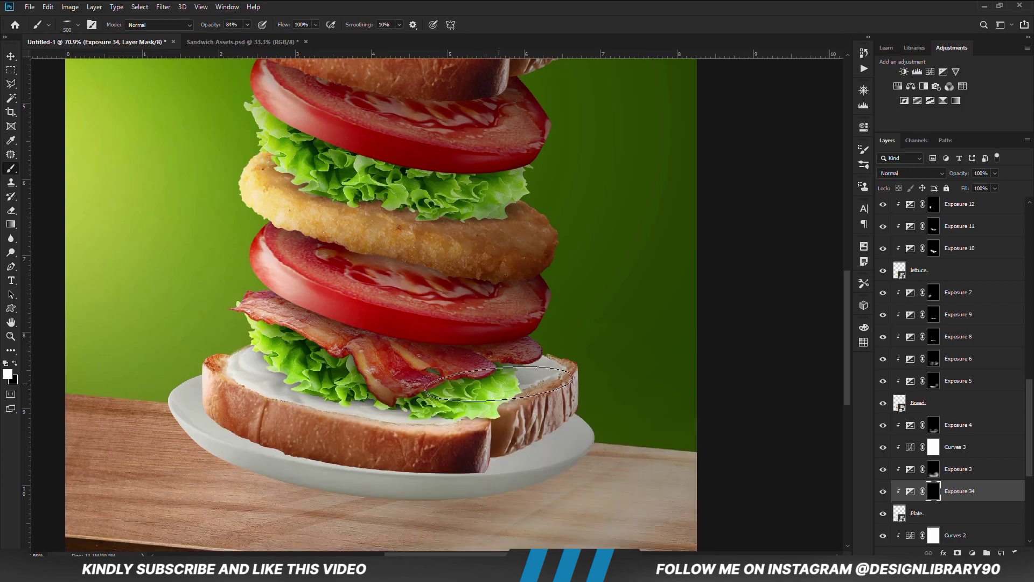
- Paint white at full opacity with a small brush under the bread's bottom edge
left_click(247, 24)
left_click_drag(254, 40, 266, 40)
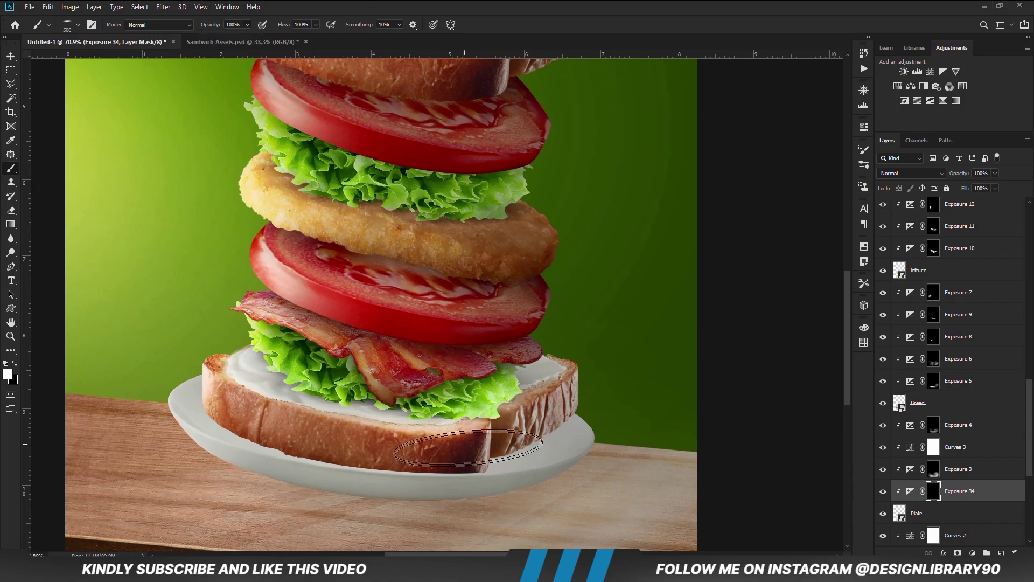
key("bracketleft")
key("bracketleft")
key("bracketleft")
scroll(477, 446, "up", 3, "alt")
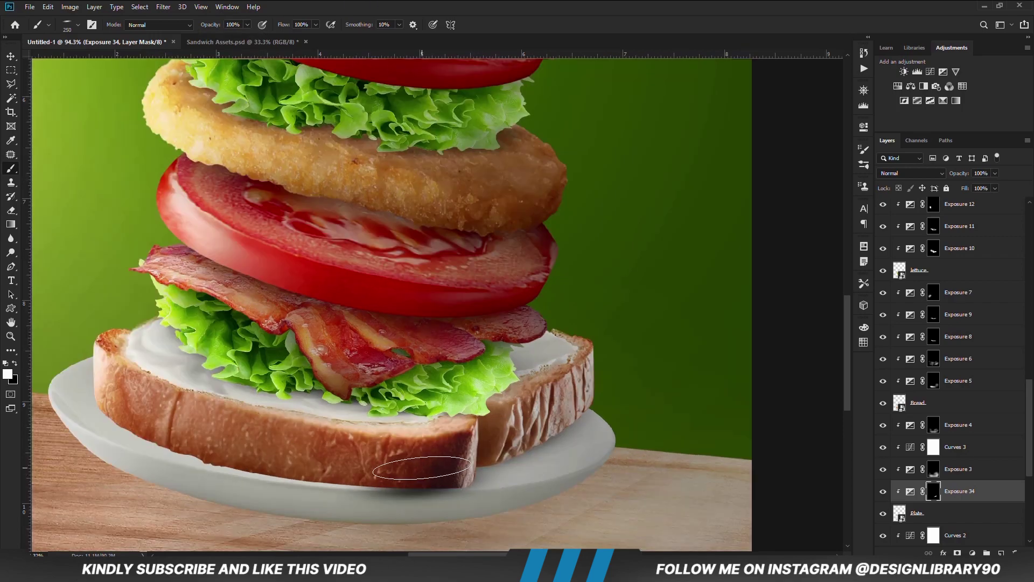
key("x")
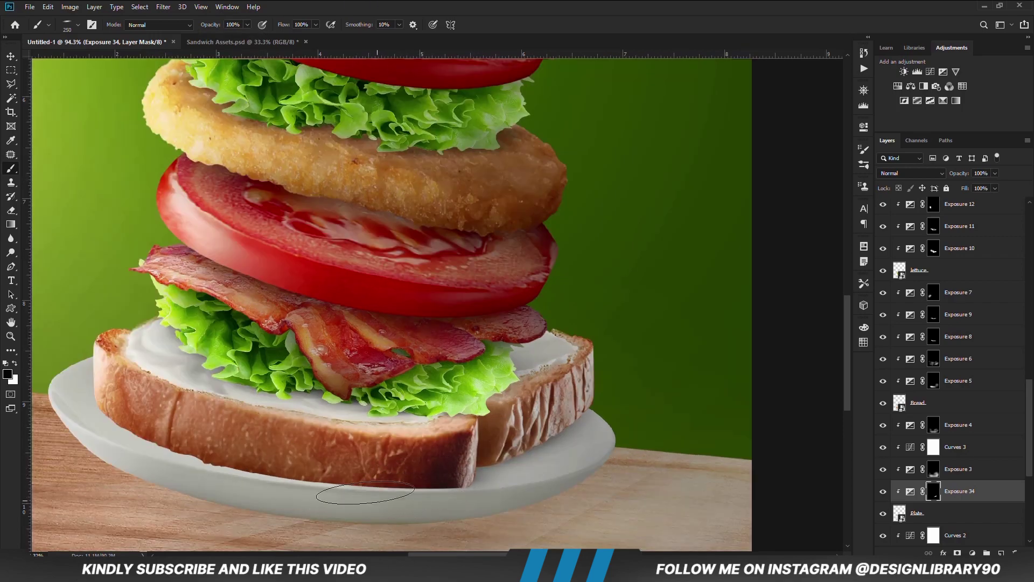
key("x")
key("bracketleft")
key("bracketleft")
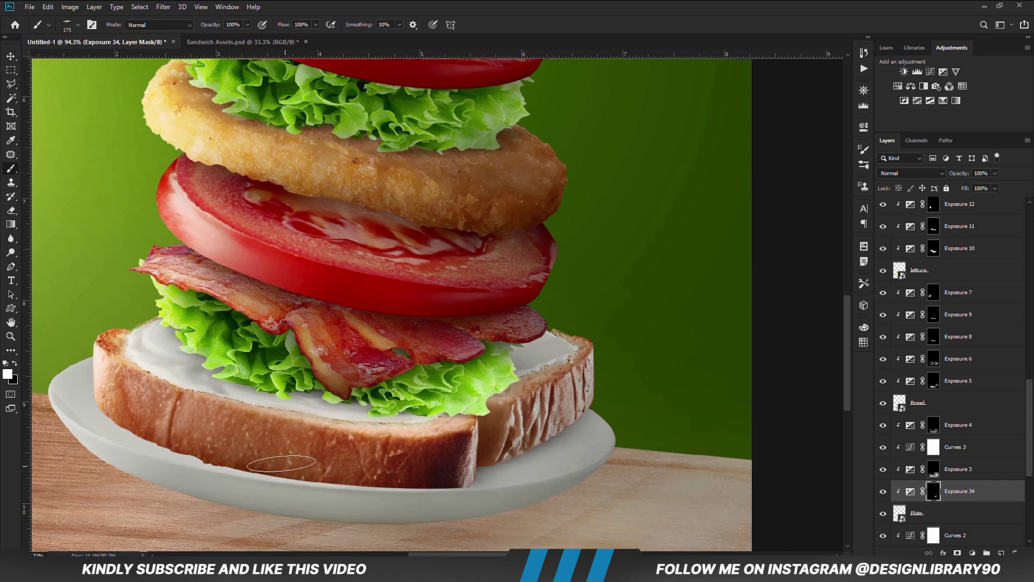
right_click(151, 426)
key("Escape")
left_click_drag(173, 440, 152, 433)
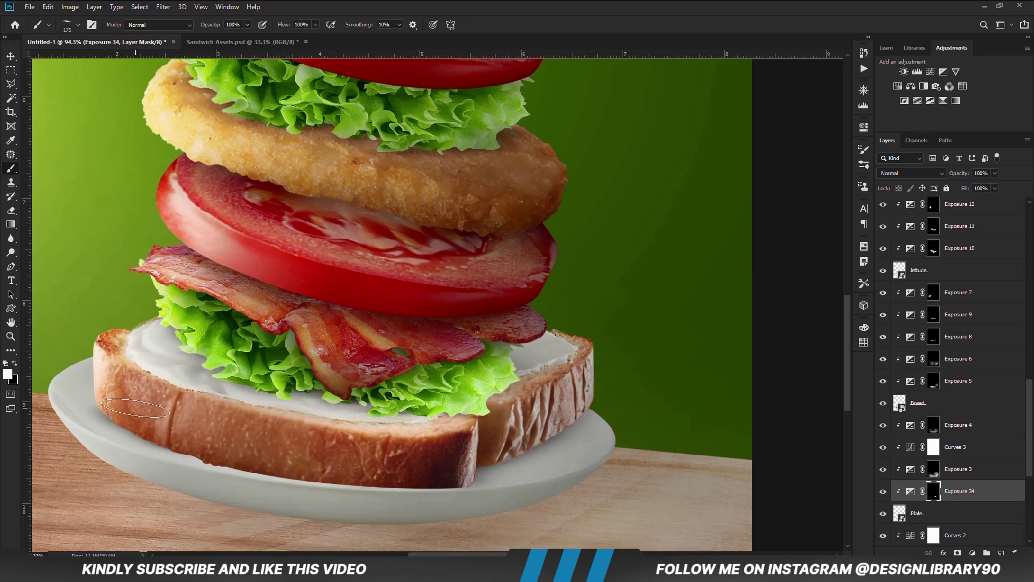
left_click_drag(152, 432, 178, 438)
- Resize the brush, switch to black, and set brush opacity to 70%
key("bracketright")
key("x")
key("bracketright")
key("bracketright")
key("bracketright")
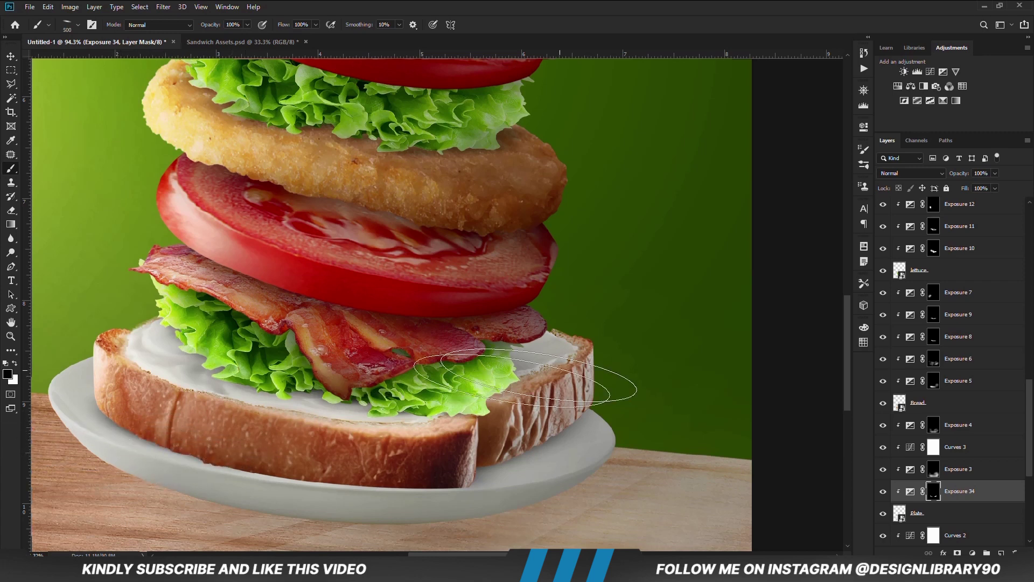
key("bracketleft")
key("bracketleft")
key("bracketleft")
key("bracketleft")
key("bracketleft")
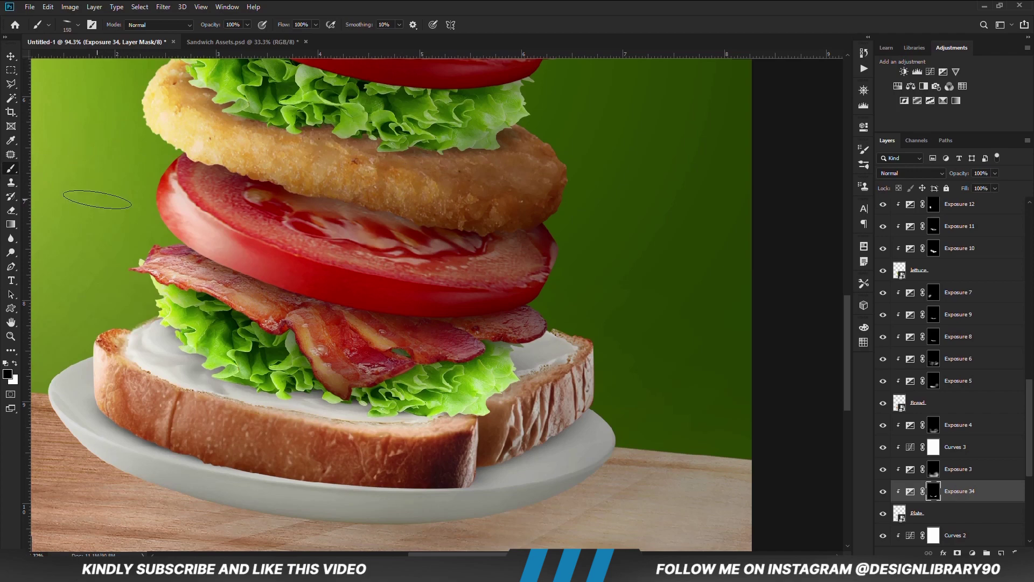
left_click(247, 25)
scroll(275, 445, "down", 2)
key("bracketright")
key("bracketright")
key("bracketright")
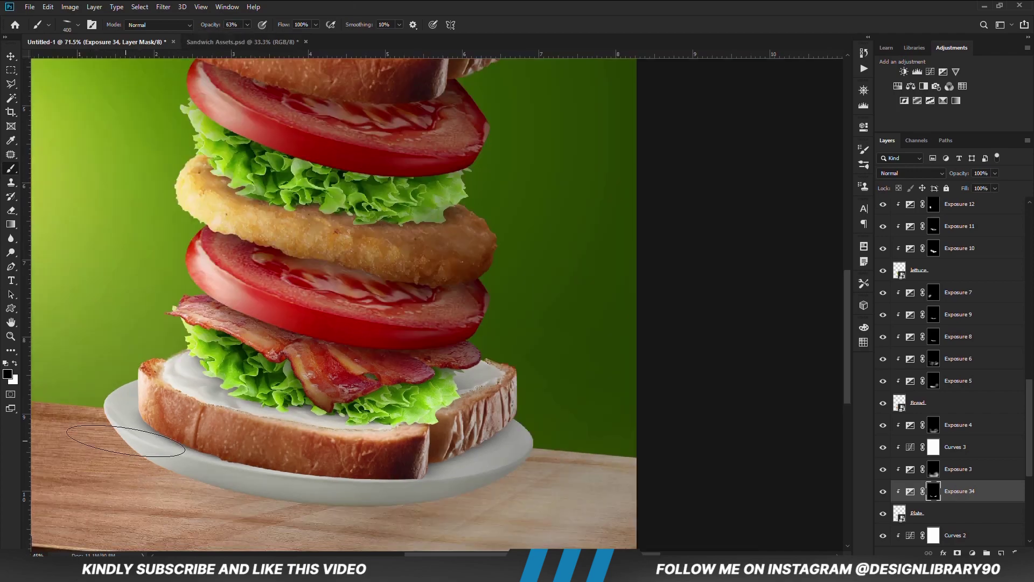
scroll(583, 435, "down", 1)
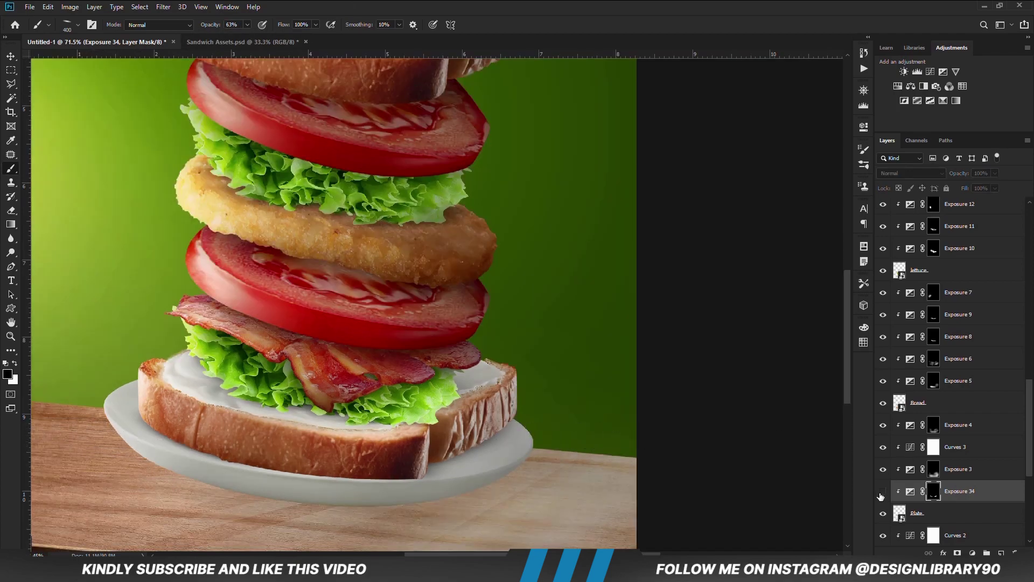
scroll(598, 477, "down", 2)
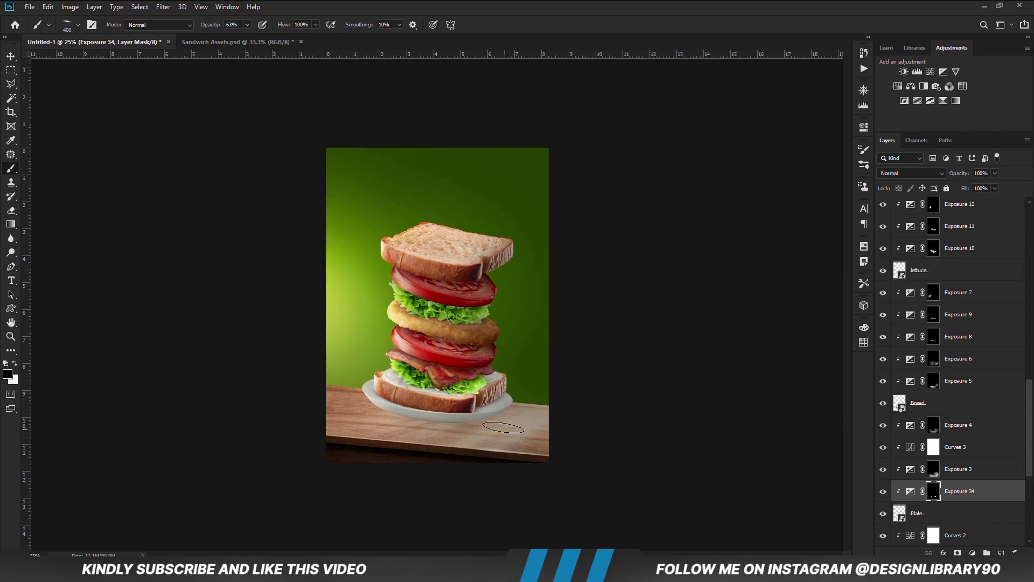
scroll(503, 428, "up", 3)
key("bracketleft")
key("bracketleft")
key("bracketleft")
right_click(531, 447)
key("Escape")
key("7")
- Switch to the Move tool and select a layer lower in the stack
scroll(463, 442, "down", 2)
key("v")
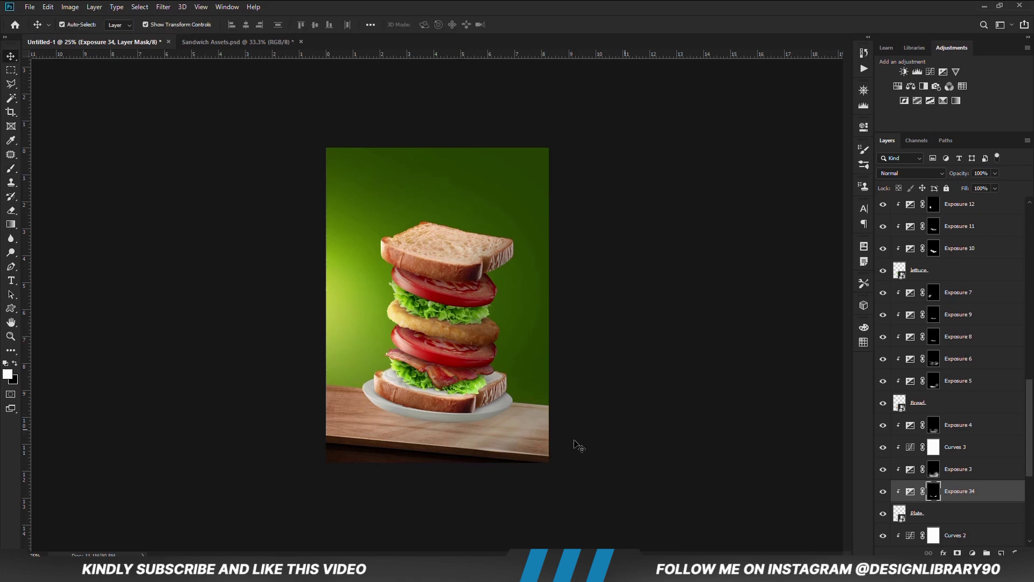
left_click(436, 446)
scroll(953, 510, "down", 1)
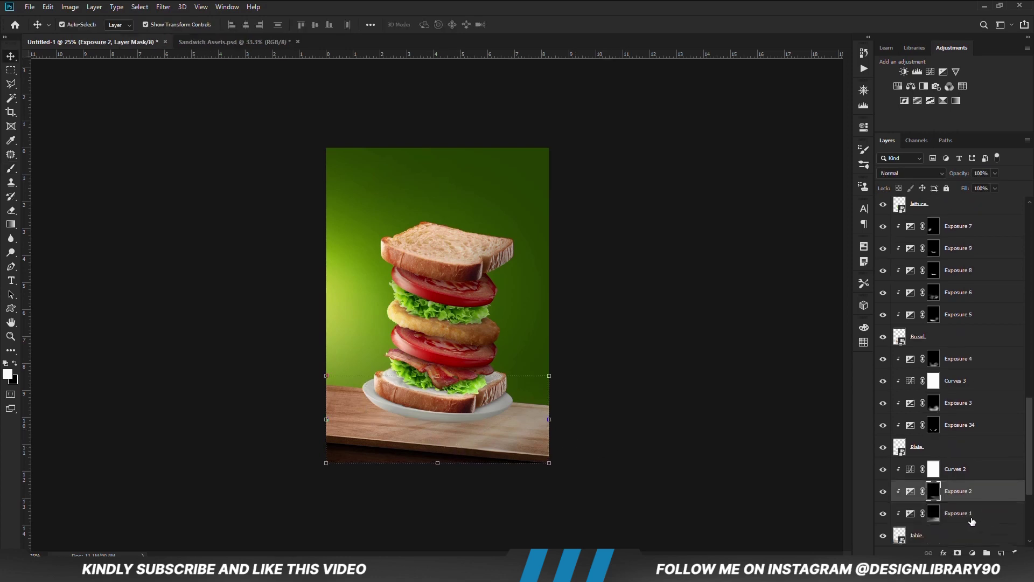
- Create a new empty shadow layer above Curves 2
scroll(965, 512, "down", 3)
key("alt+bracketright")
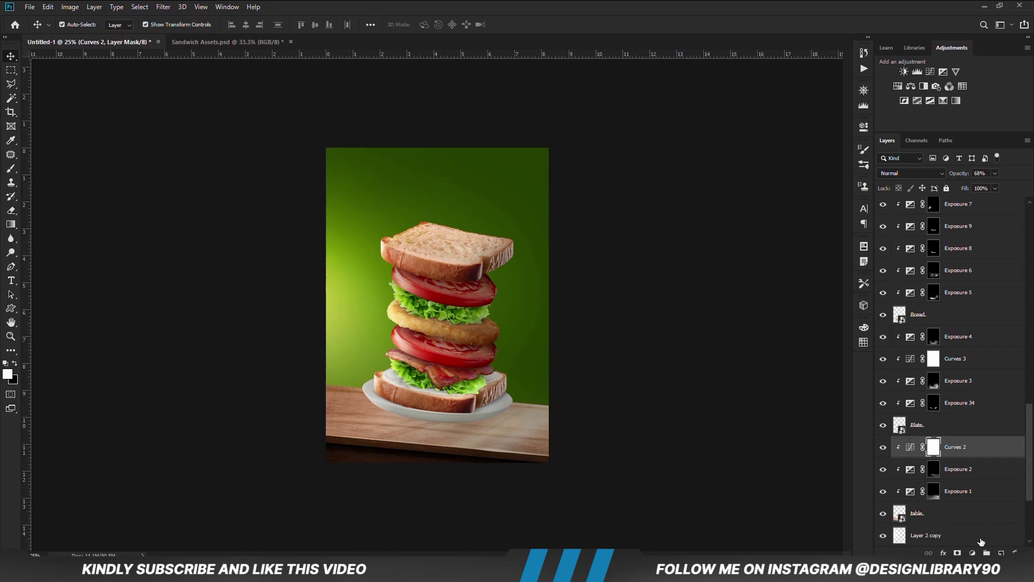
left_click(998, 551)
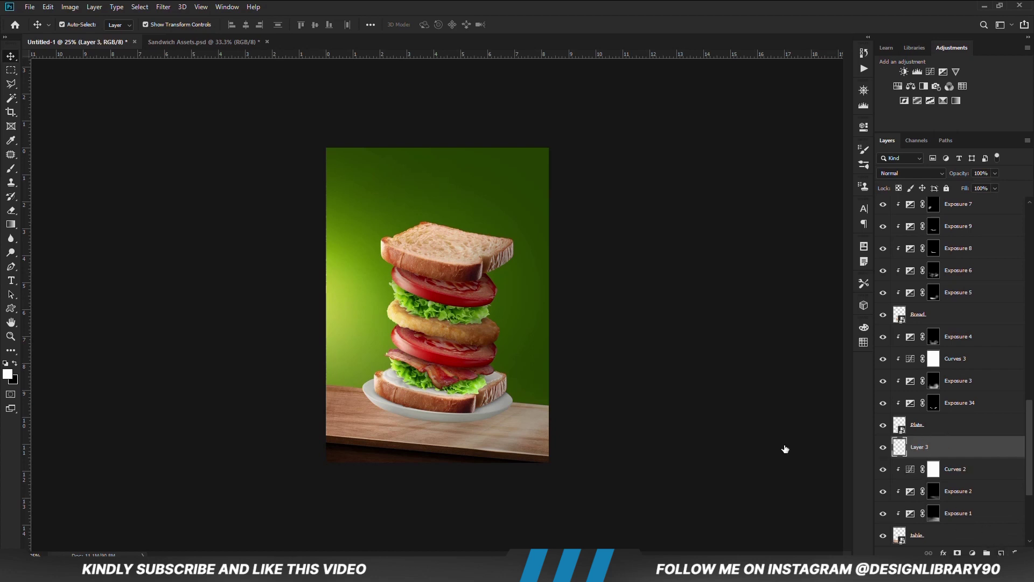
- Paint a soft black shadow under the plate with a flattened elliptical brush at full opacity
left_click(11, 168)
left_click(46, 169)
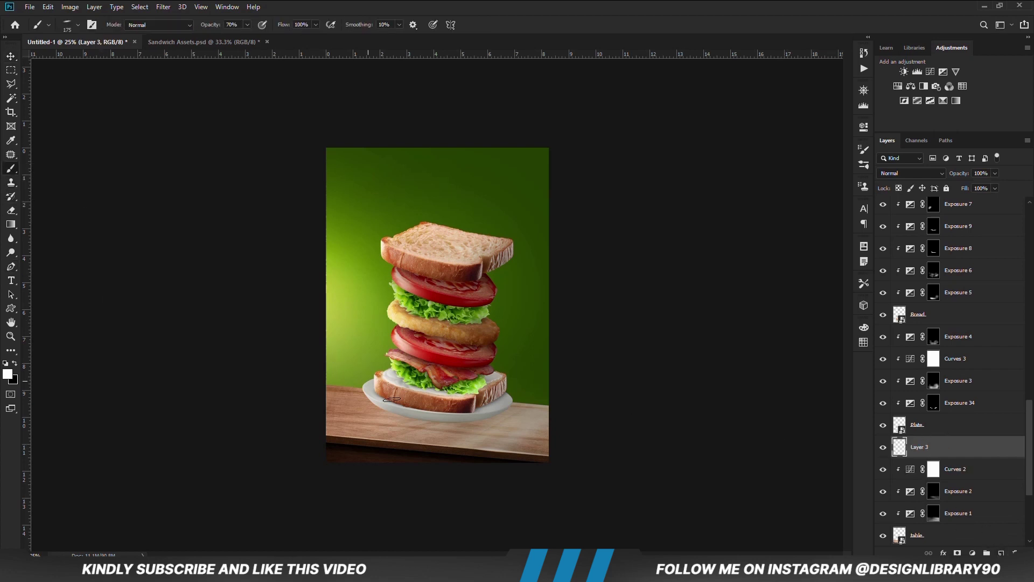
right_click(404, 430)
left_click_drag(444, 415, 445, 424)
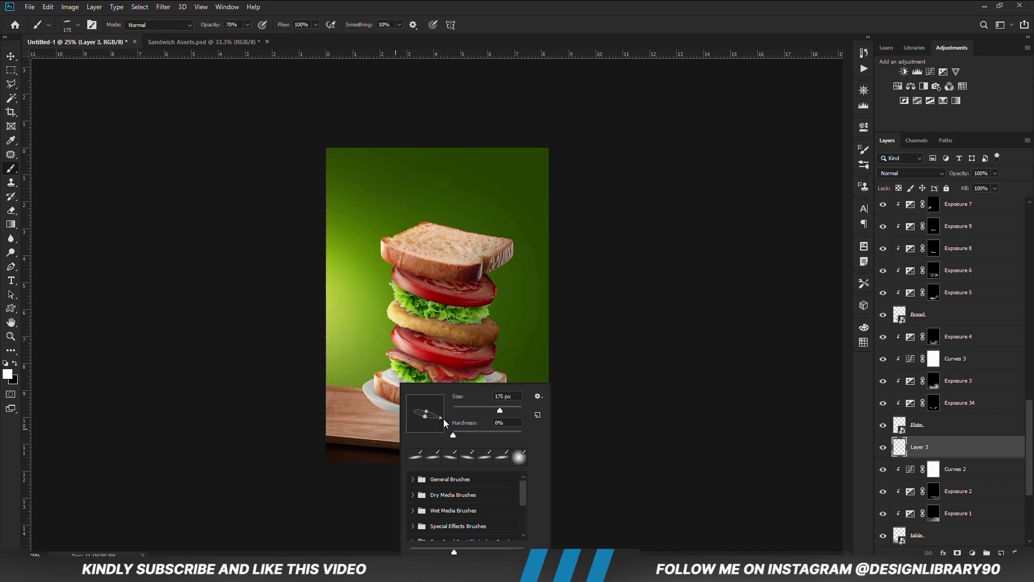
key("Return")
left_click_drag(268, 41, 378, 334)
key("x")
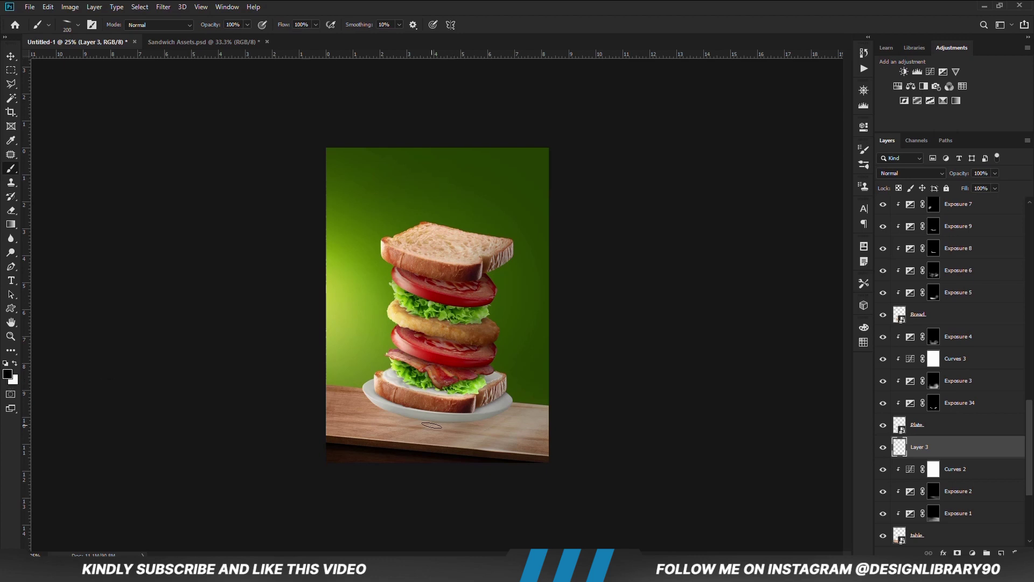
right_click(445, 423)
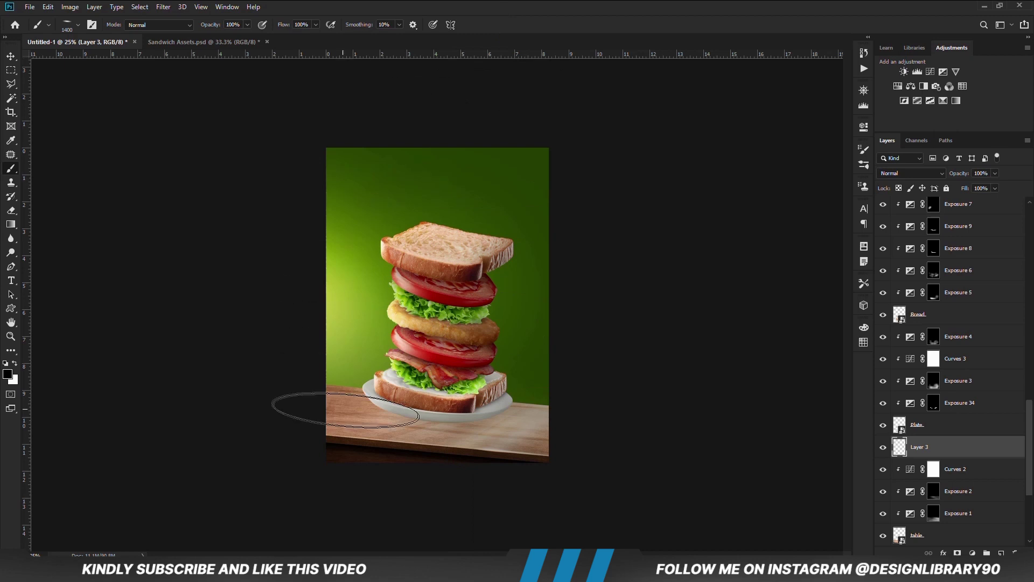
right_click(399, 405)
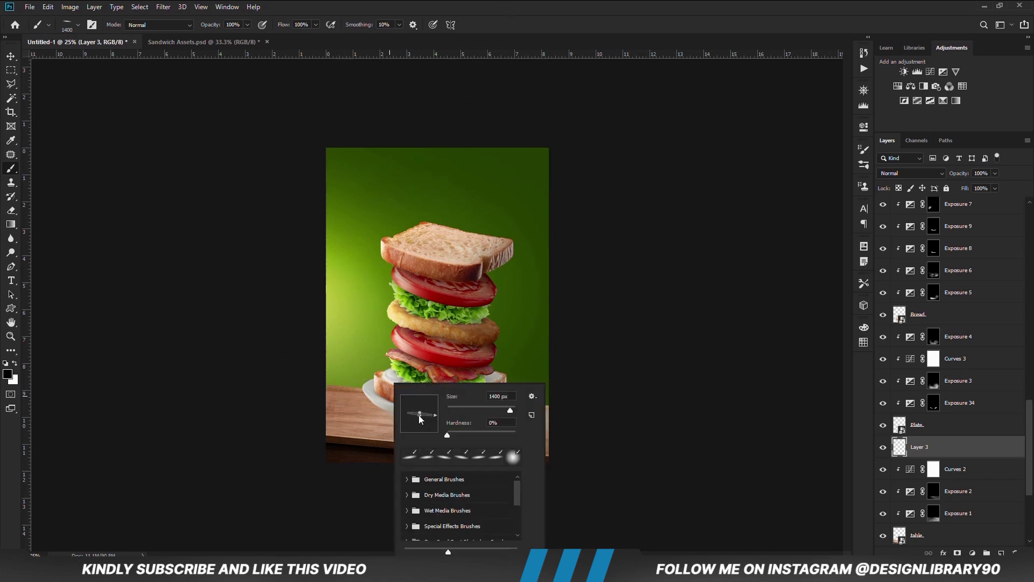
left_click(461, 24)
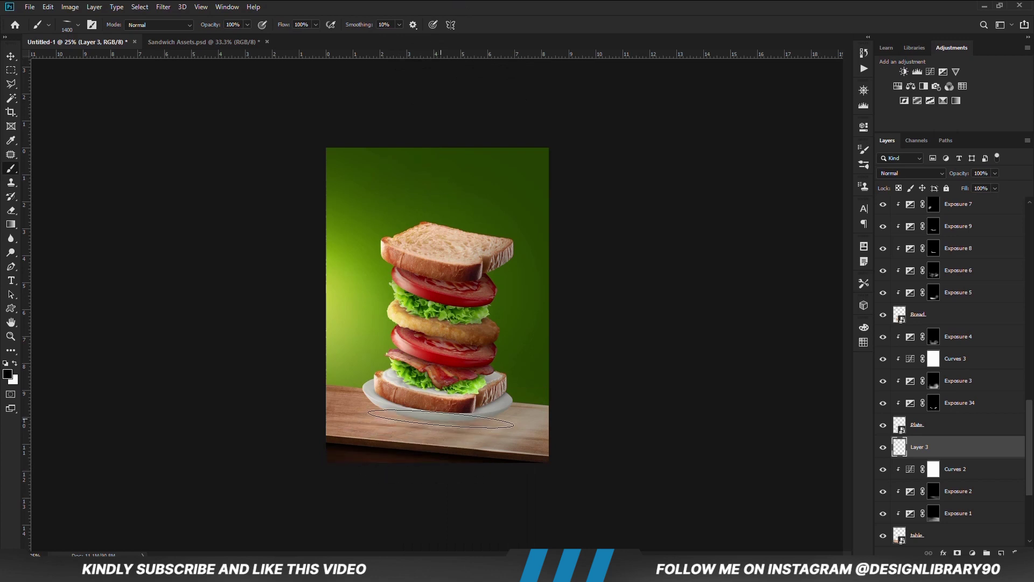
left_click(441, 420)
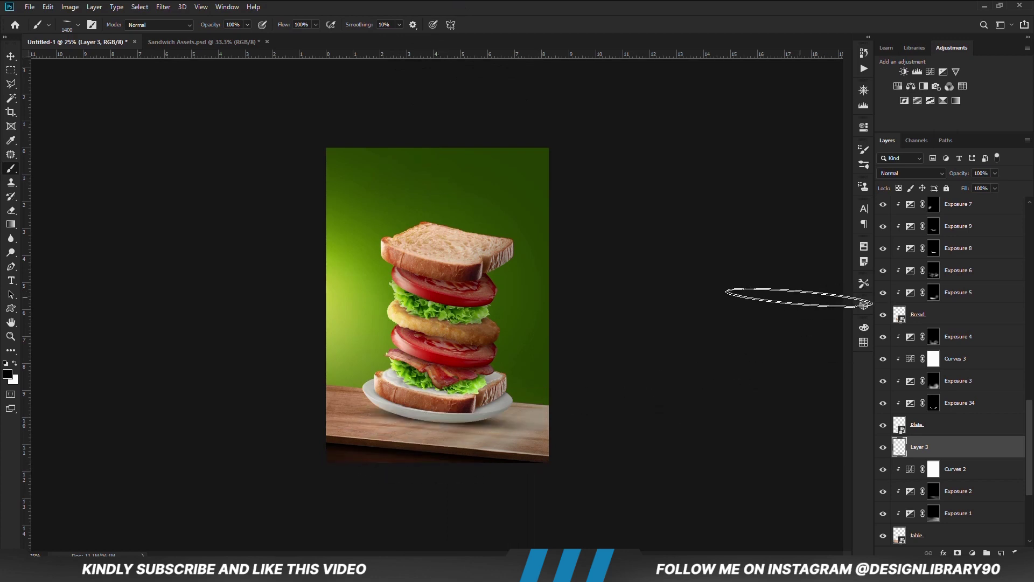
- Blend the shadow layer in Overlay mode and add a layer mask
left_click(917, 177)
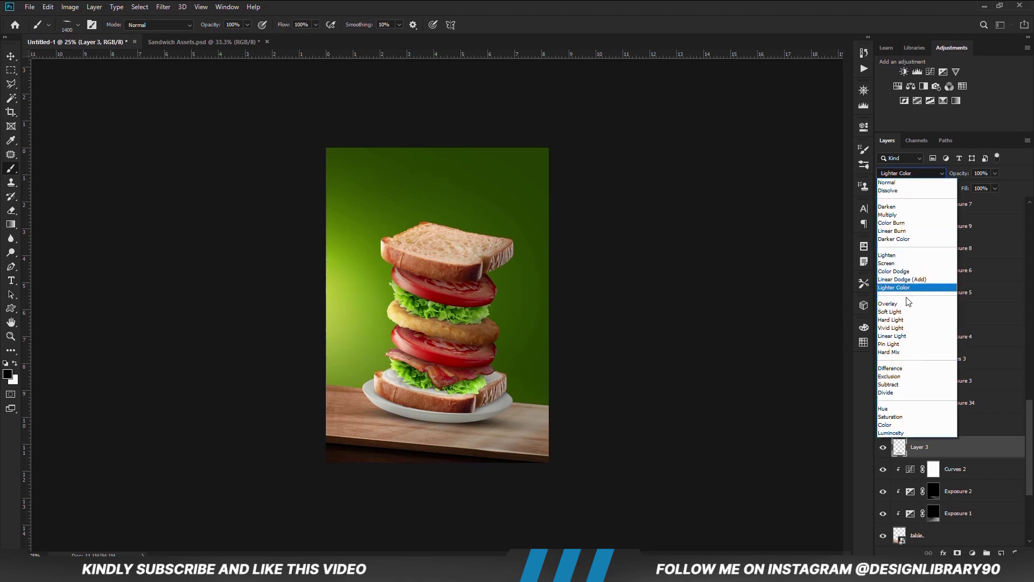
left_click(904, 303)
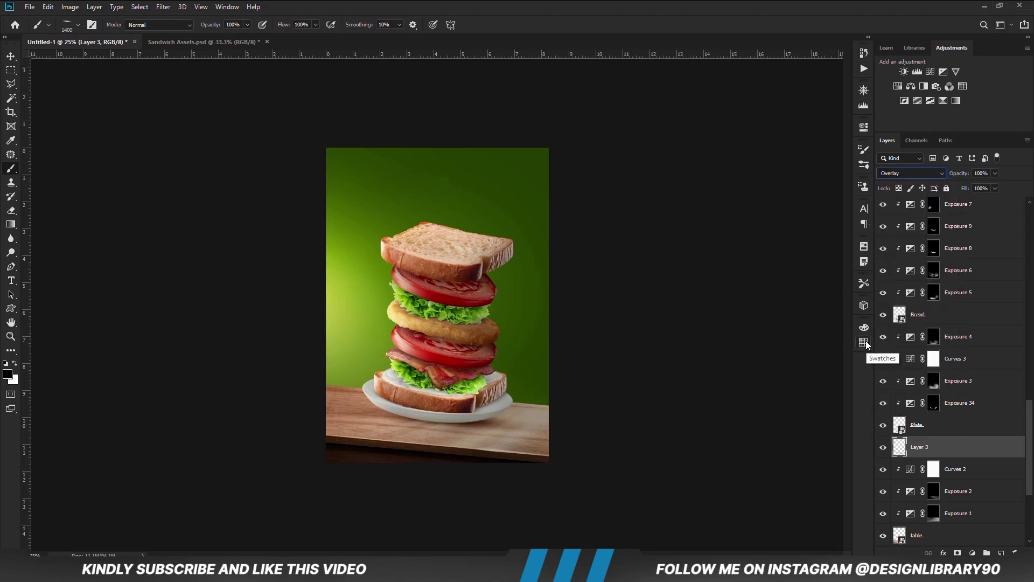
left_click(938, 552)
key("bracketleft")
key("bracketleft")
key("bracketleft")
left_click(18, 368)
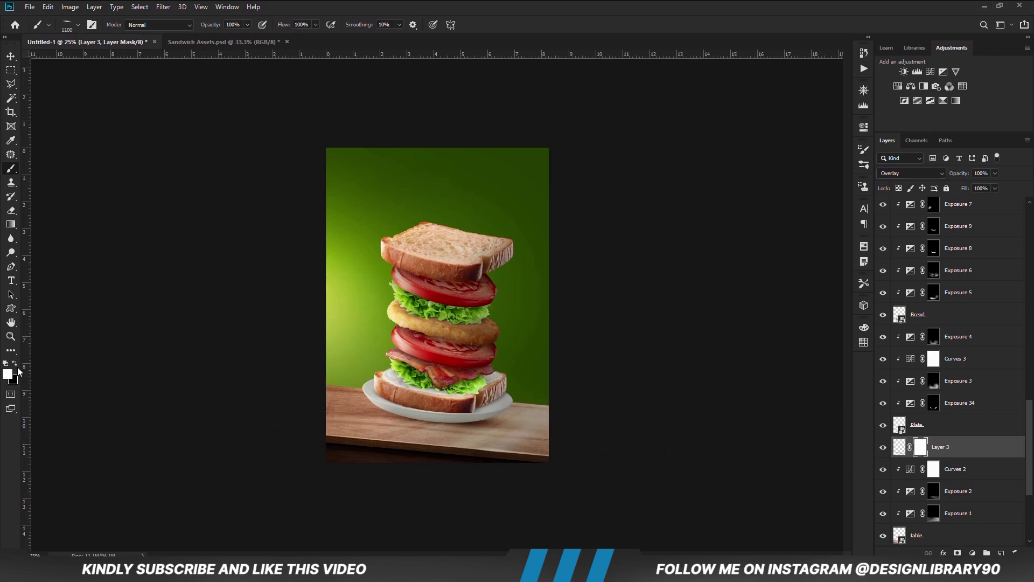
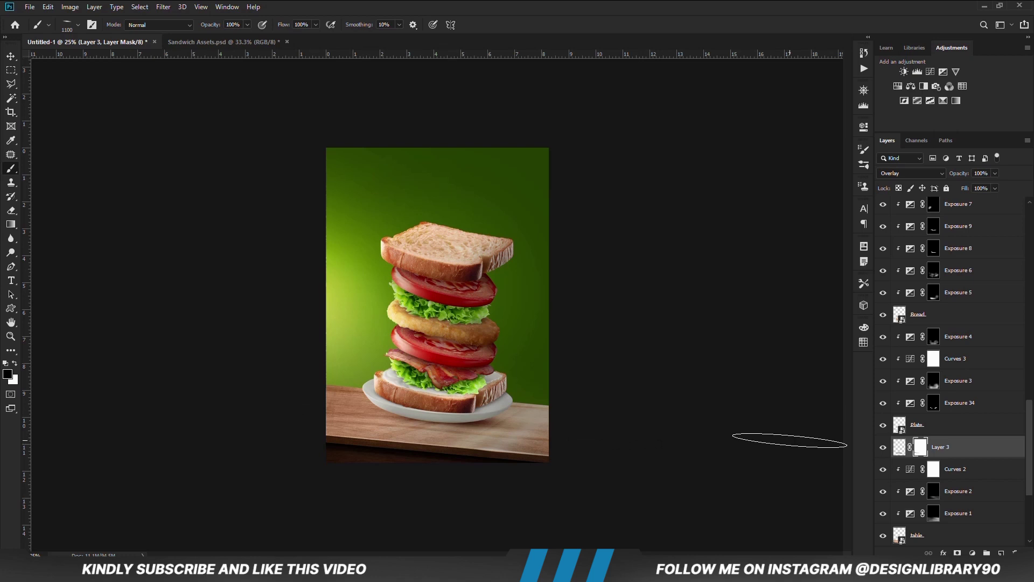
- Duplicate the plate shadow layer as Layer 3 copy at lower opacity, then select the Exposure 4 mask
key("ctrl+j")
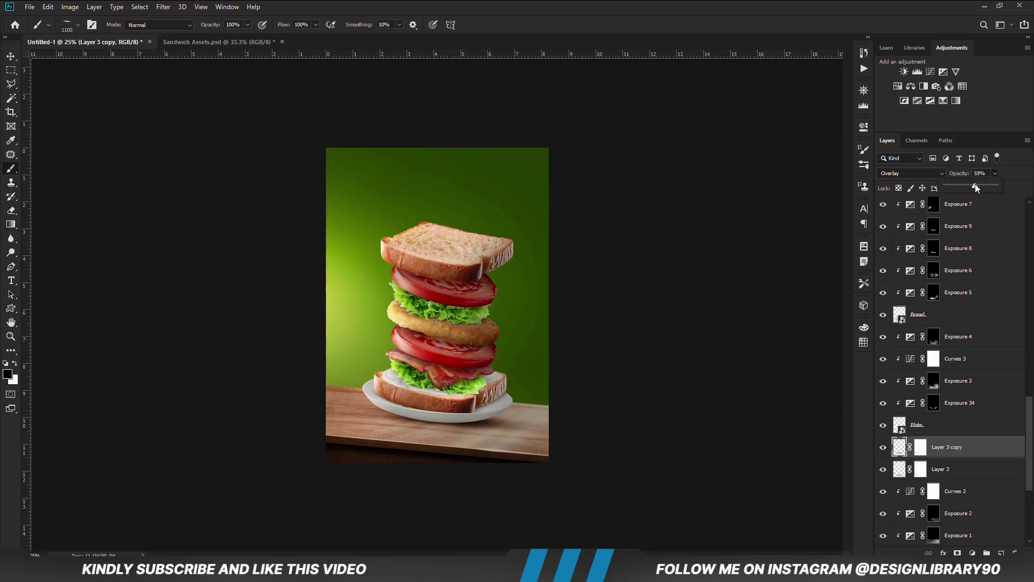
key("v")
left_click(487, 426)
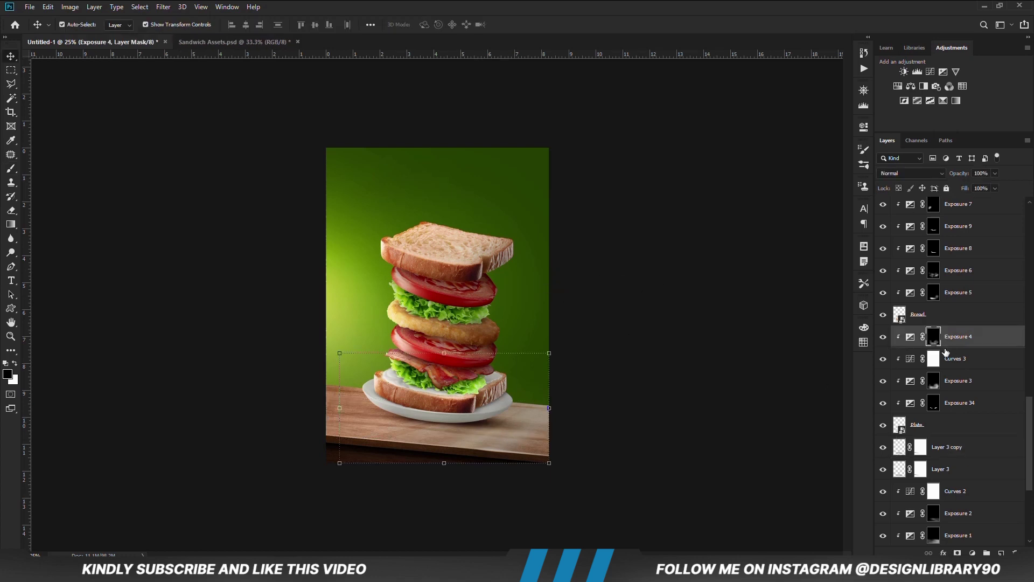
left_click(916, 424)
- Add an Exposure adjustment clipped to Plate, lower its exposure, and invert its mask
left_click(972, 553)
left_click(965, 423)
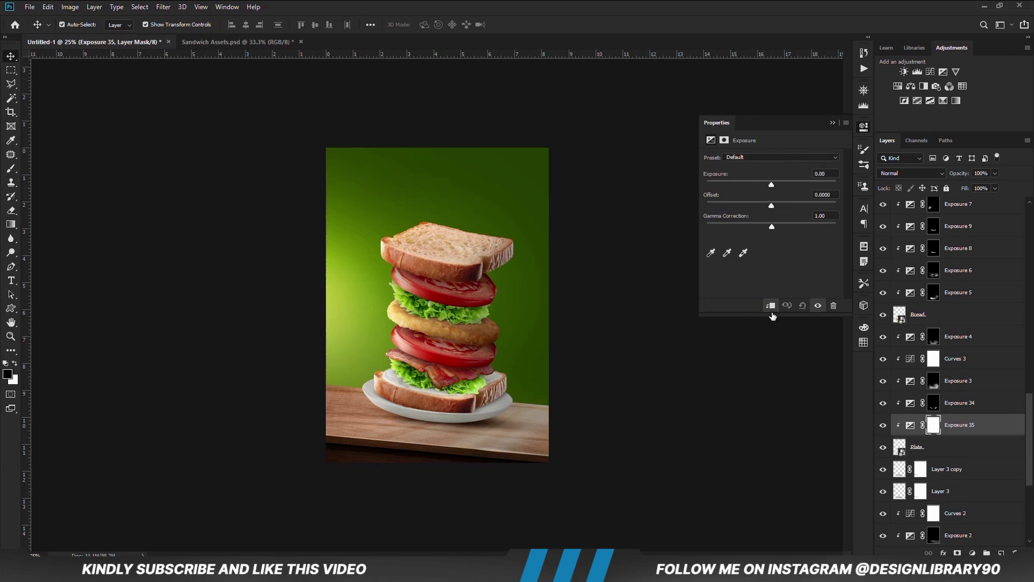
left_click_drag(754, 182, 748, 182)
left_click(833, 122)
key("ctrl+i")
- Paint white at about 41% brush opacity into the plate's underside and soften the layer to 54%
key("b")
right_click(489, 347)
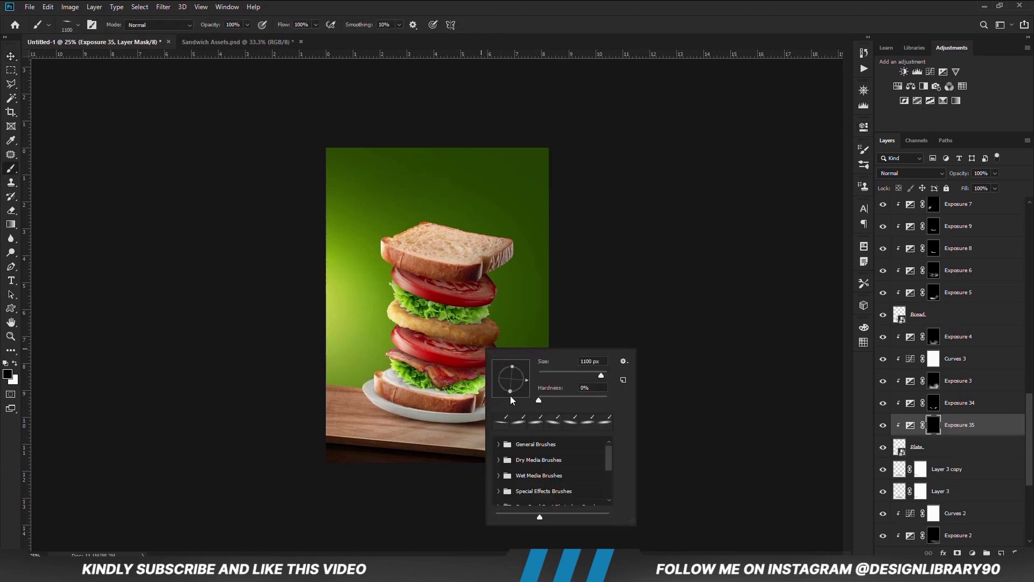
key("Escape")
left_click_drag(244, 38, 218, 37)
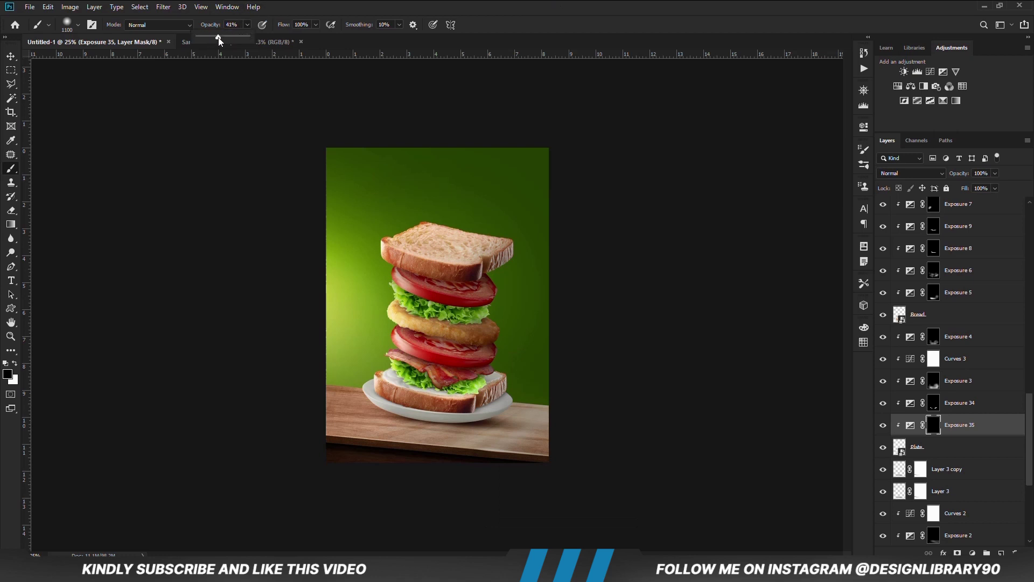
key("x")
key("bracketleft")
key("bracketleft")
key("bracketleft")
mouse_move(514, 421)
left_mouse_down()
mouse_move(405, 438)
mouse_move(514, 431)
mouse_move(402, 443)
mouse_move(428, 437)
left_mouse_up()
left_click(883, 425)
left_click_drag(978, 186, 973, 187)
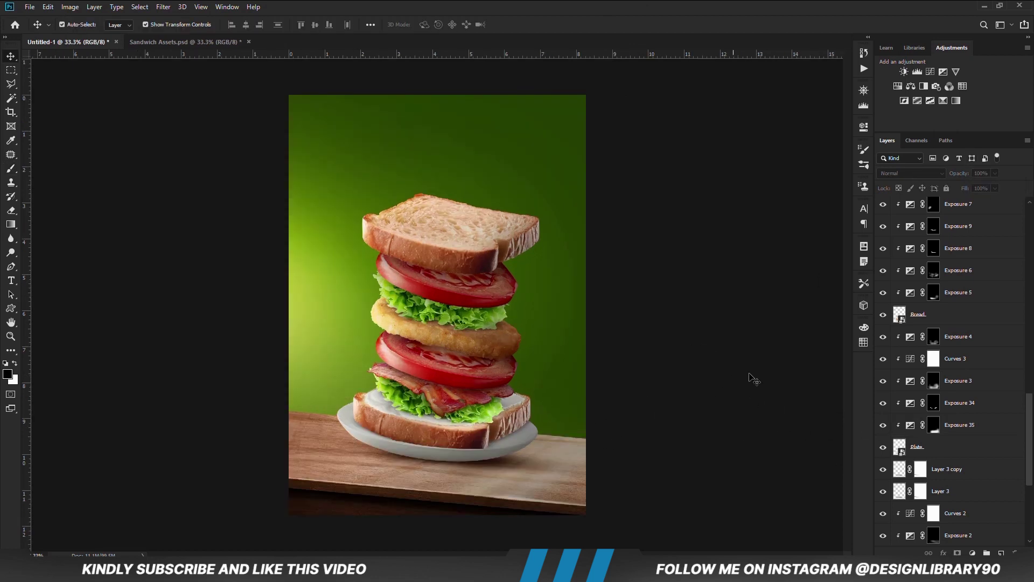
left_click(973, 554)
- Add a Curves adjustment pulled down to darken the whole image, then fit the image in view
left_click(927, 398)
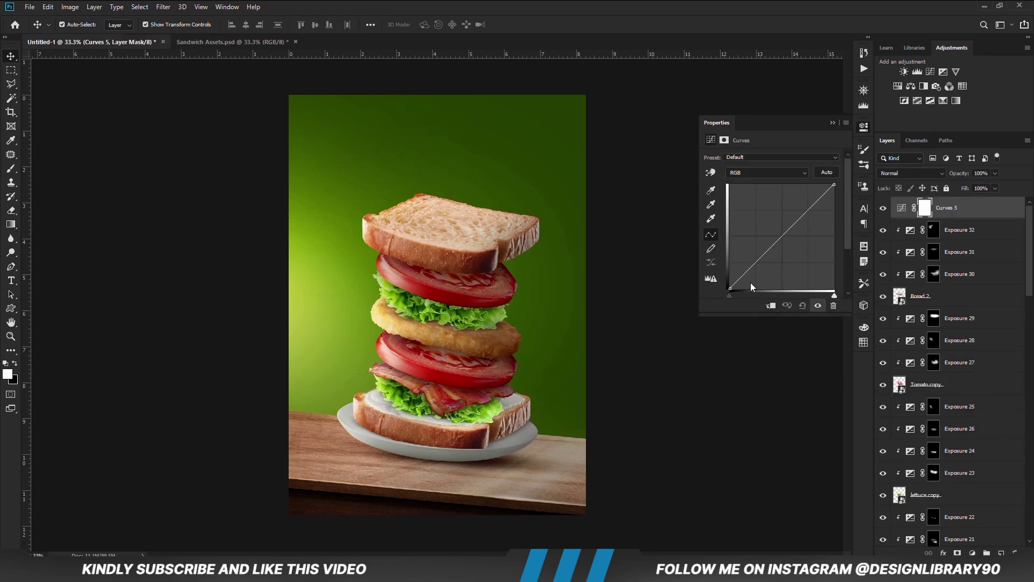
left_click(755, 267)
left_click_drag(792, 226, 792, 229)
left_click(832, 123)
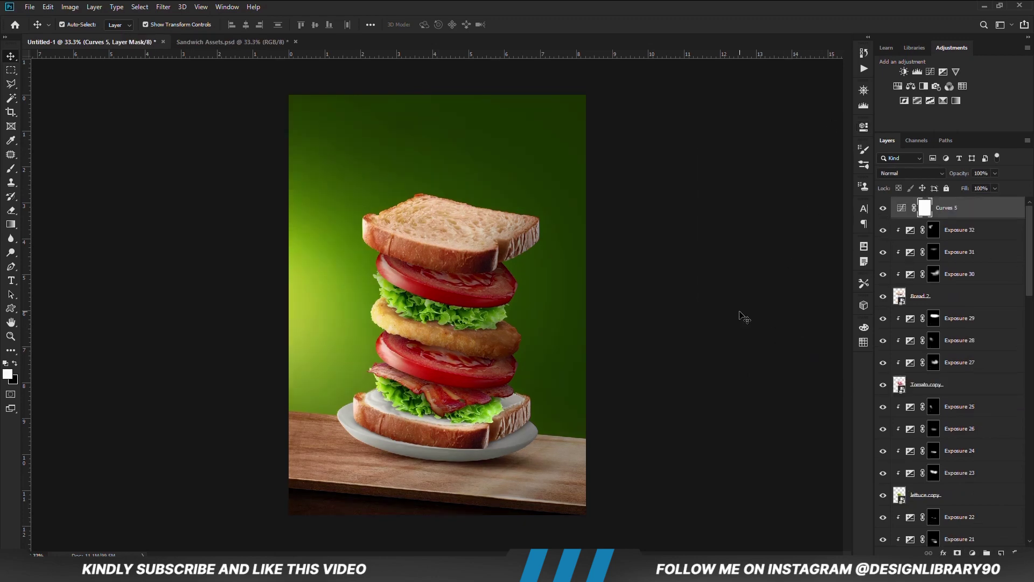
key("ctrl+alt+a")
key("ctrl+minus")
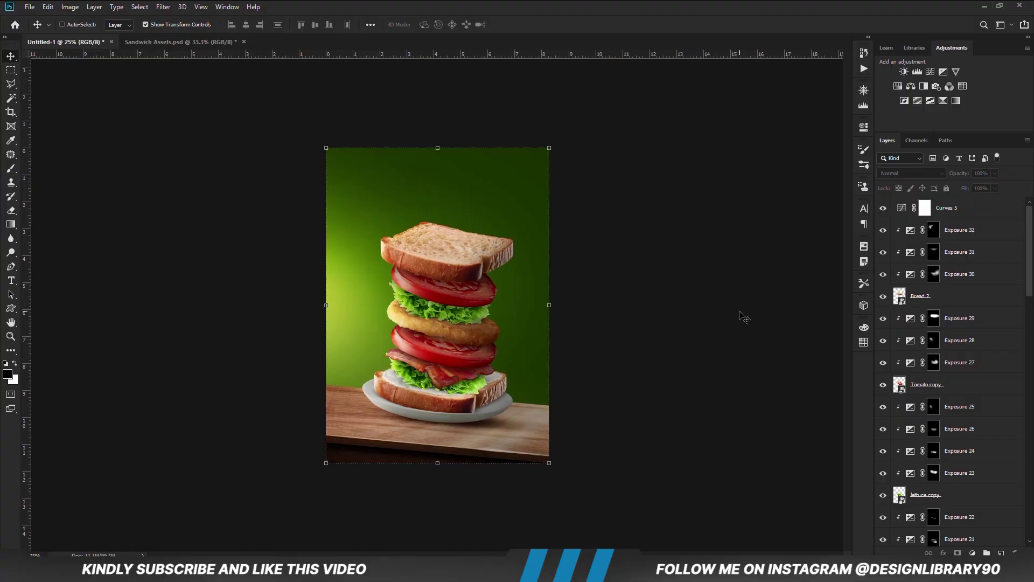
- Convert merged Layer 4 to a smart object and open the Camera Raw Filter on it
right_click(941, 210)
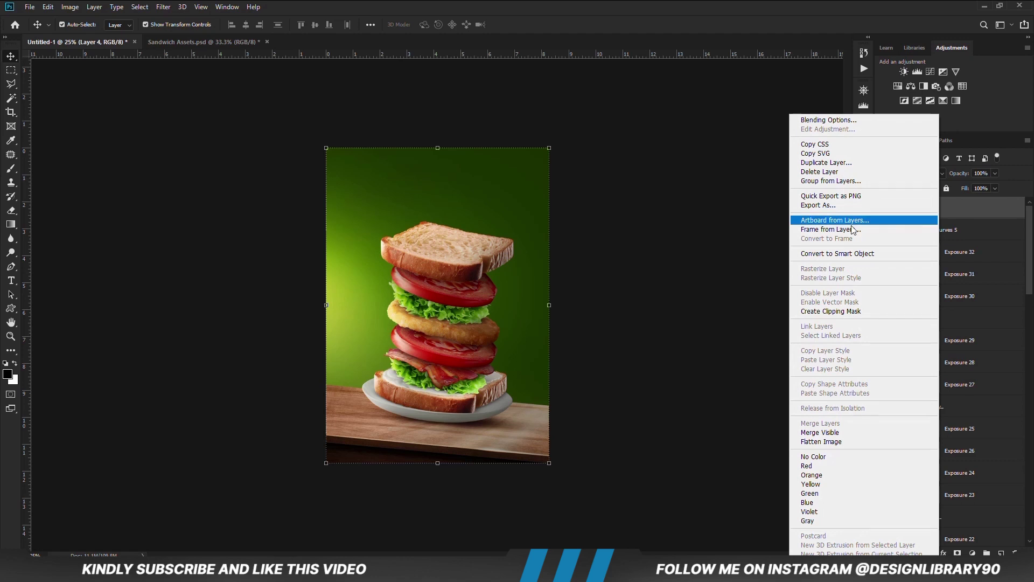
left_click(852, 256)
left_click(164, 7)
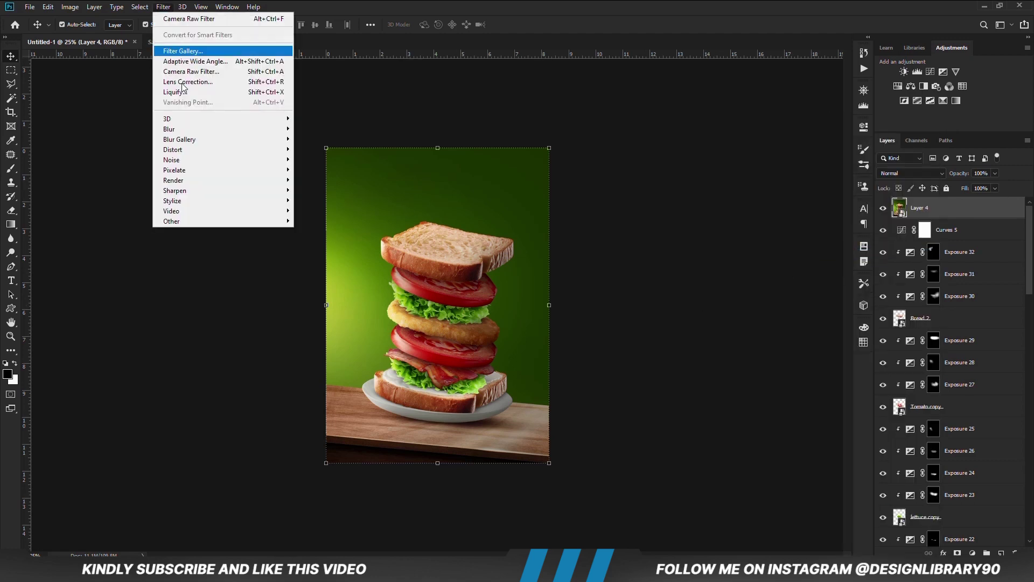
left_click(199, 73)
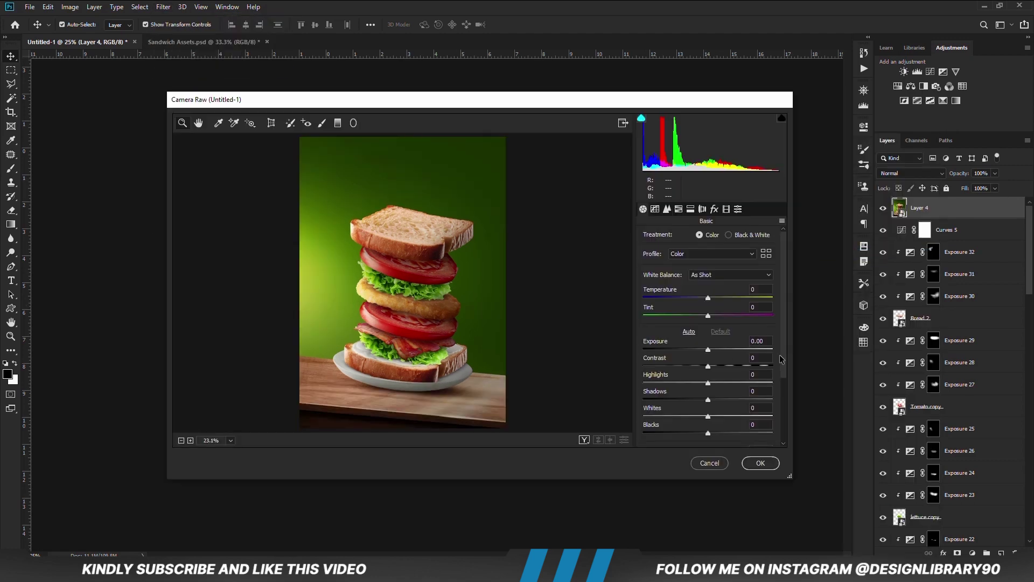
- In Camera Raw, boost exposure and contrast, deepen shadows and blacks, add Vignetting Medium, apply, and lower opacity
mouse_move(709, 305)
left_mouse_down()
mouse_move(713, 322)
mouse_move(729, 320)
mouse_move(703, 355)
left_mouse_up()
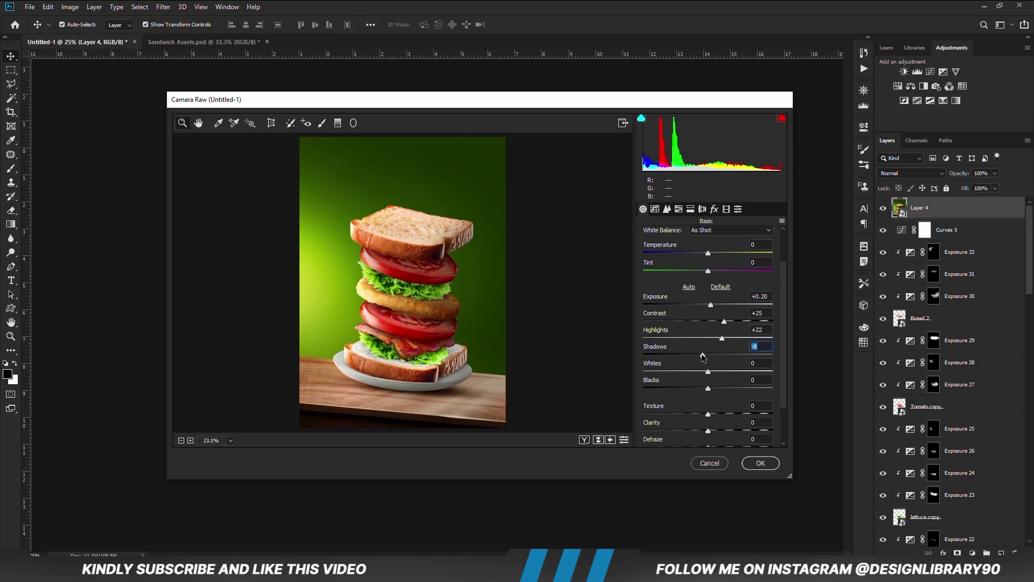
mouse_move(703, 356)
left_mouse_down()
mouse_move(717, 372)
mouse_move(701, 388)
mouse_move(720, 413)
mouse_move(712, 429)
left_mouse_up()
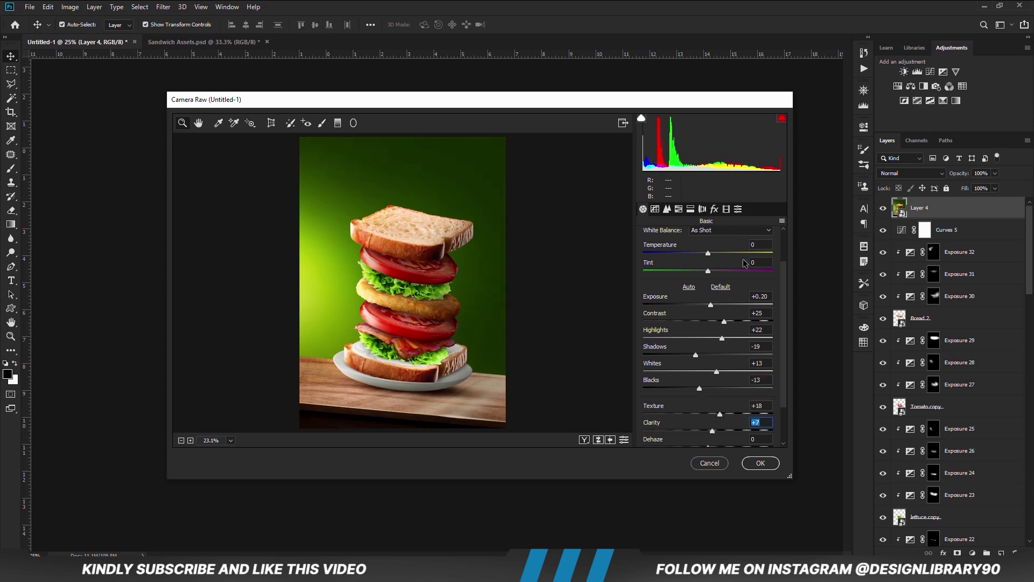
left_click(738, 209)
scroll(784, 339, "down", 3)
left_click(677, 413)
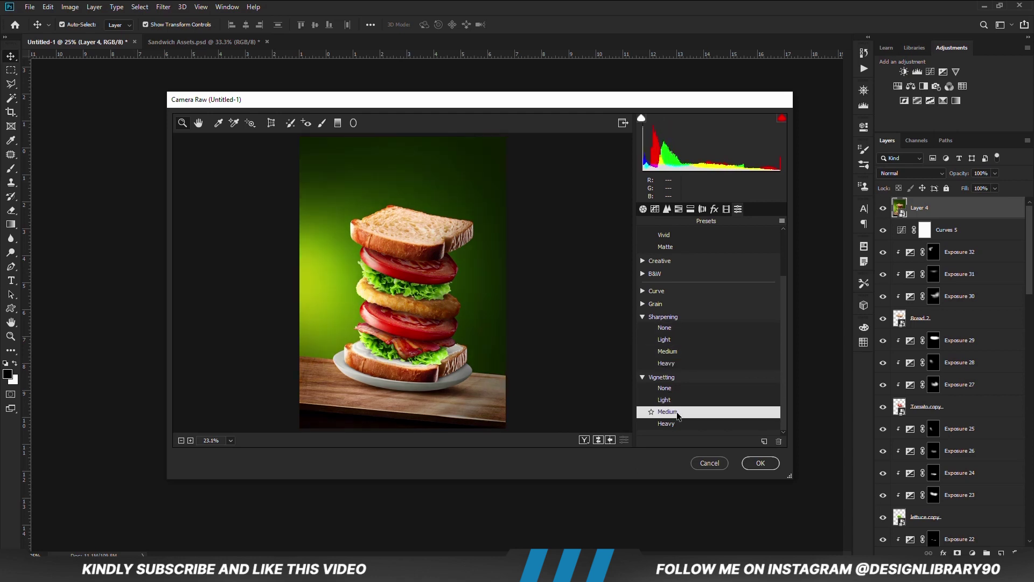
key("Return")
left_click_drag(995, 173, 967, 185)
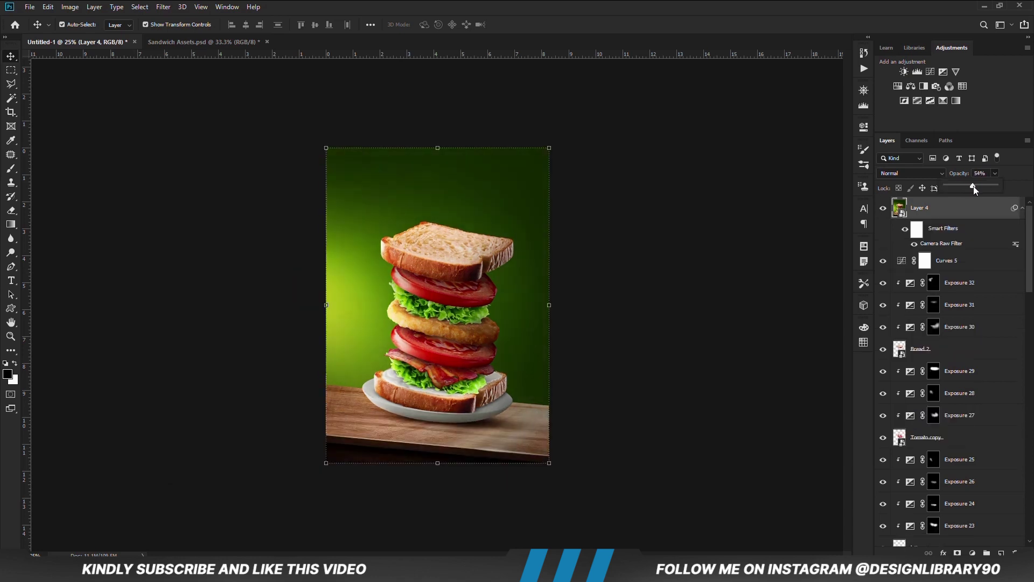
- Set Layer 4 opacity to 55%, deselect, and zoom in on the finished composite
left_click(885, 216)
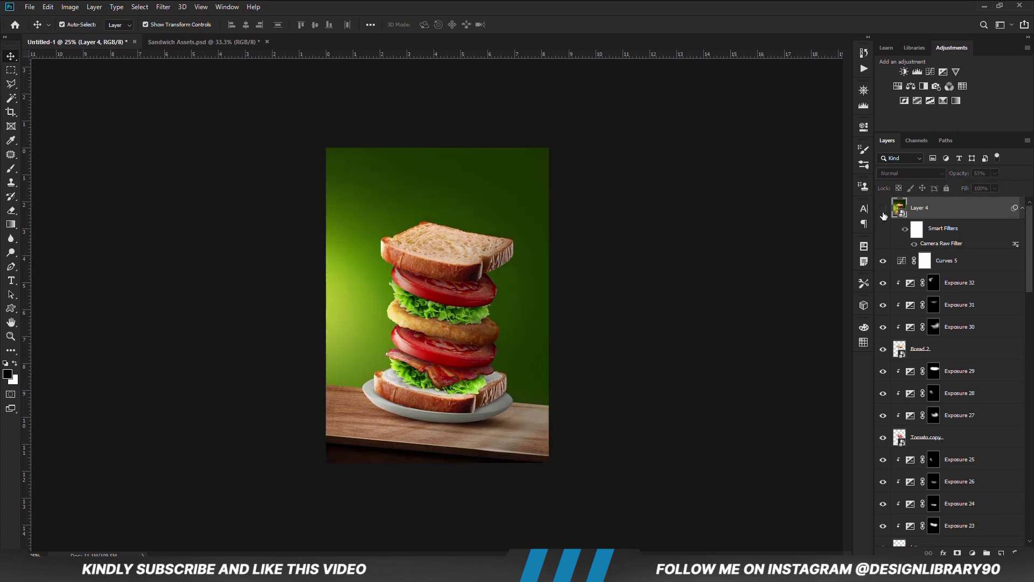
left_click(704, 304)
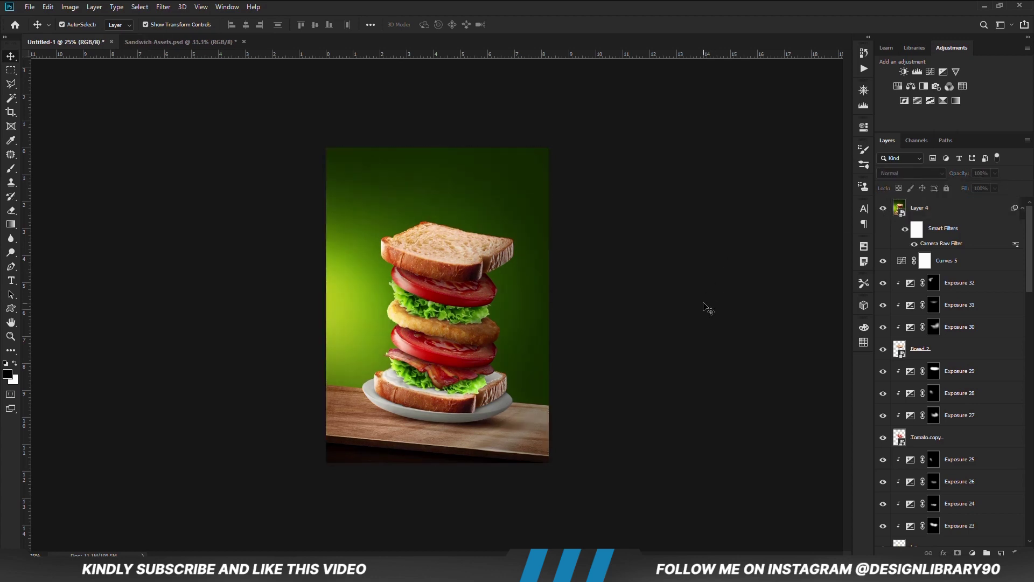
key("ctrl+plus")
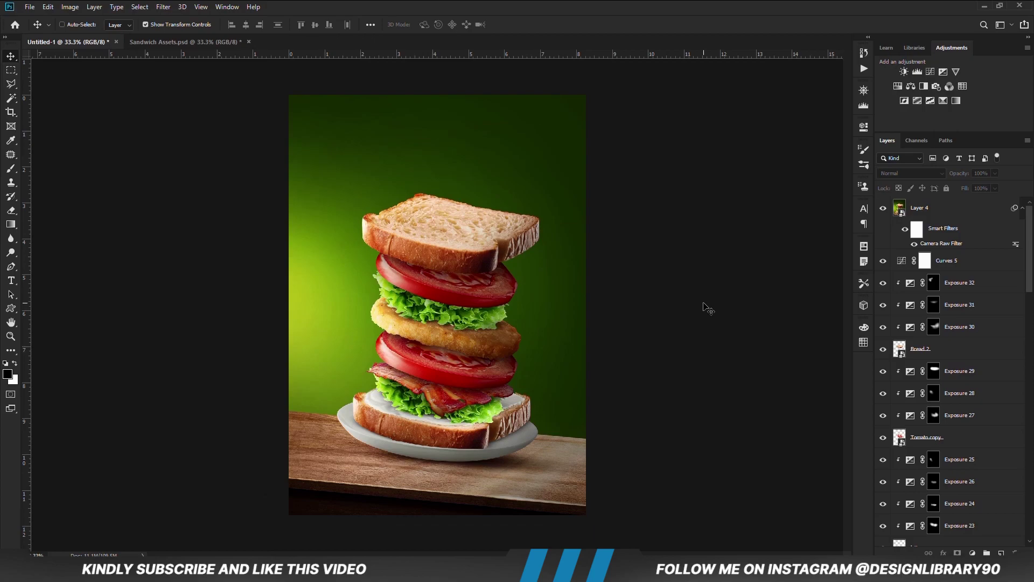